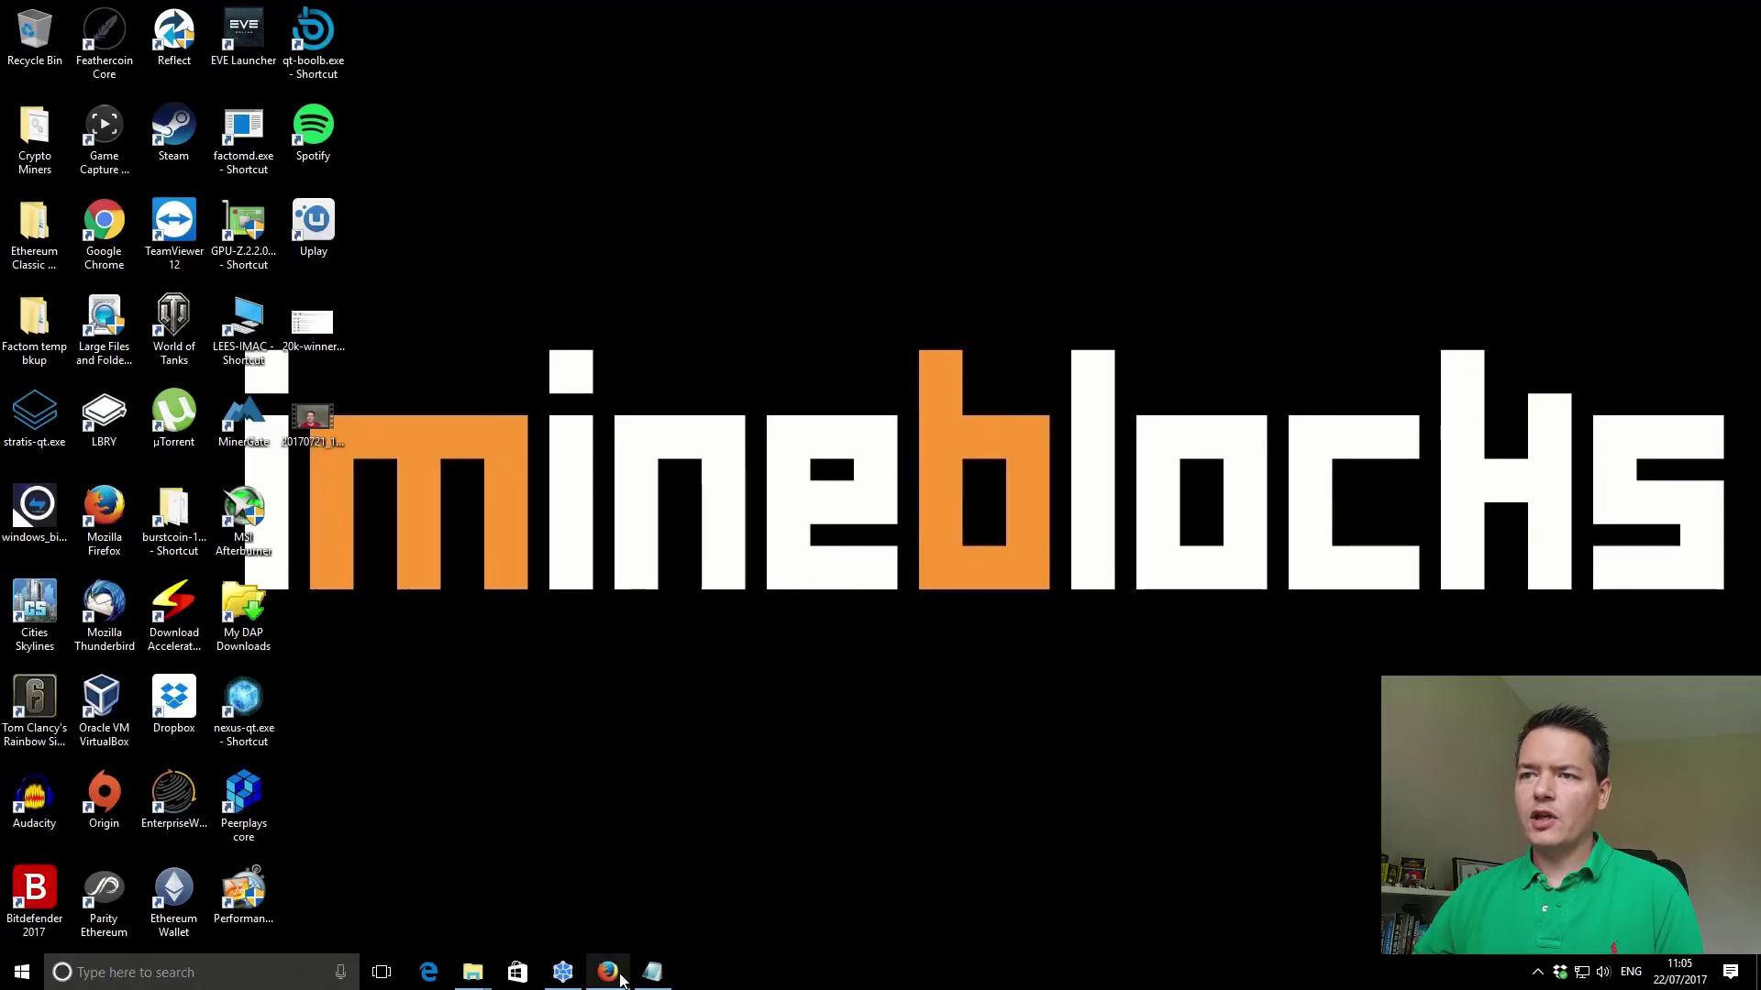
- Restore and maximize Firefox, showing the 'Get your wallet back on track' thread tab
mouse_move(616, 980)
click(607, 897)
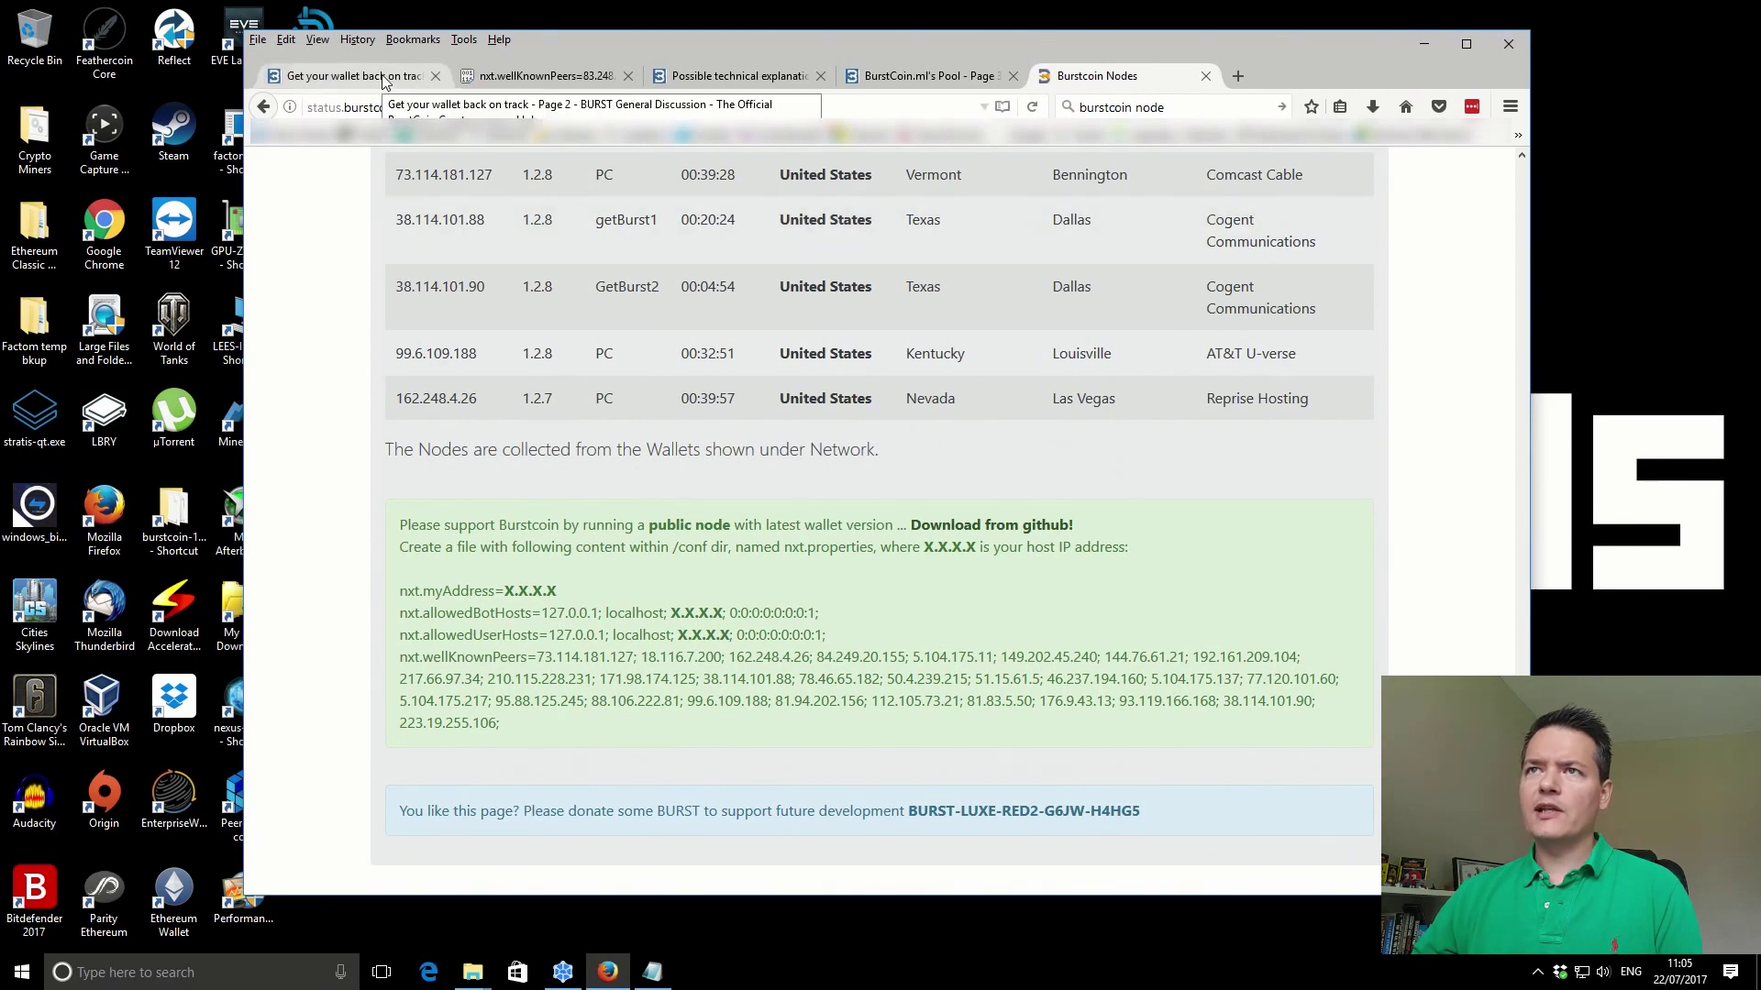
click(1466, 43)
click(101, 42)
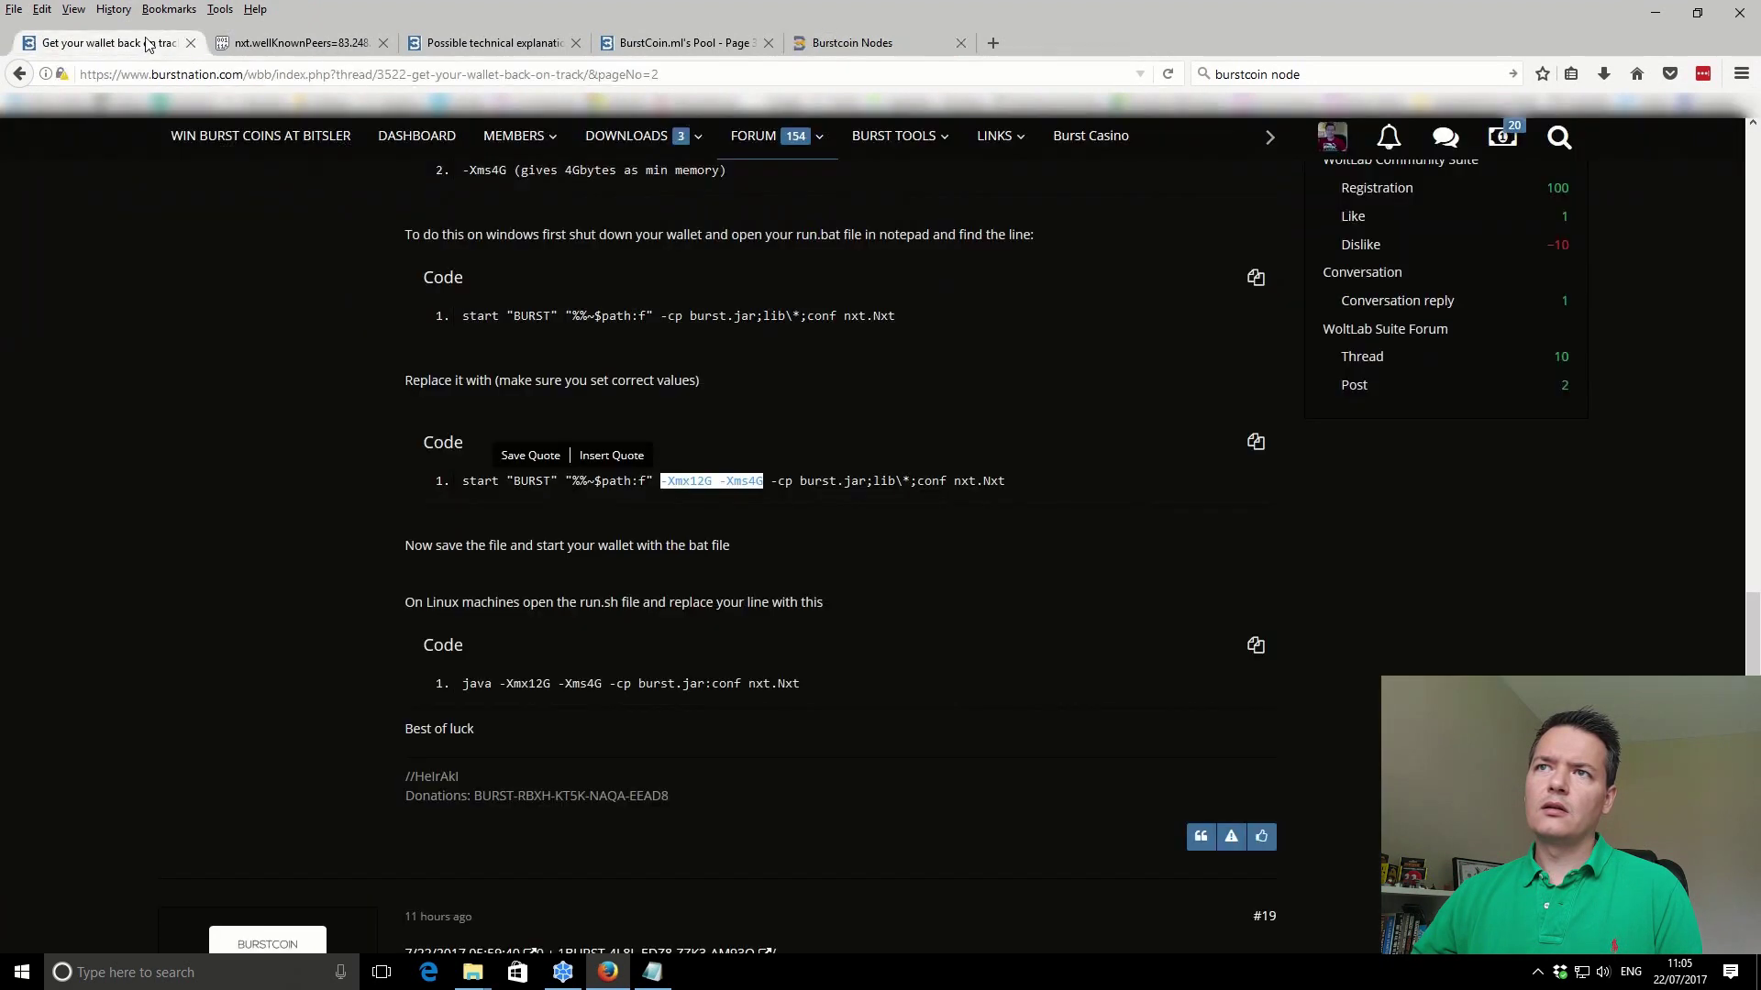
click(861, 359)
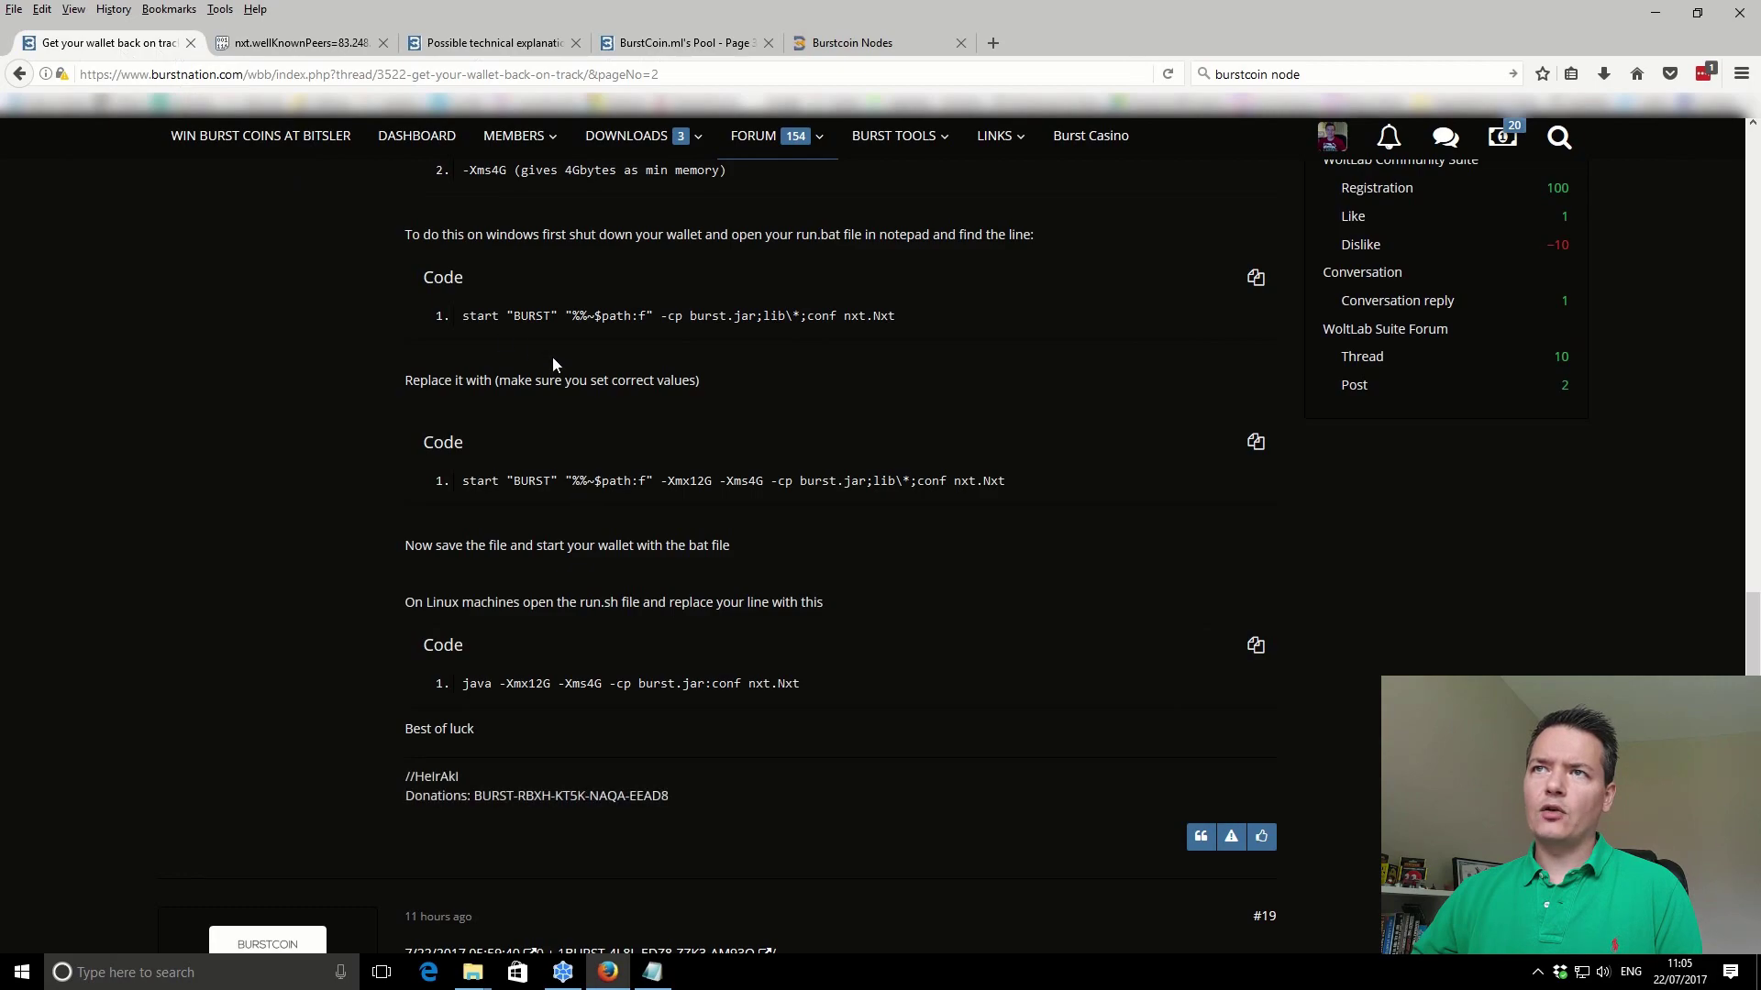
- Open the thread's page 1 in a new tab and move that tab to first position
scroll(552, 363, up, 15)
scroll(542, 324, up, 10)
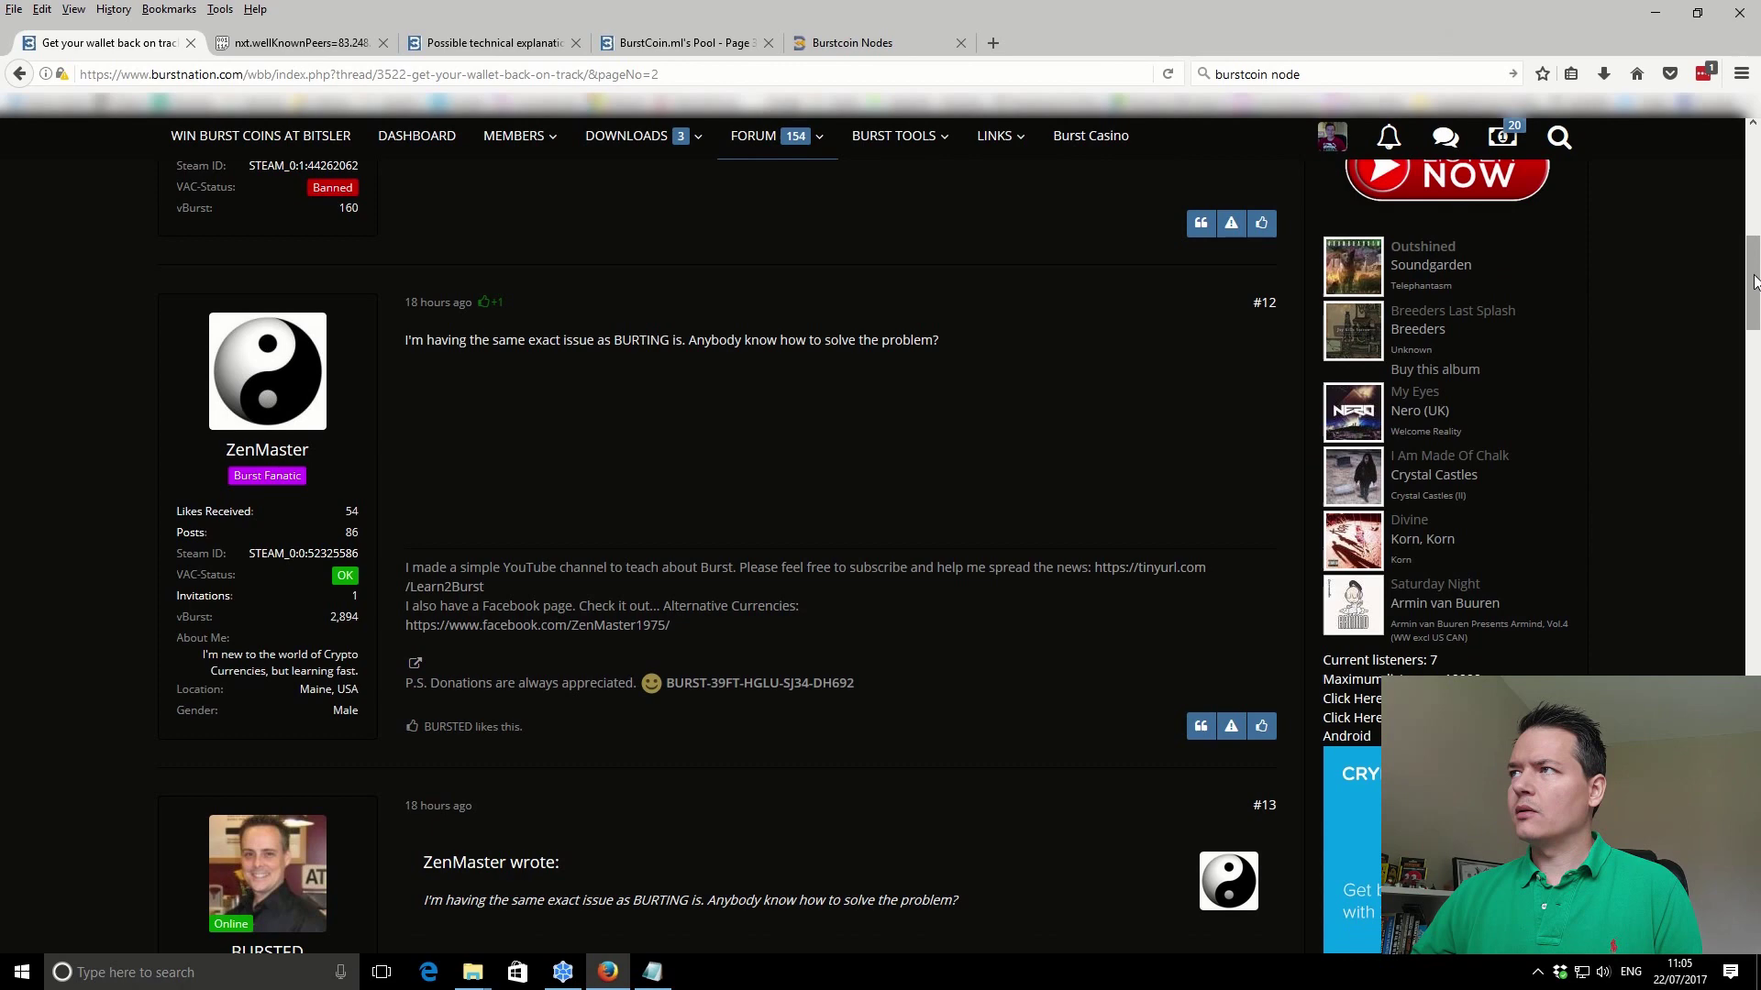
drag(1754, 270, 1754, 179)
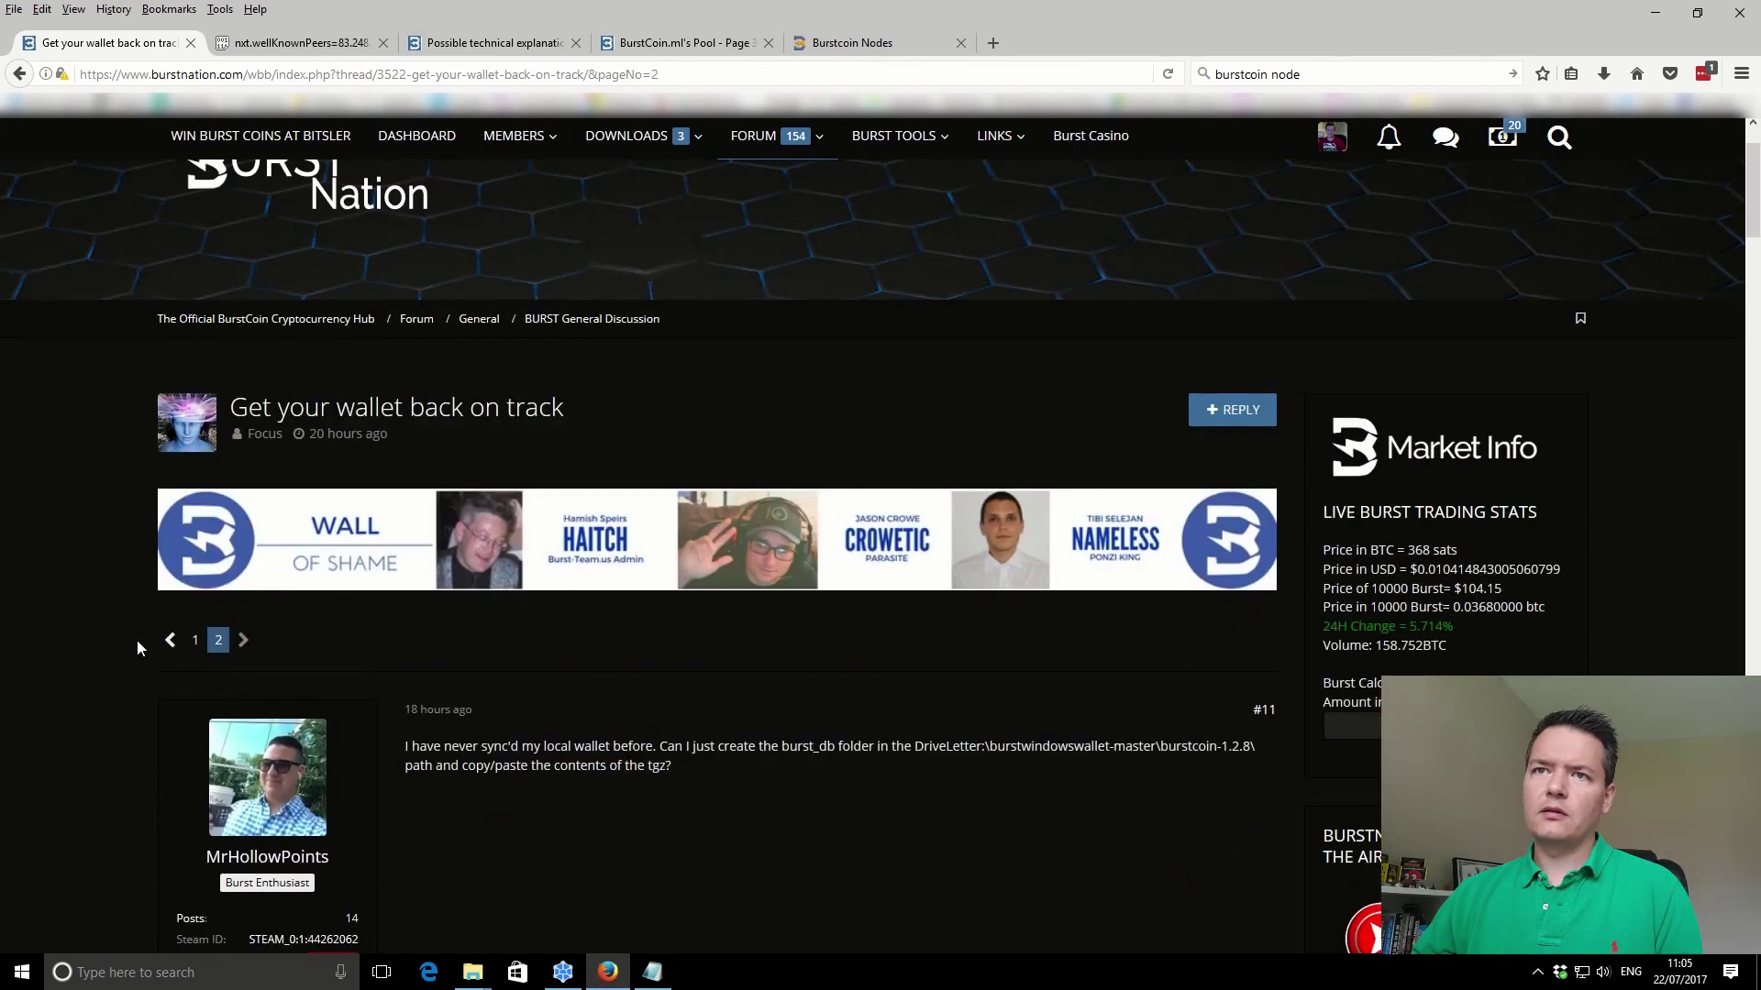
right_click(195, 639)
click(262, 642)
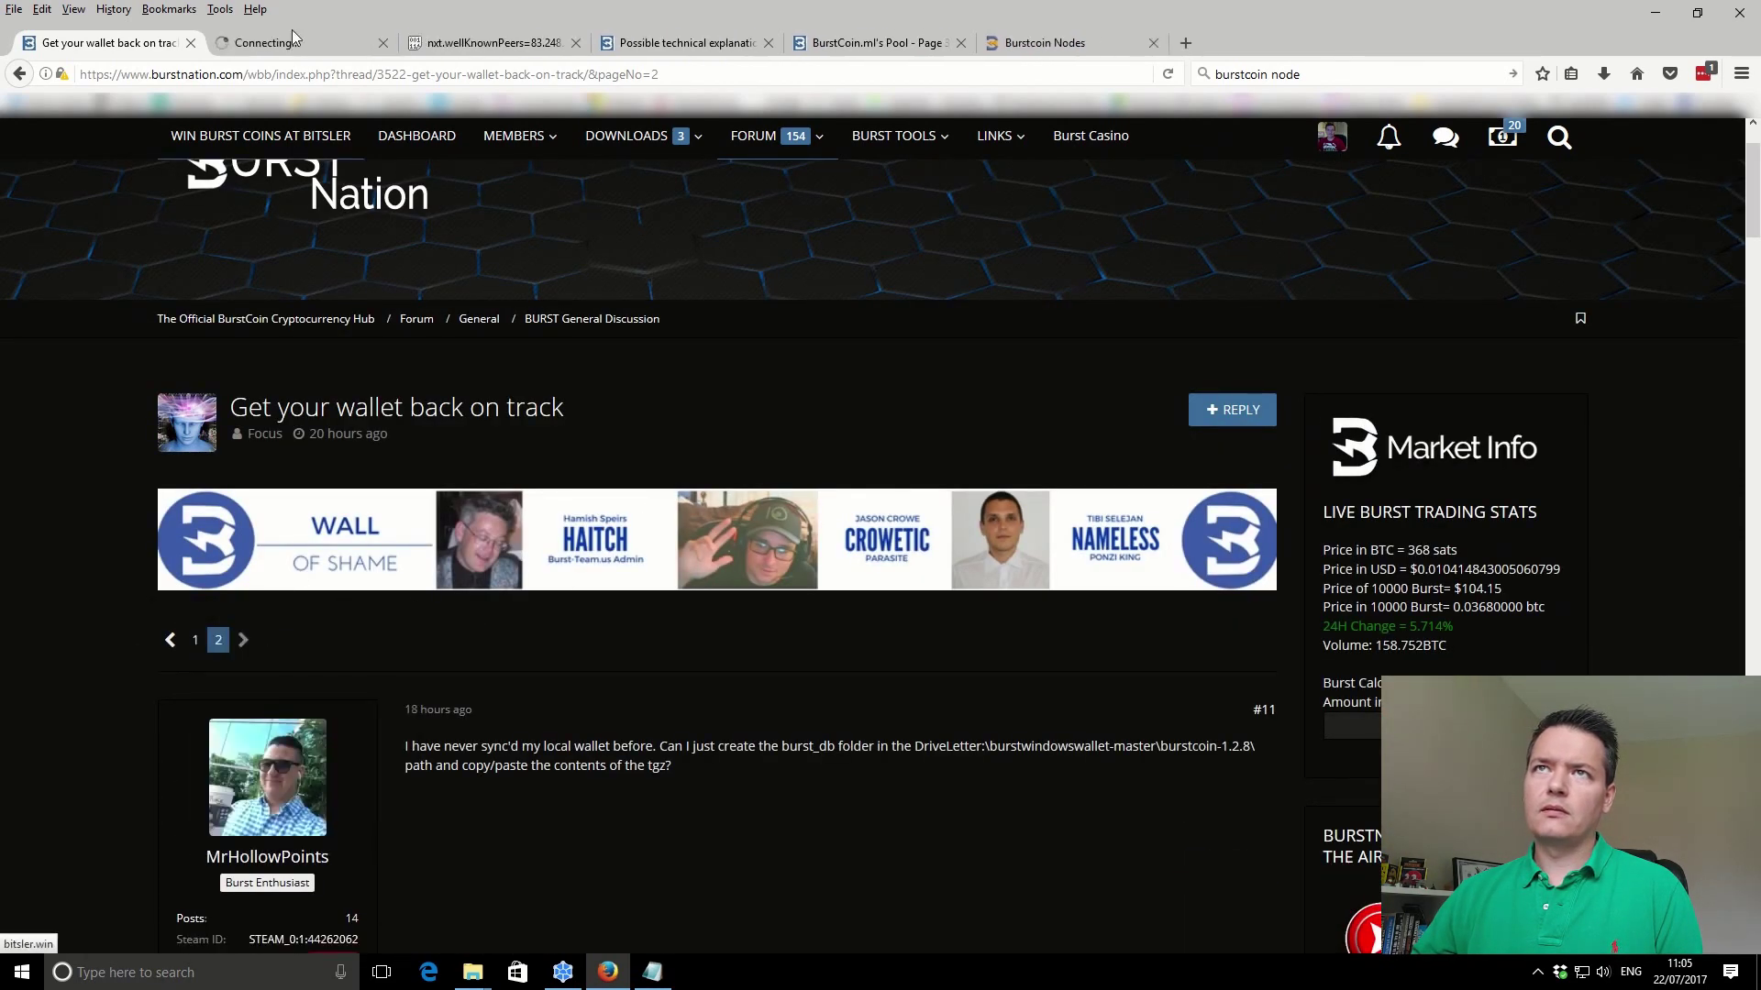
drag(303, 46, 158, 53)
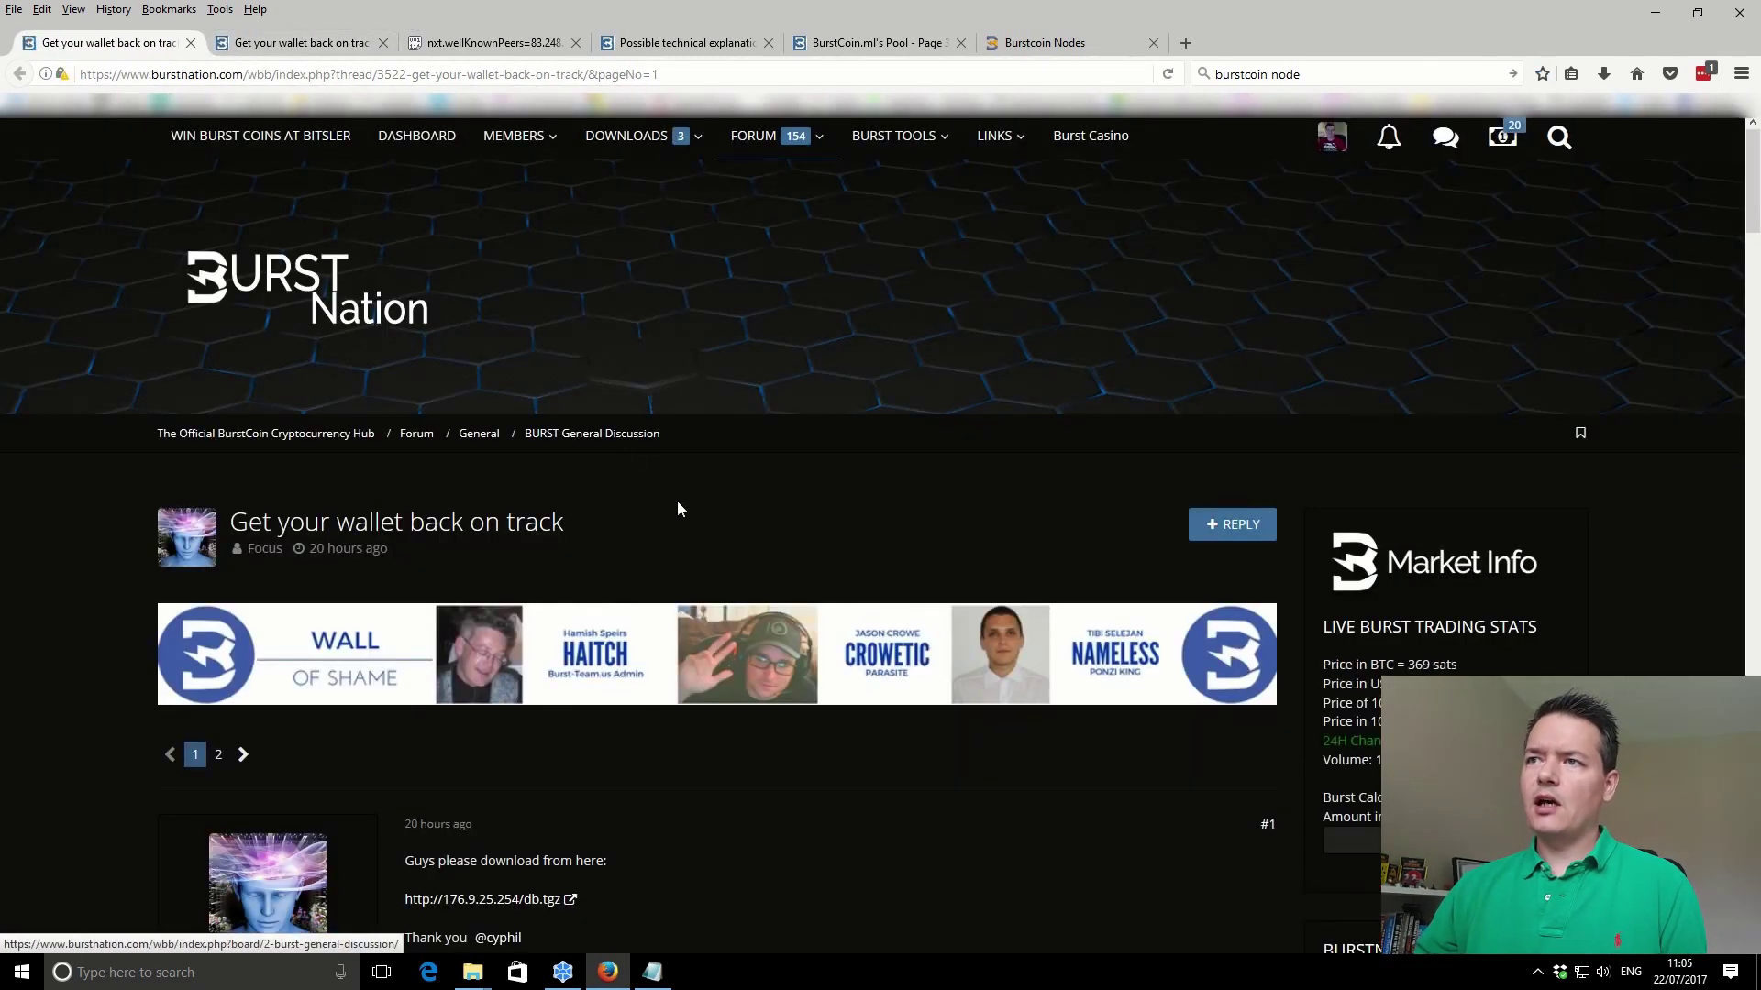
scroll(846, 565, down, 5)
scroll(851, 572, down, 1)
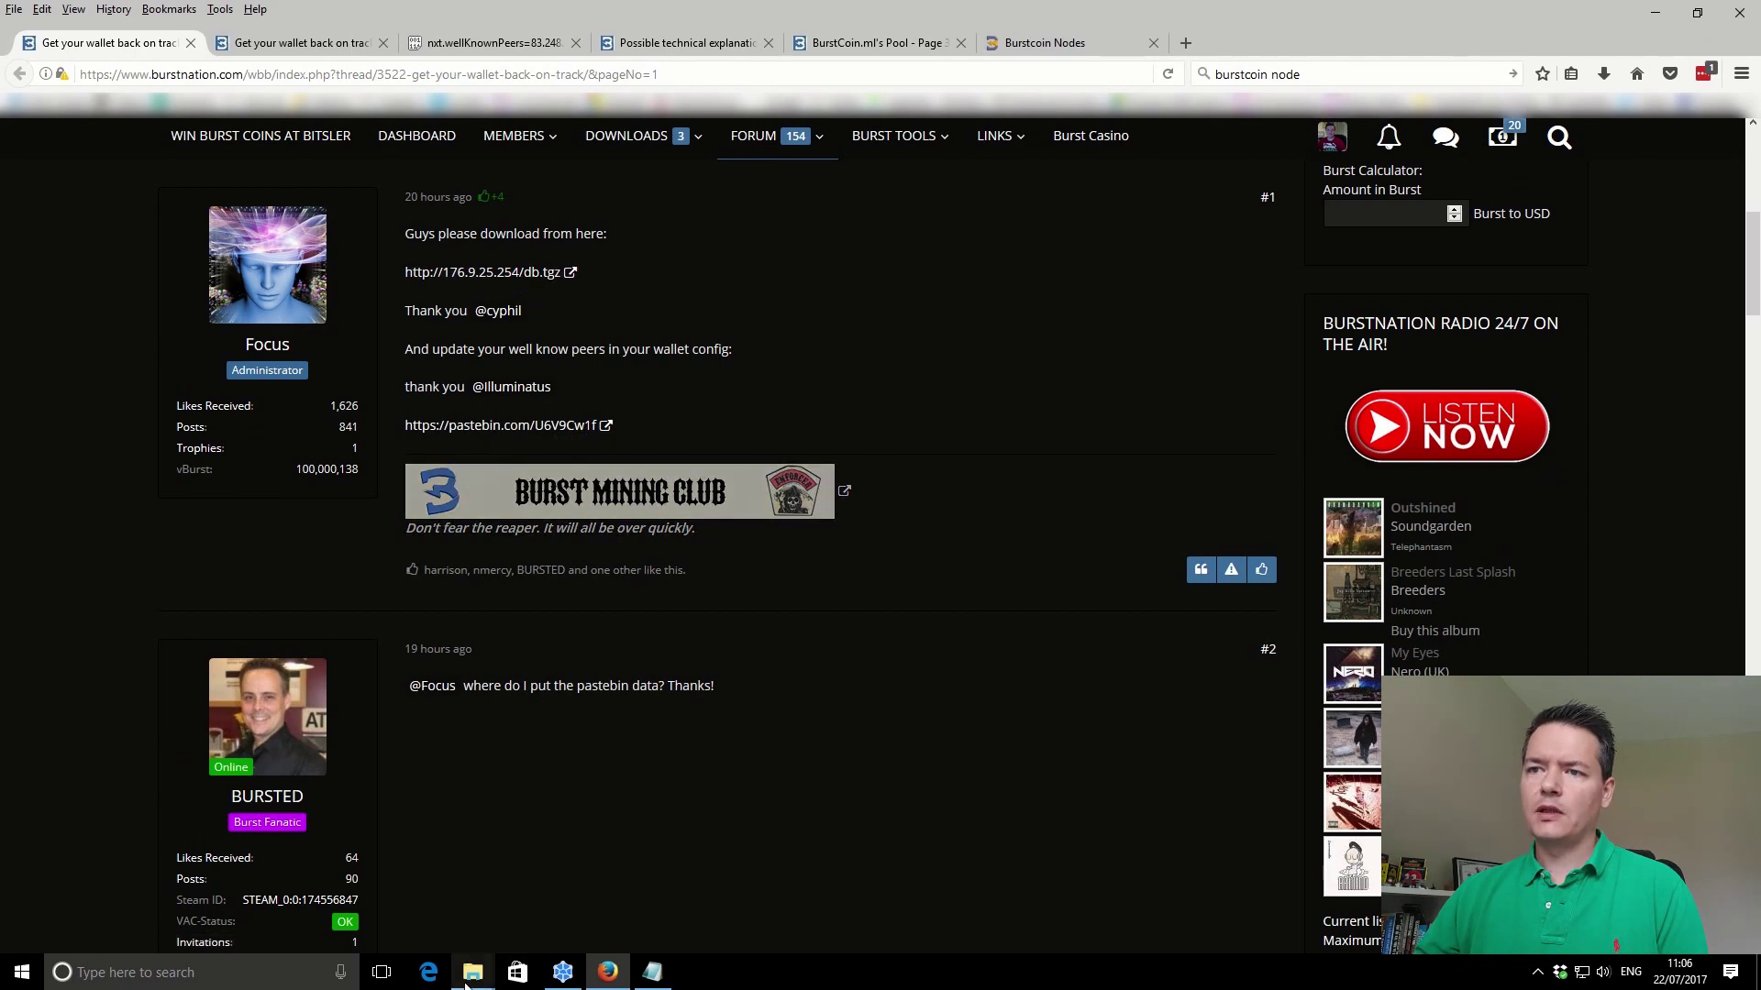
- Open the burstcoin-1.2.8 wallet folder on the Revo PCIe drive
mouse_move(471, 974)
mouse_move(431, 908)
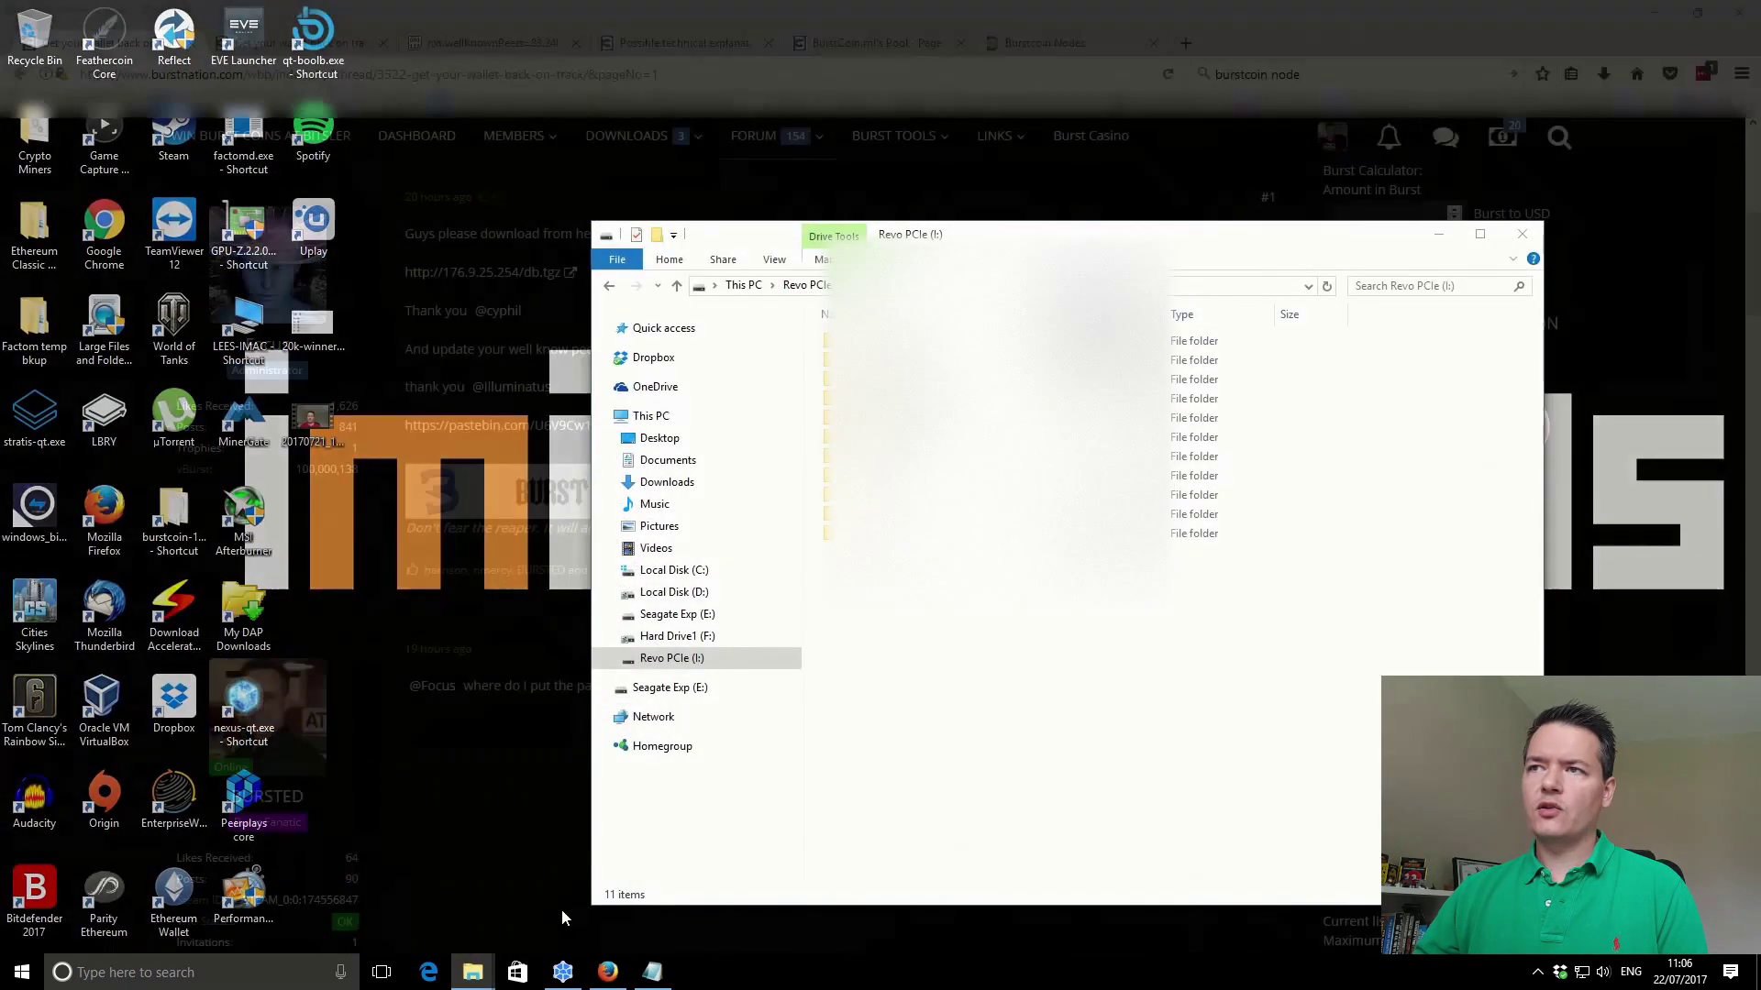
click(561, 910)
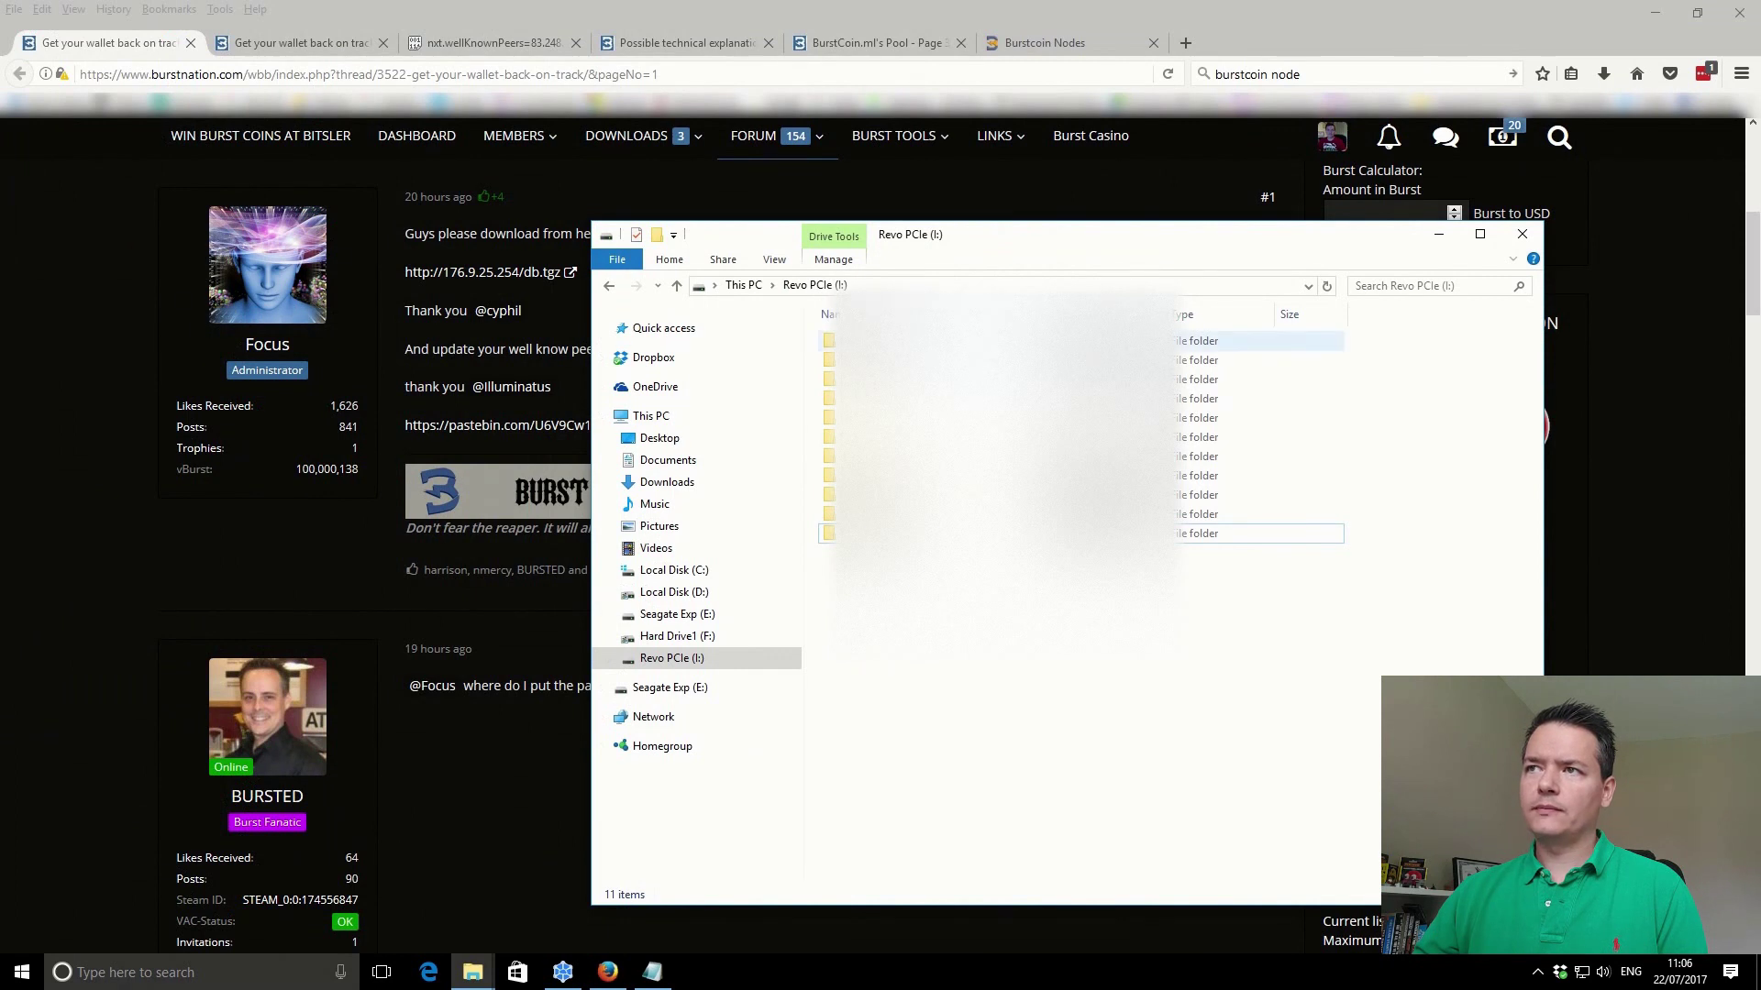
double_click(917, 340)
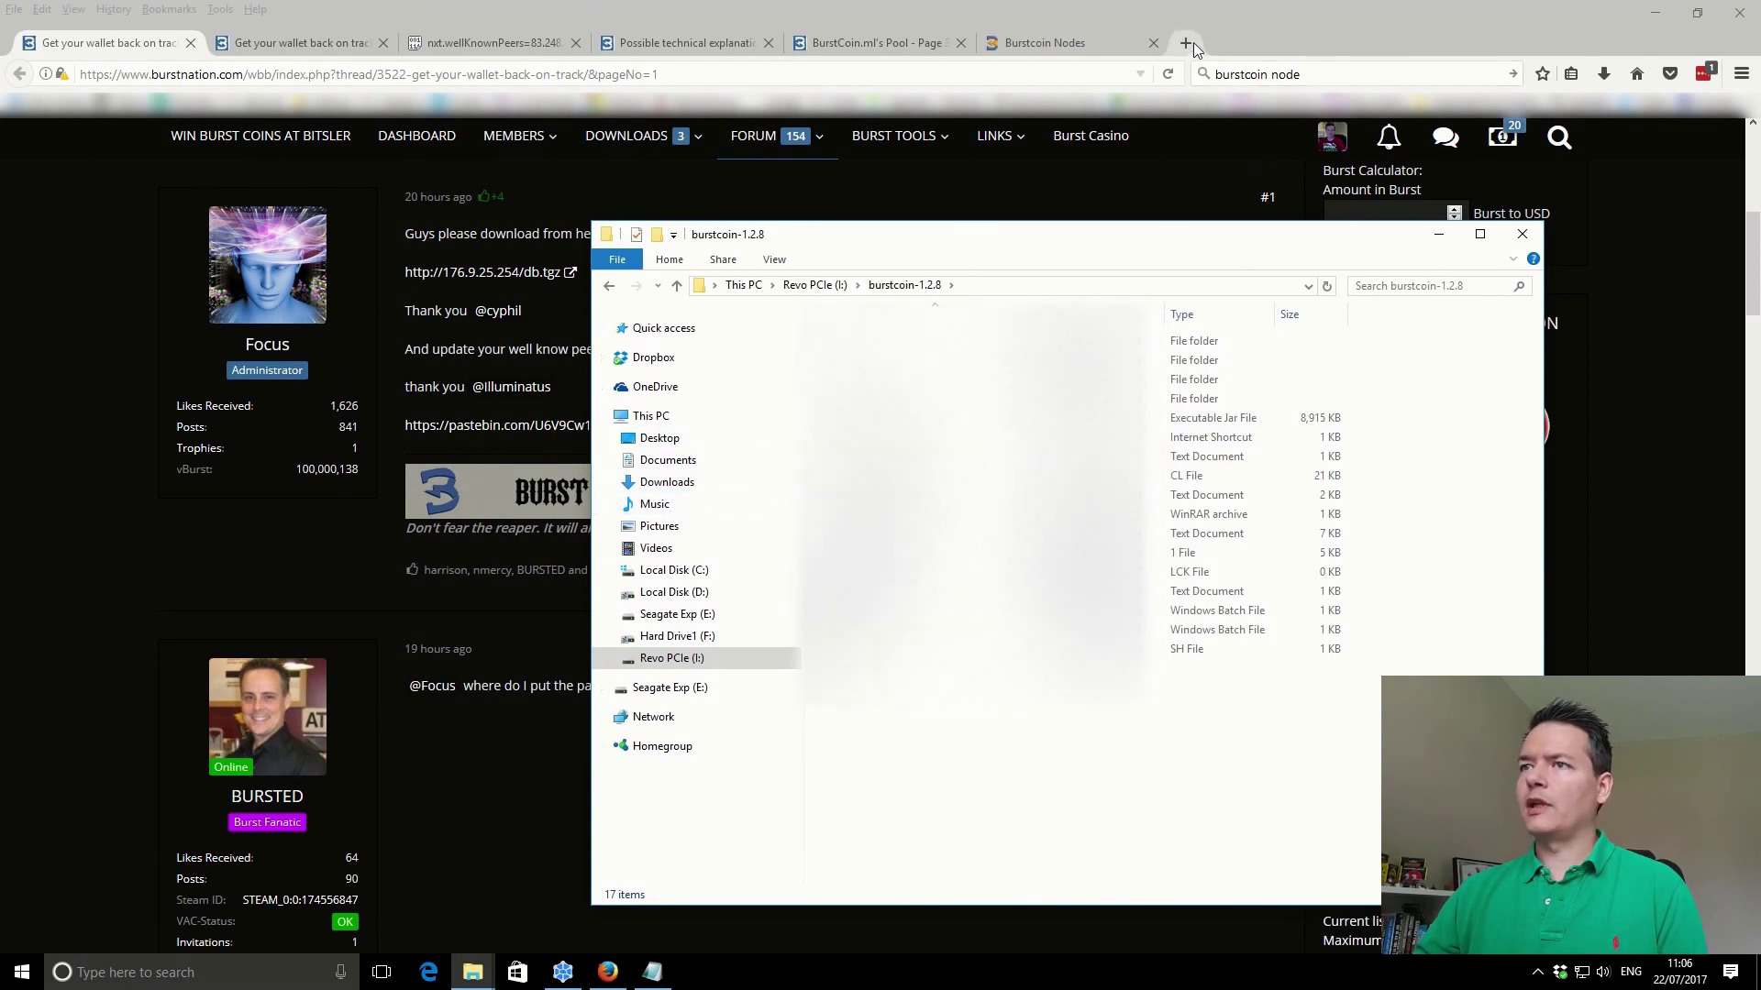
- Paste db.tgz from Downloads, sorted by size, into burstcoin-1.2.8 and hide the progress dialog
right_click(657, 493)
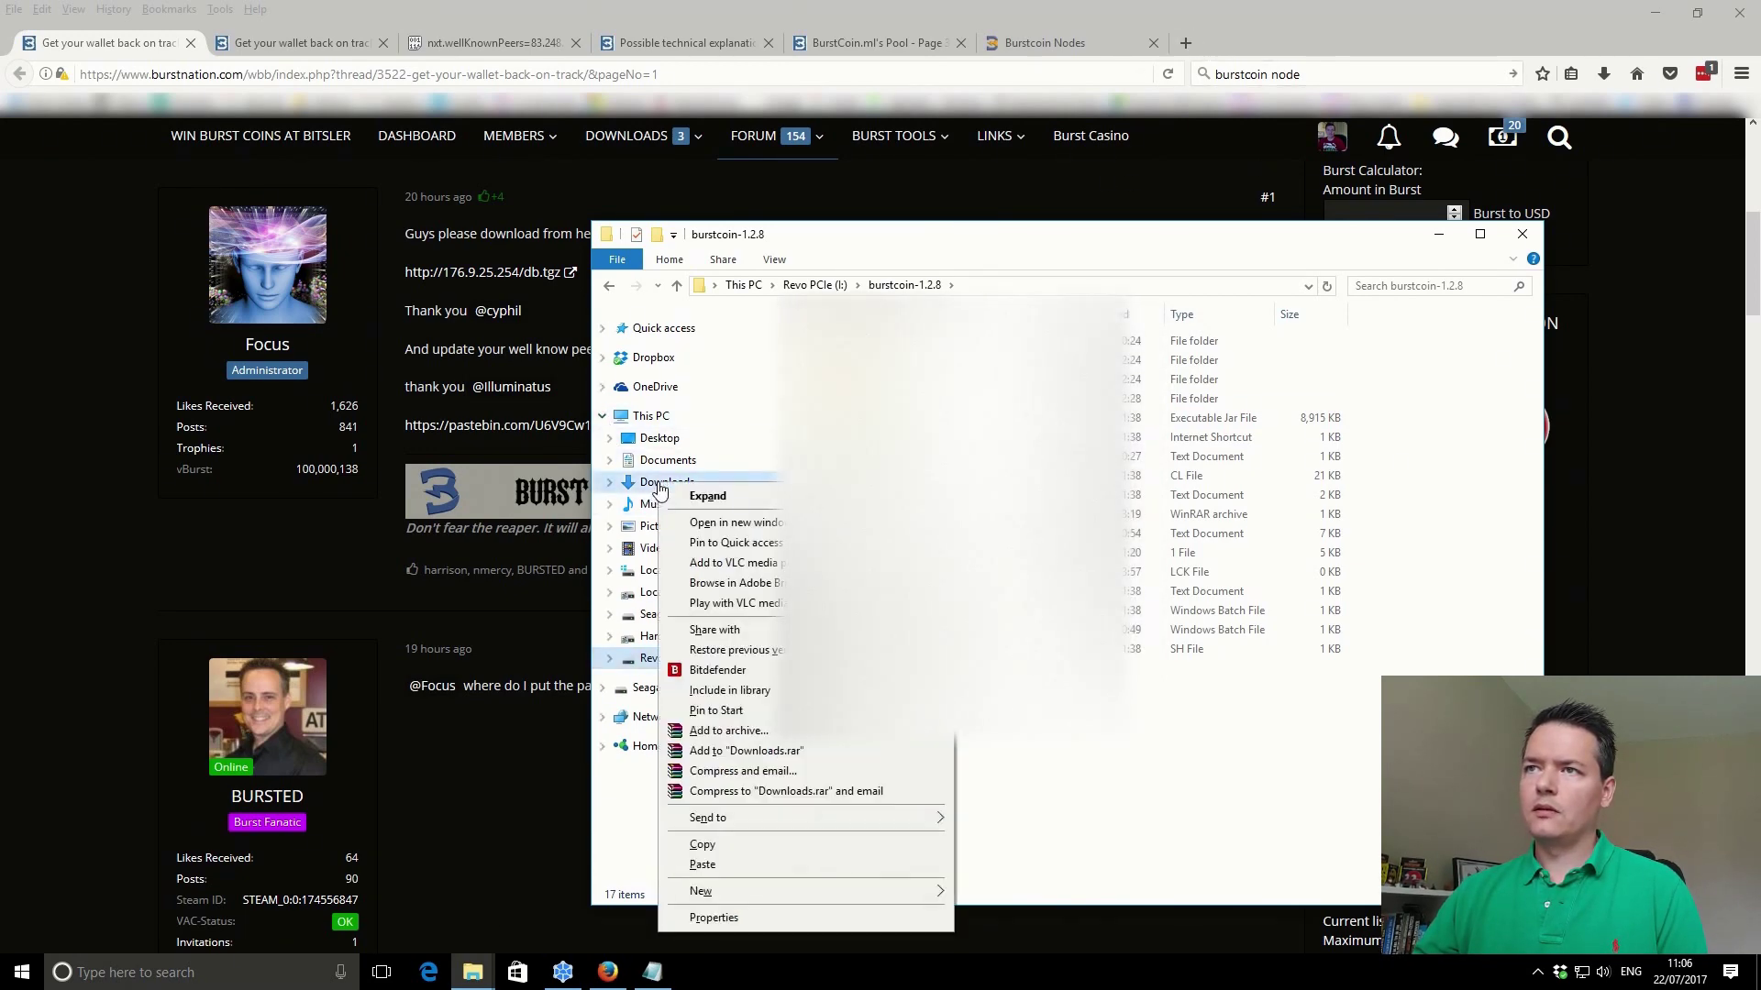
click(697, 409)
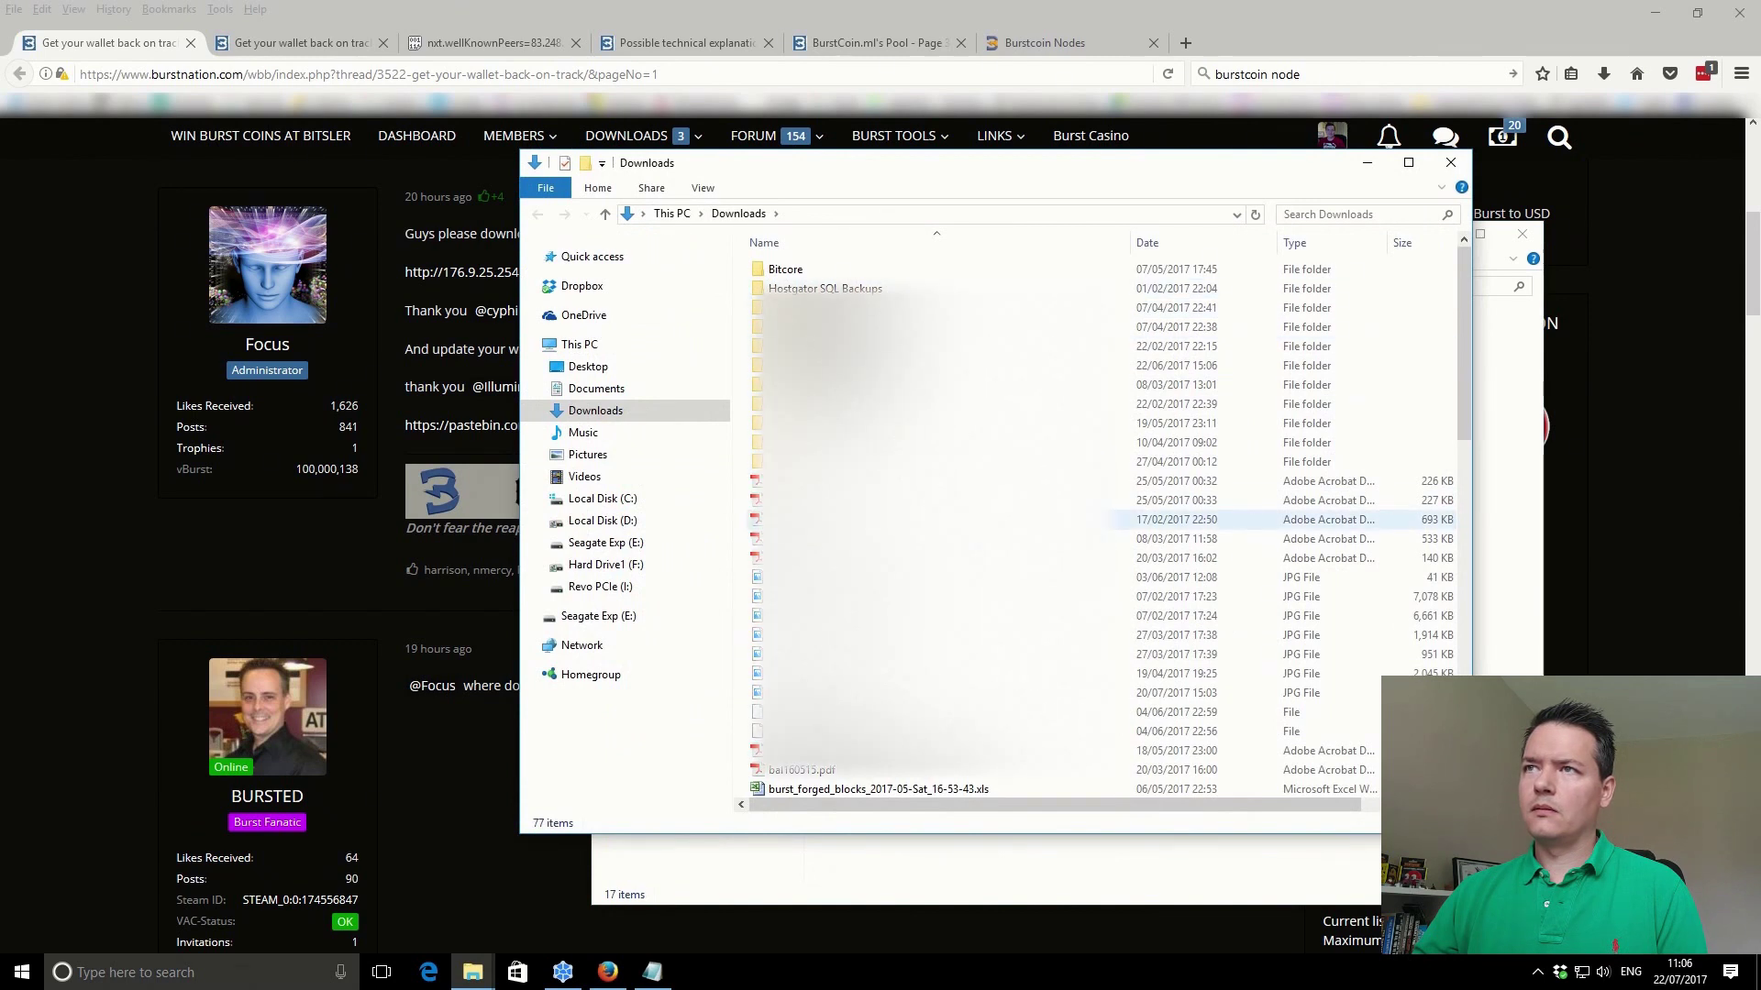
click(1403, 243)
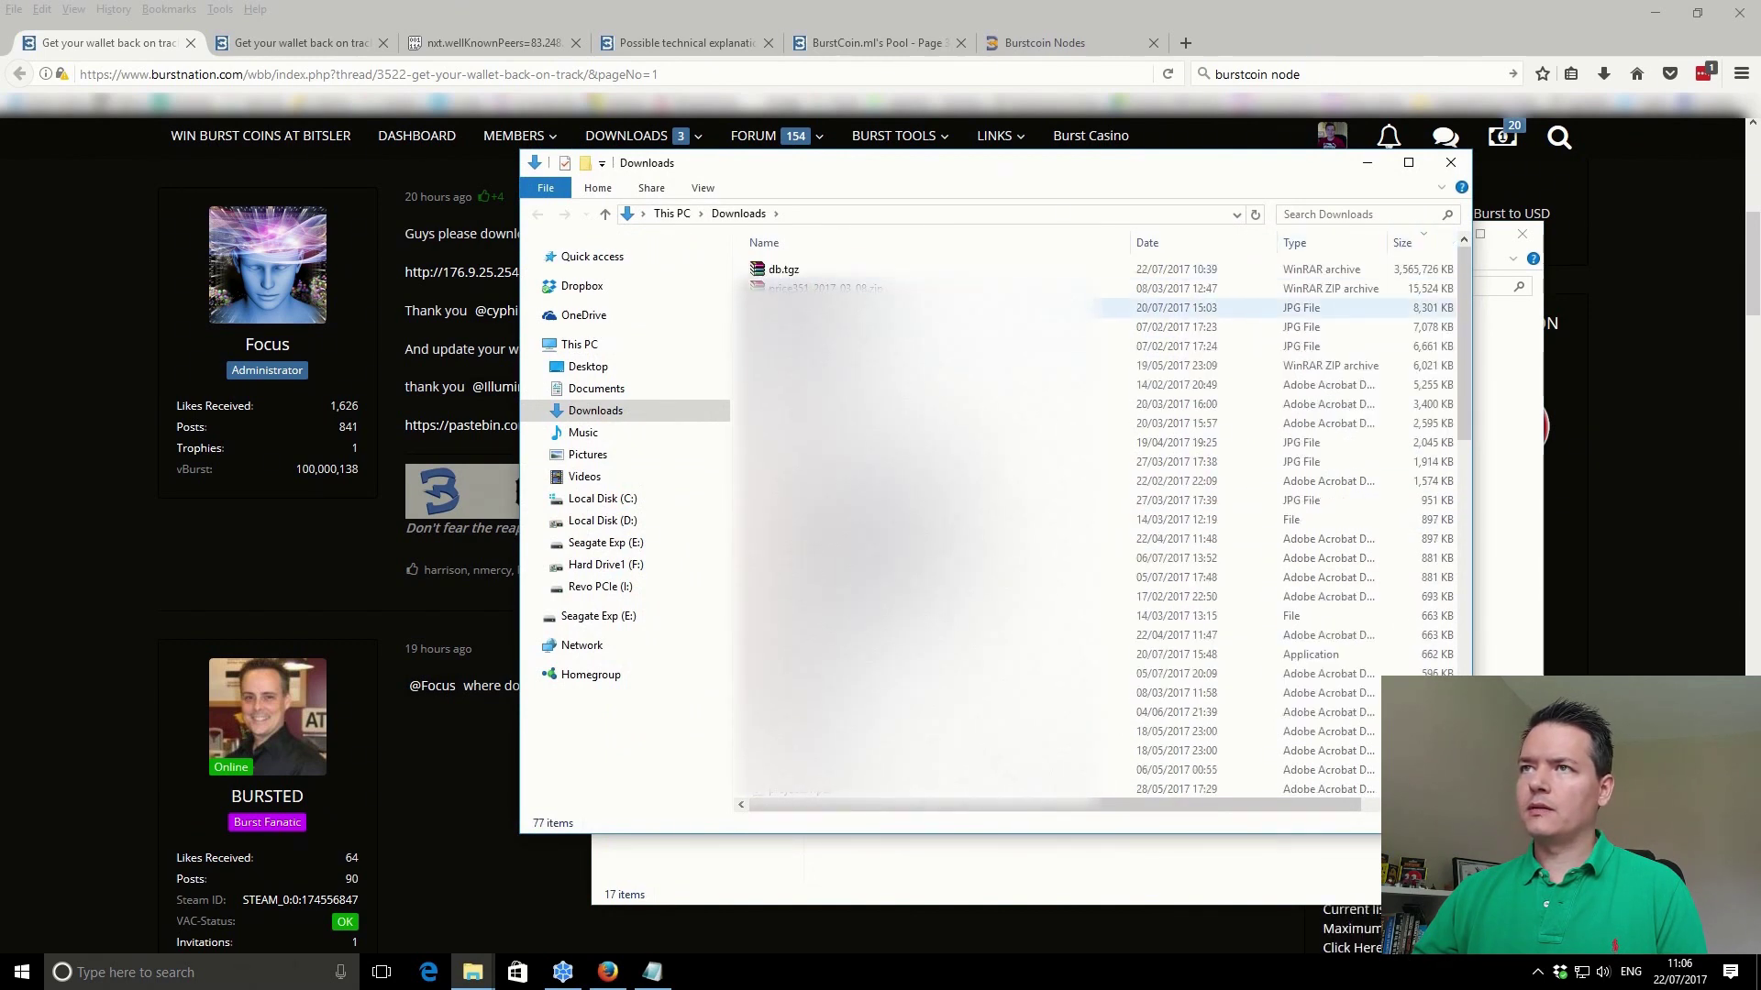
click(1225, 270)
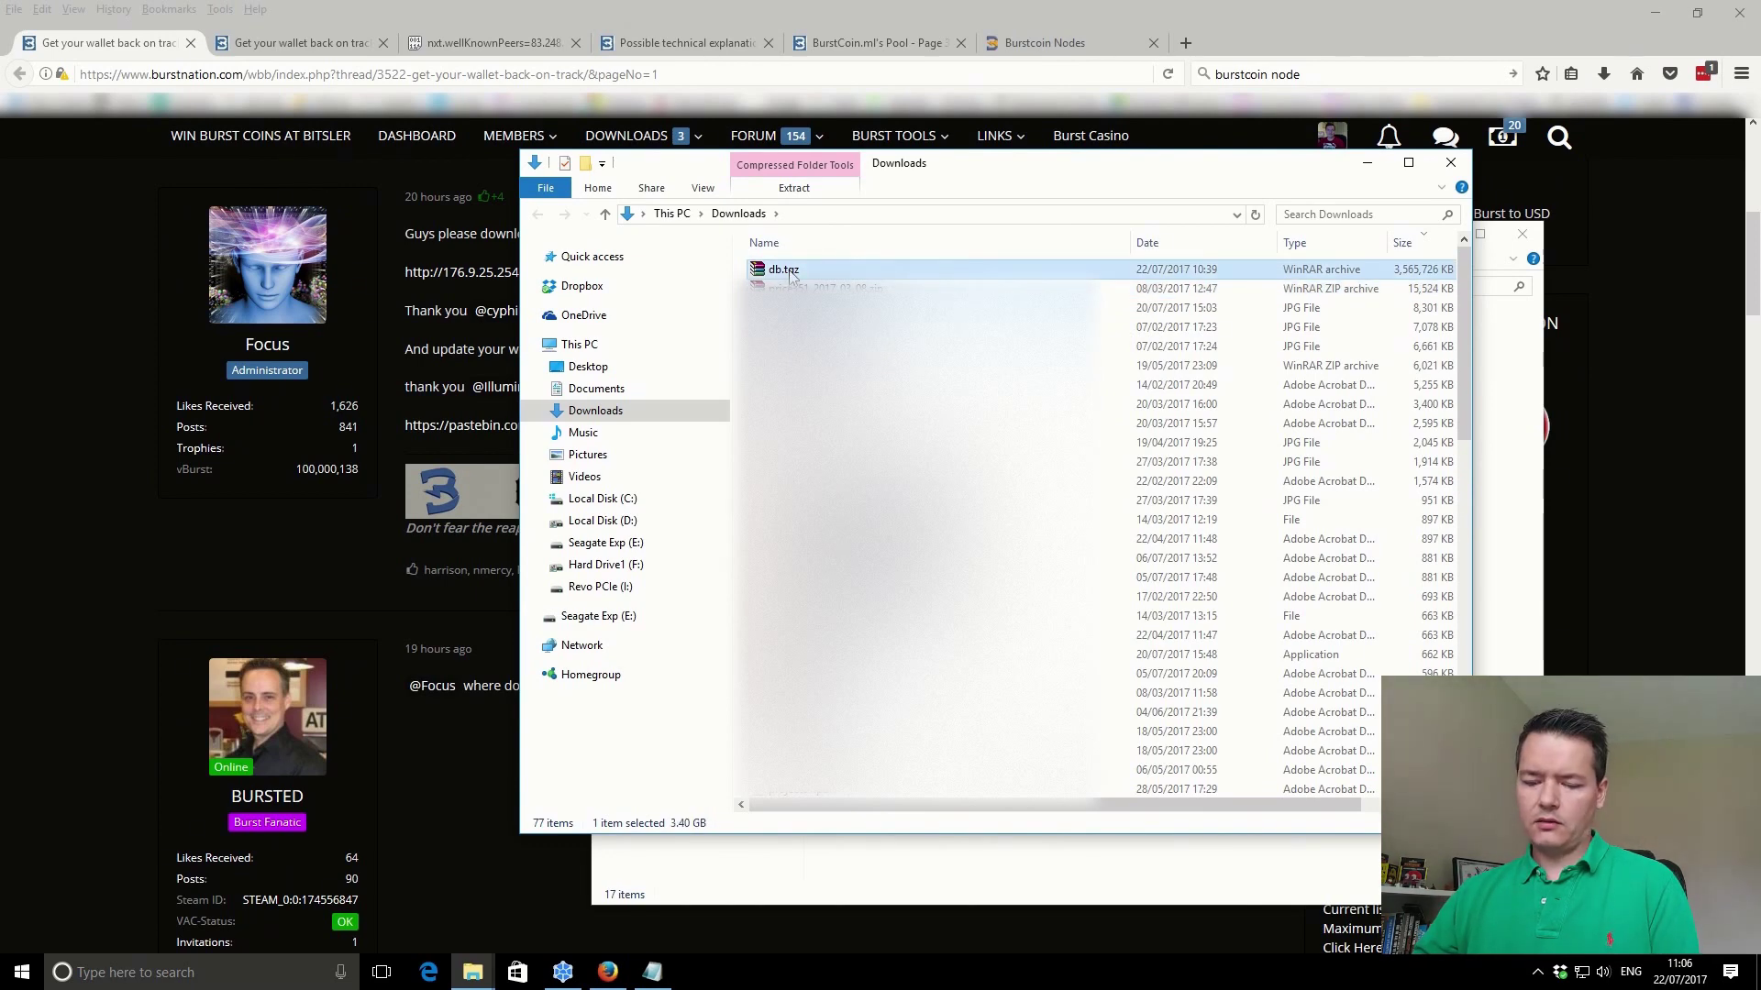
click(899, 876)
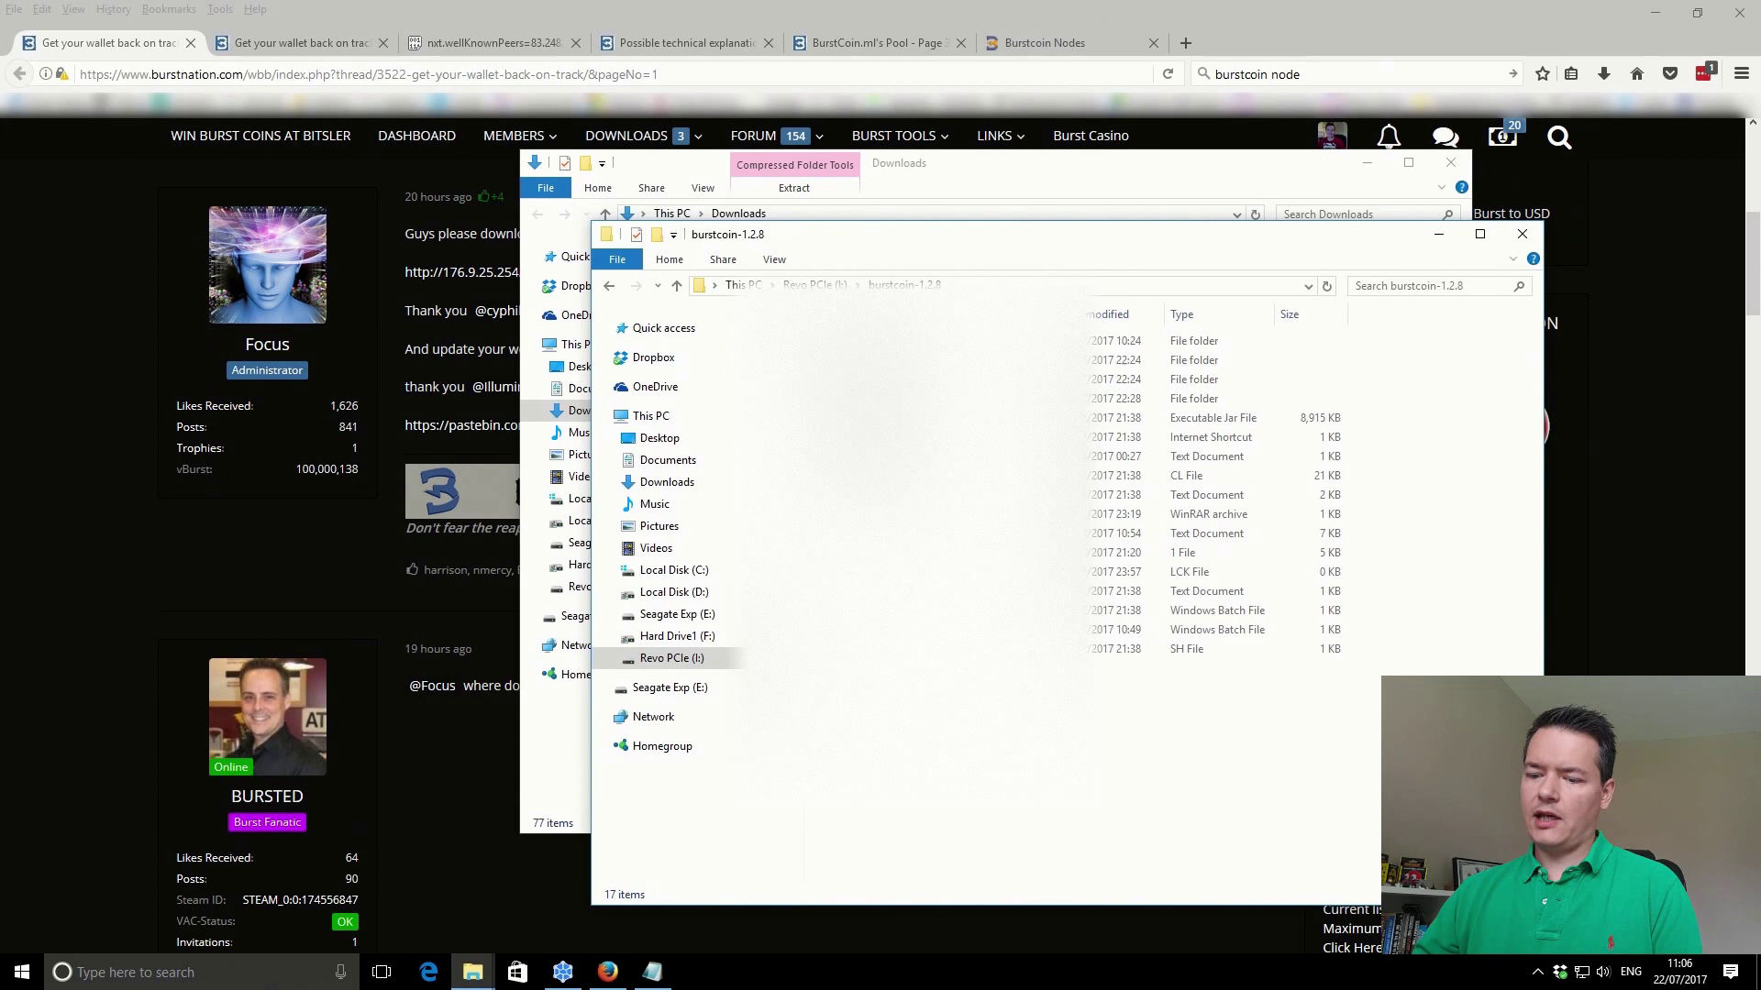
key(ctrl+v)
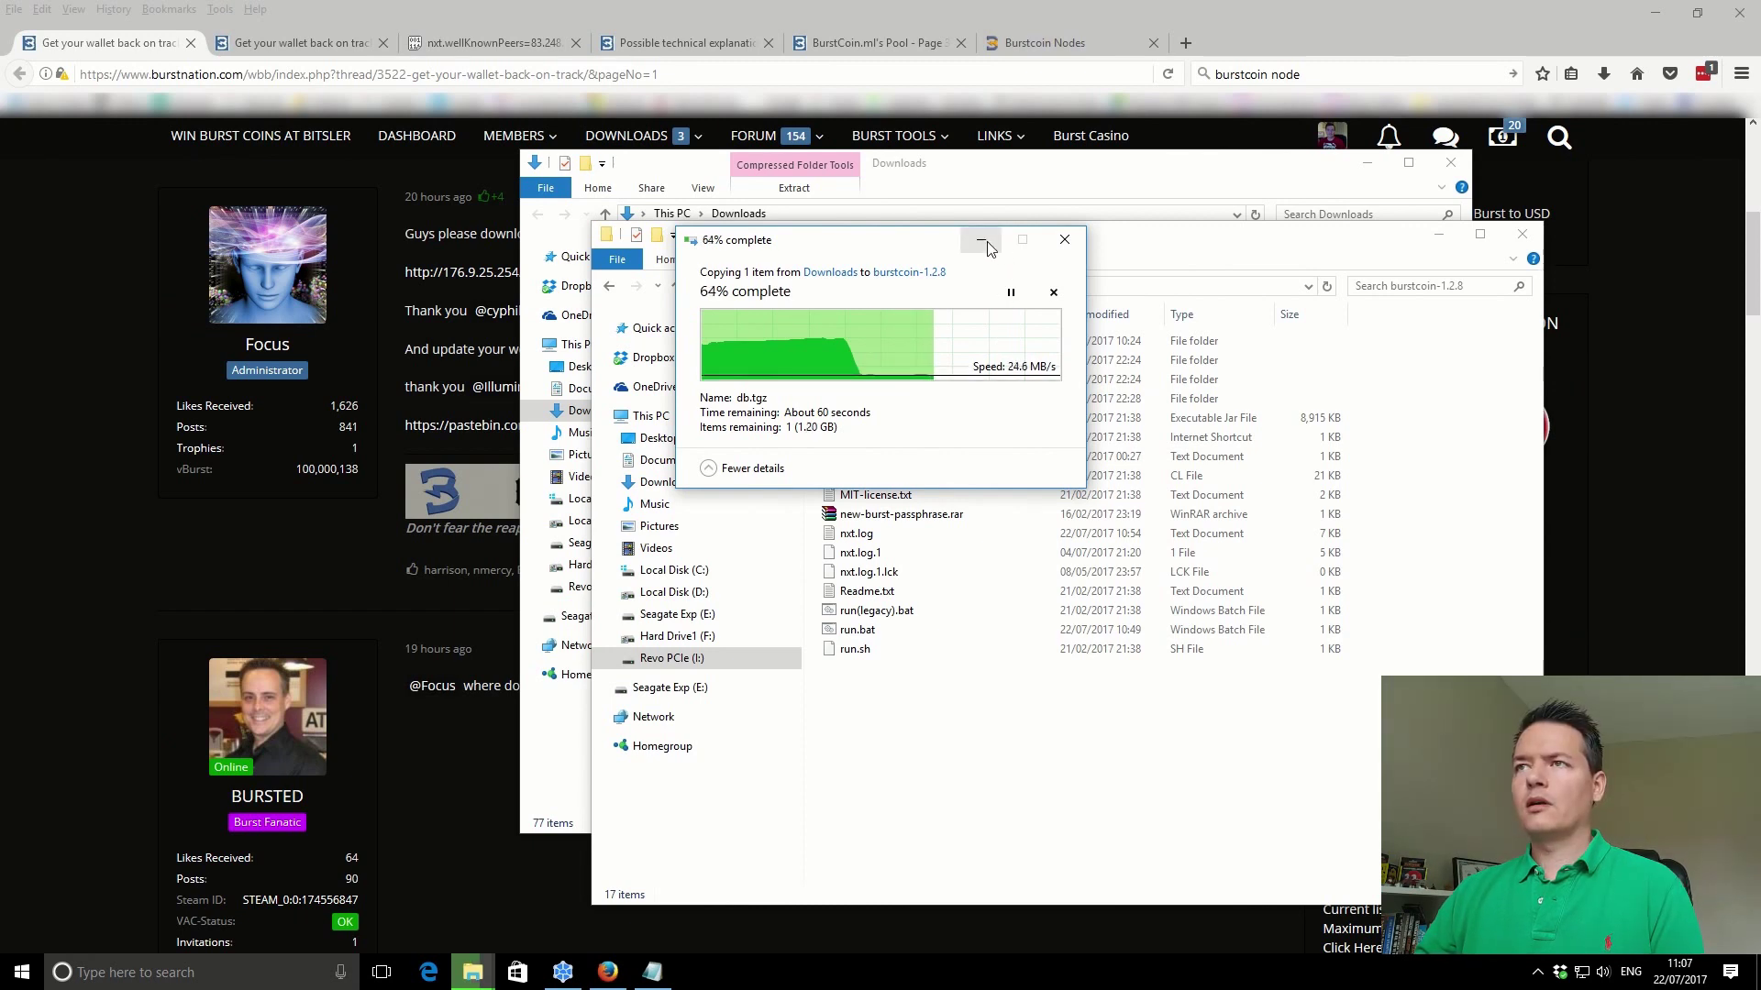
click(982, 242)
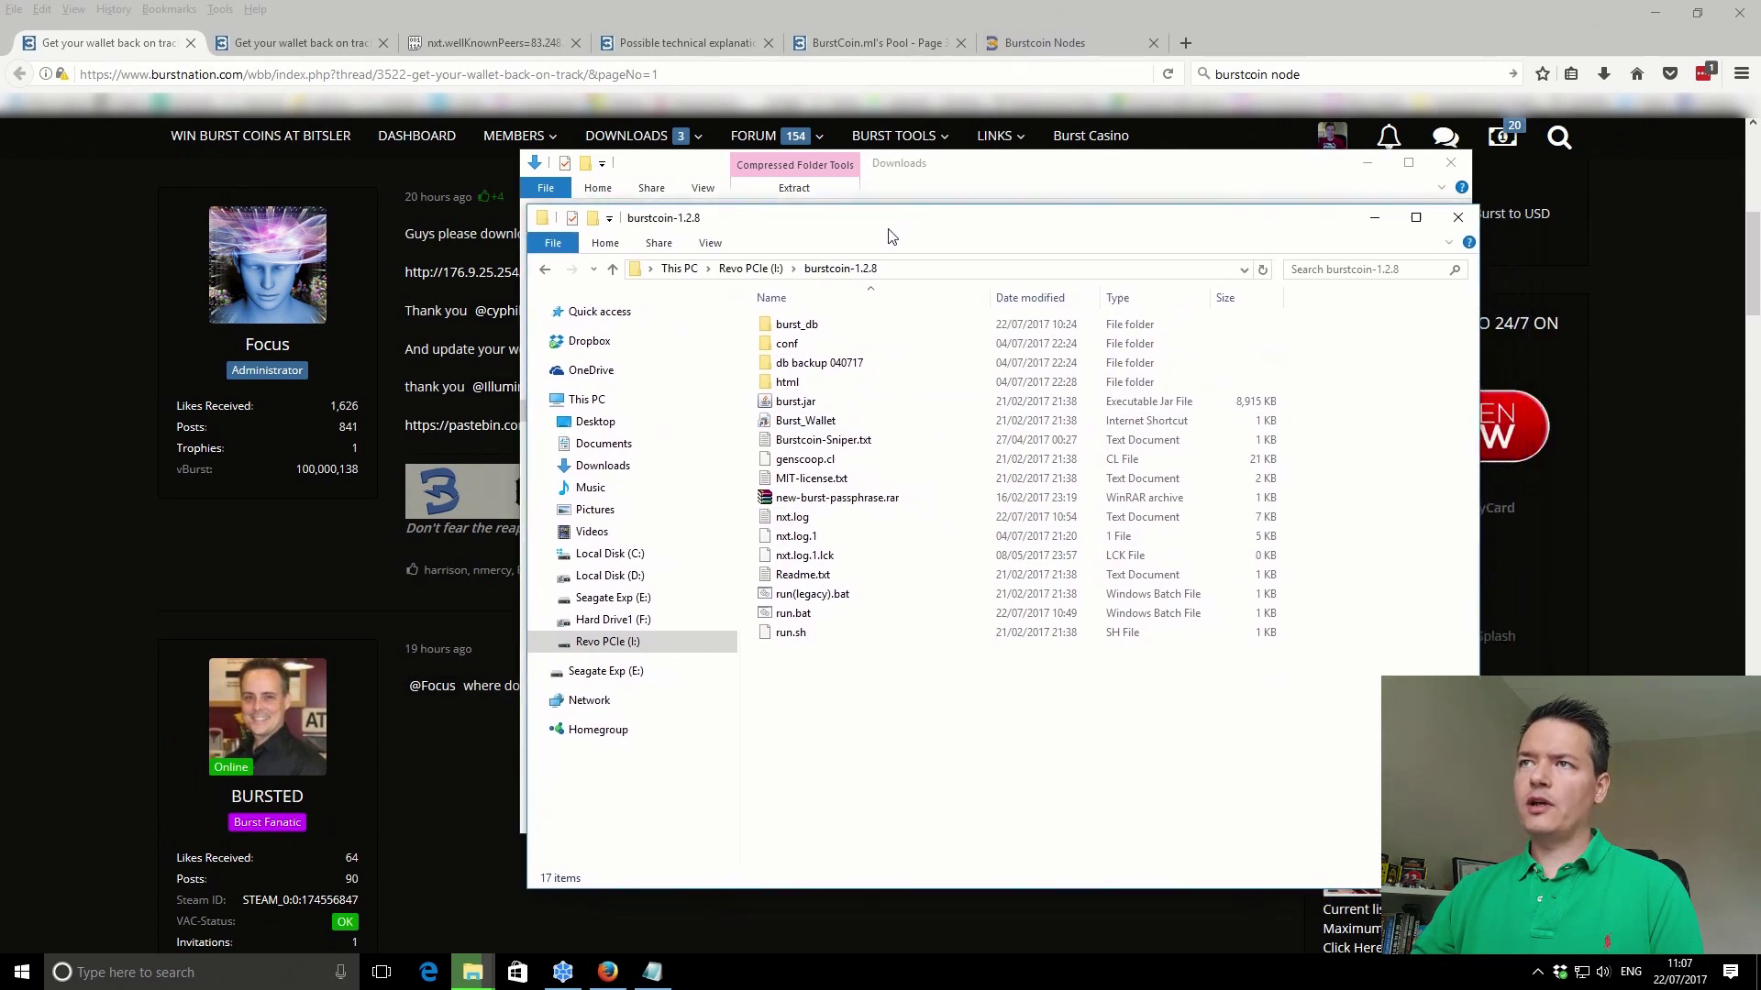
- Open nxt-default.properties from the conf folder in Notepad
double_click(806, 345)
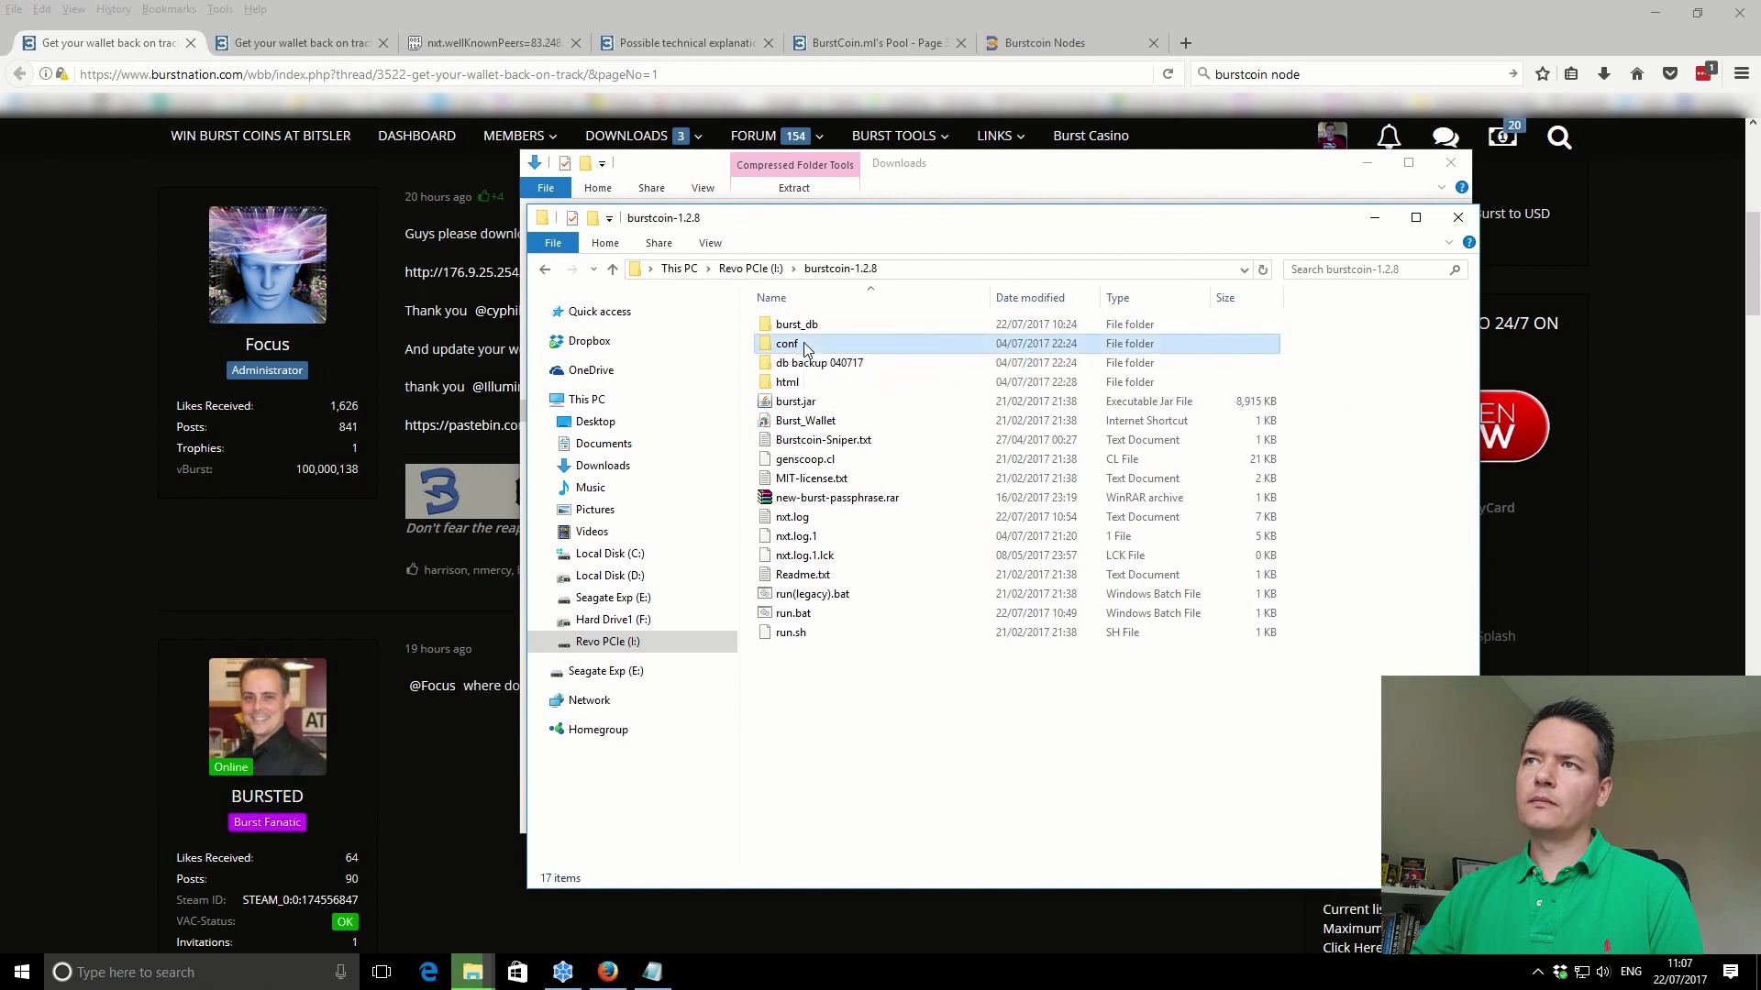
click(805, 349)
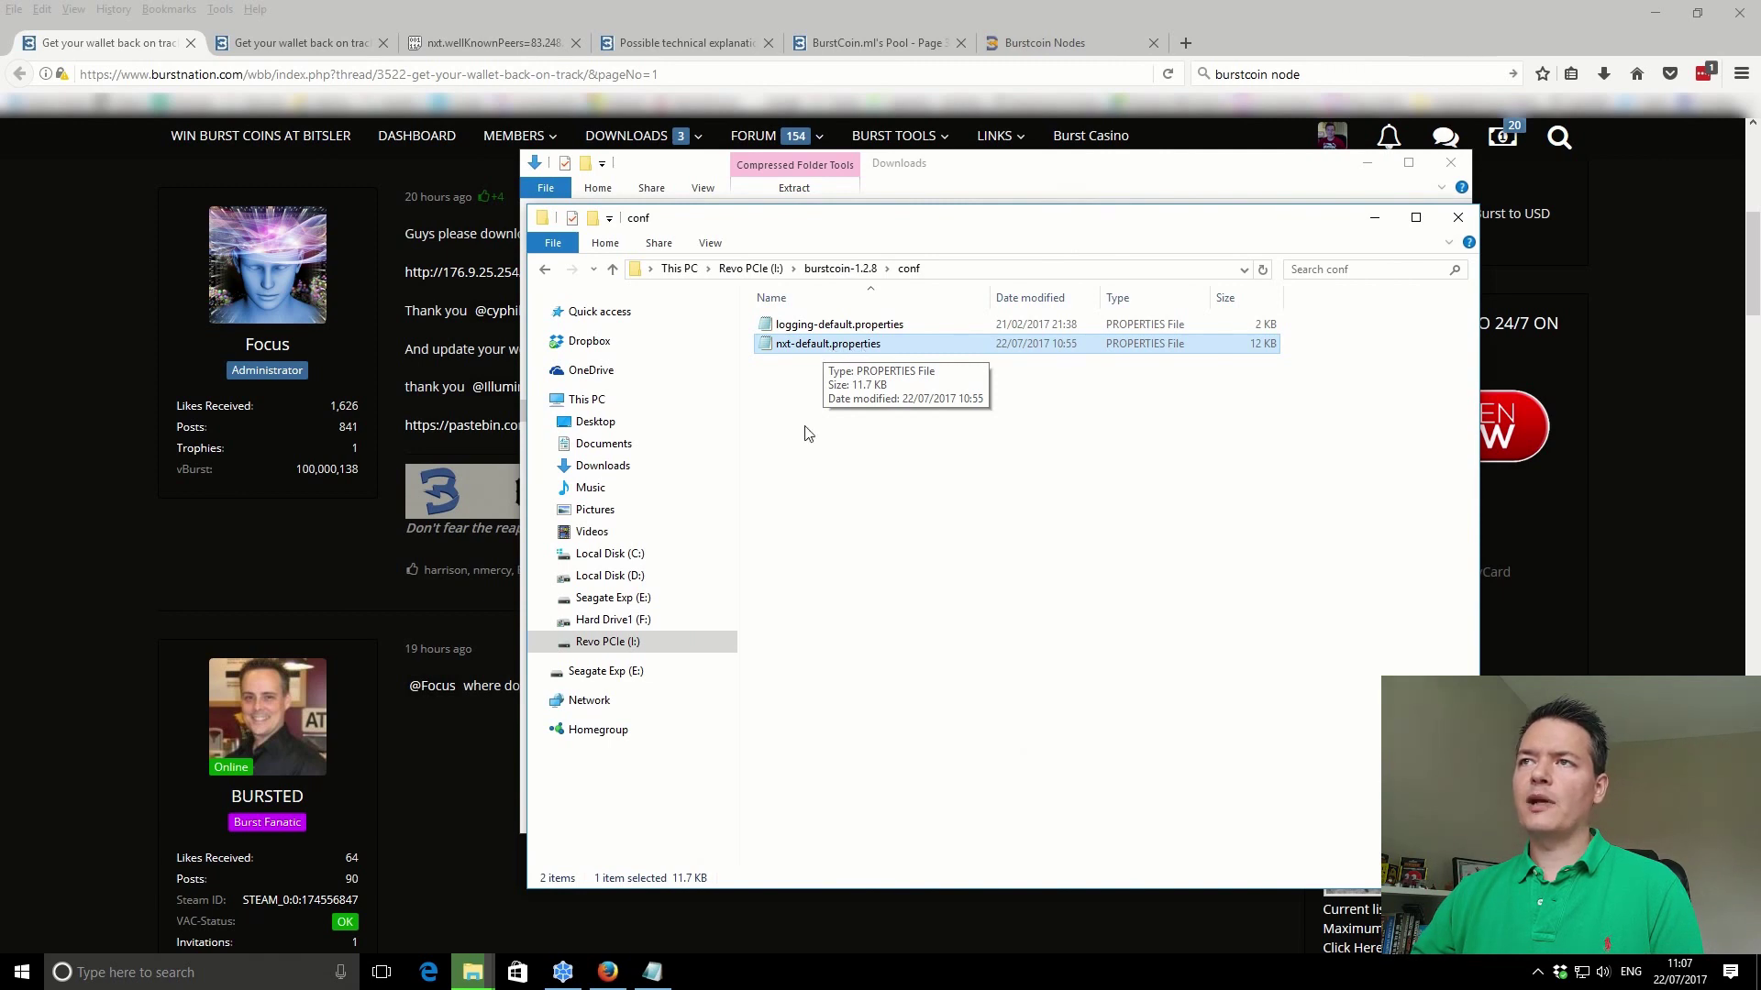
right_click(809, 349)
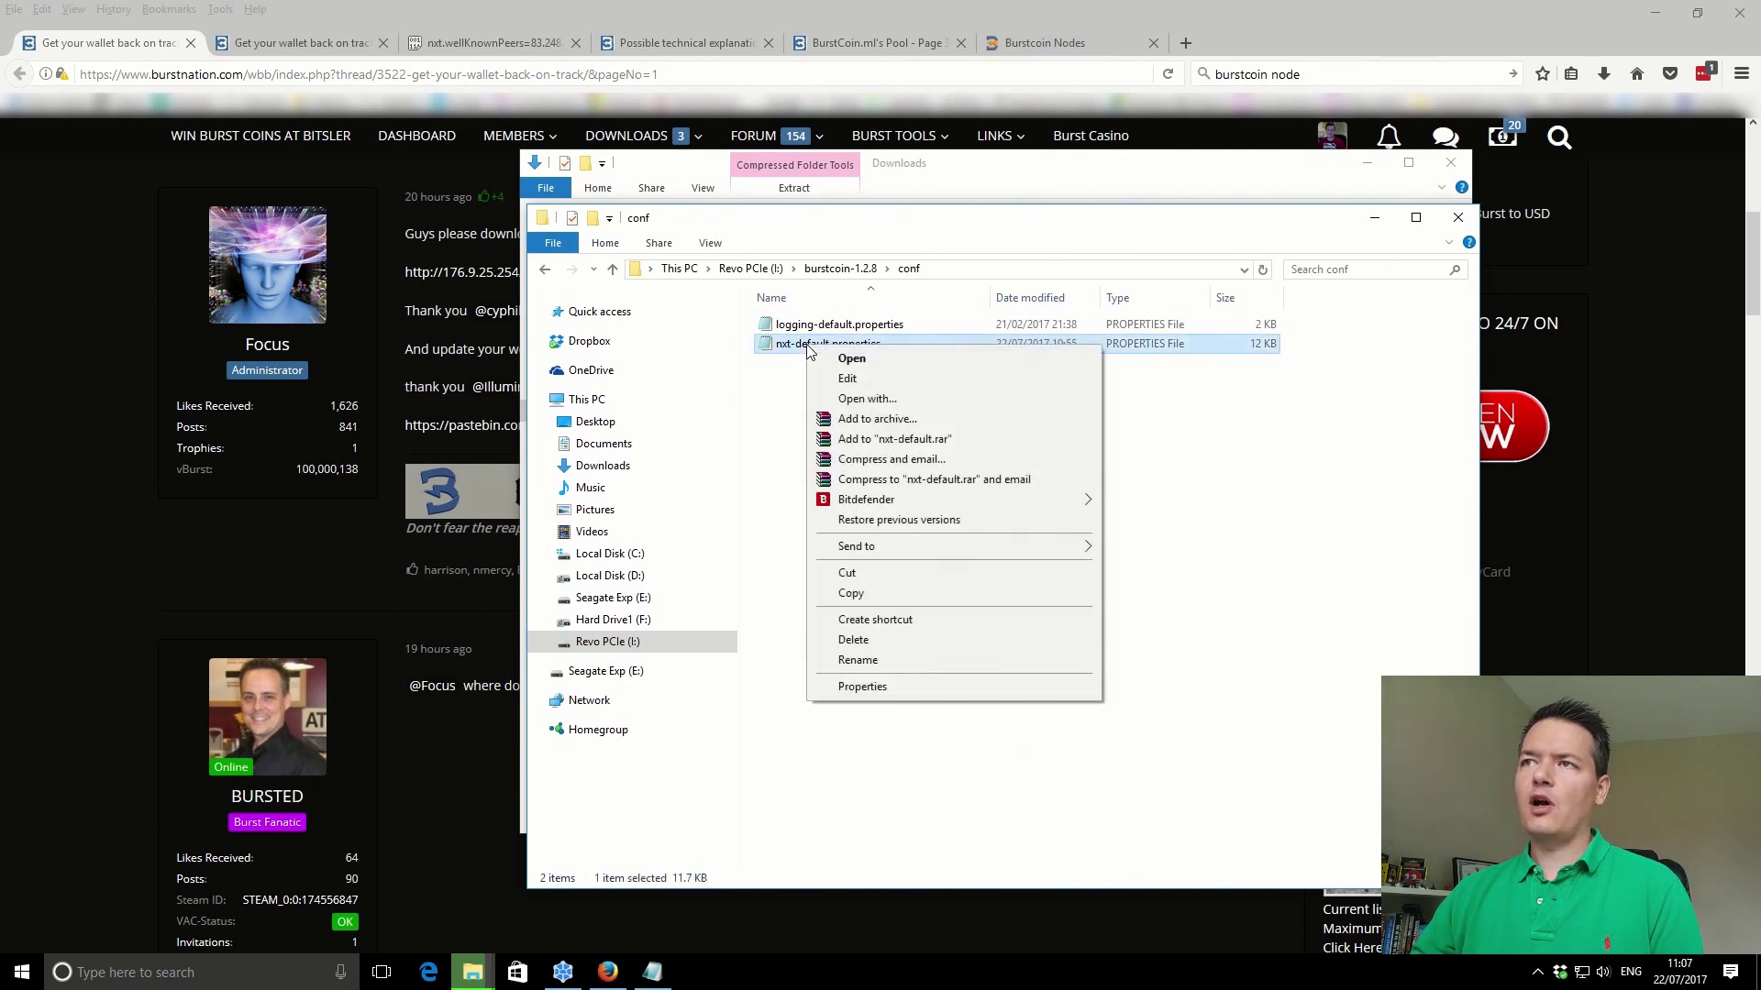
click(849, 379)
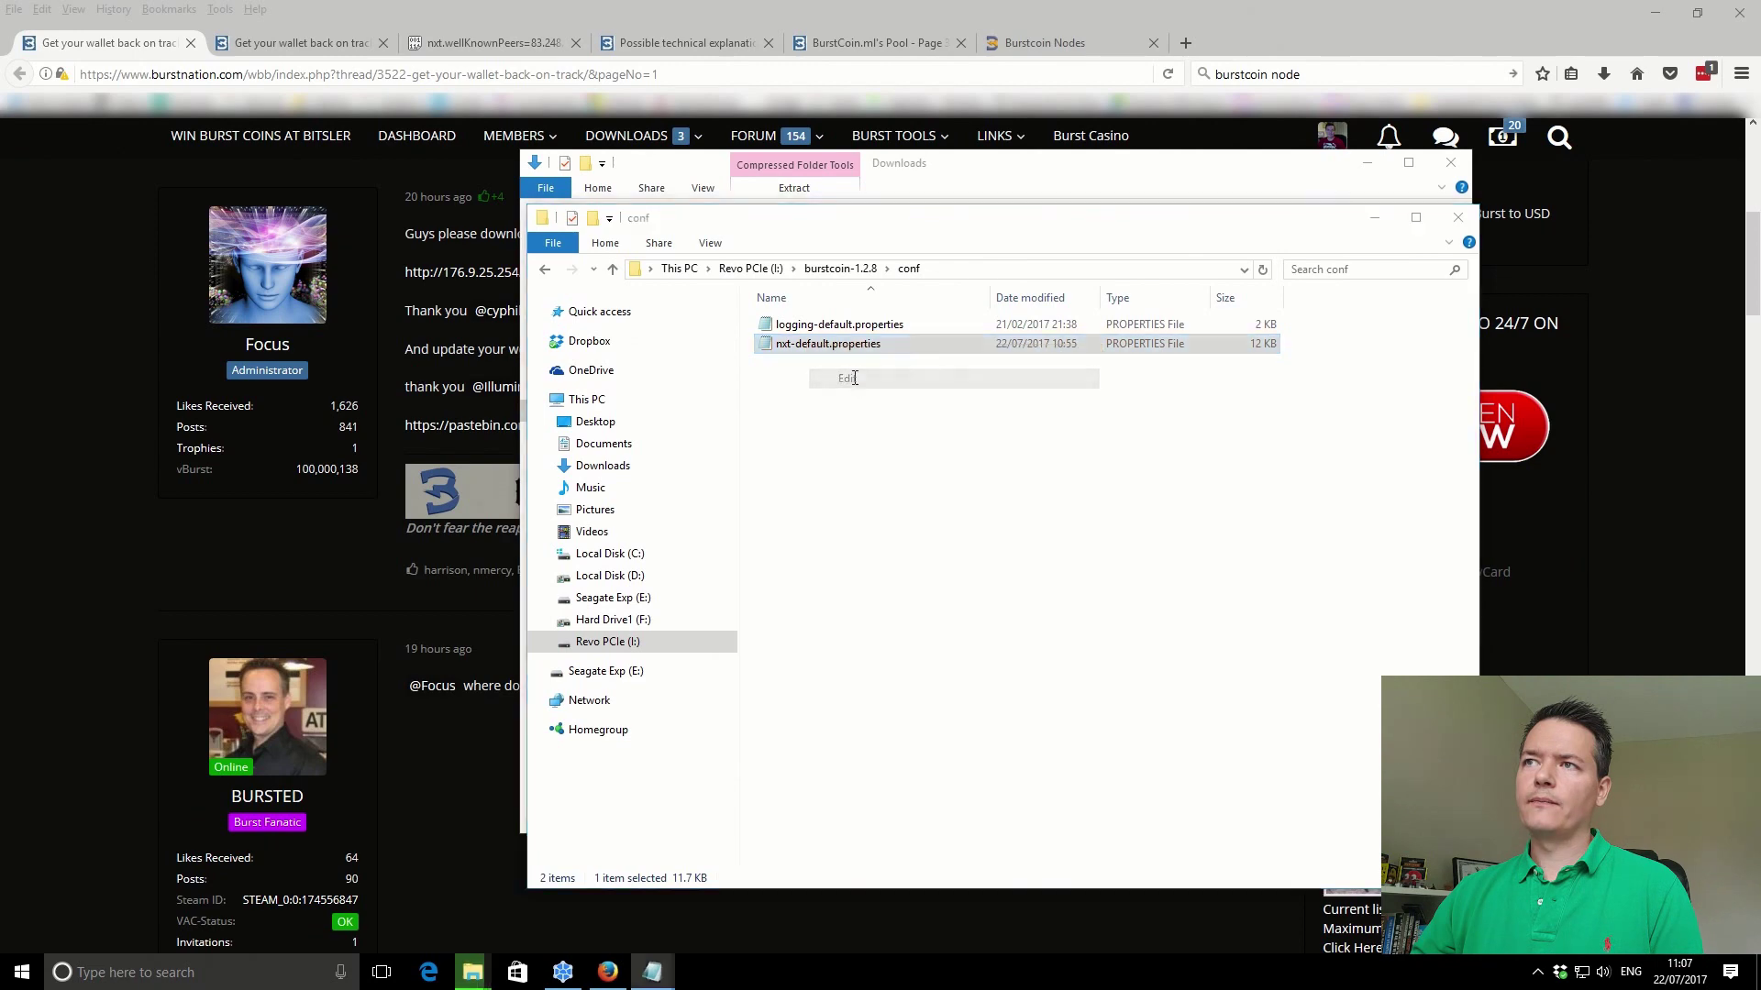
- Highlight the nxt.wellKnownPeers address list in Notepad, then switch to the Pastebin tab
scroll(851, 448, down, 1)
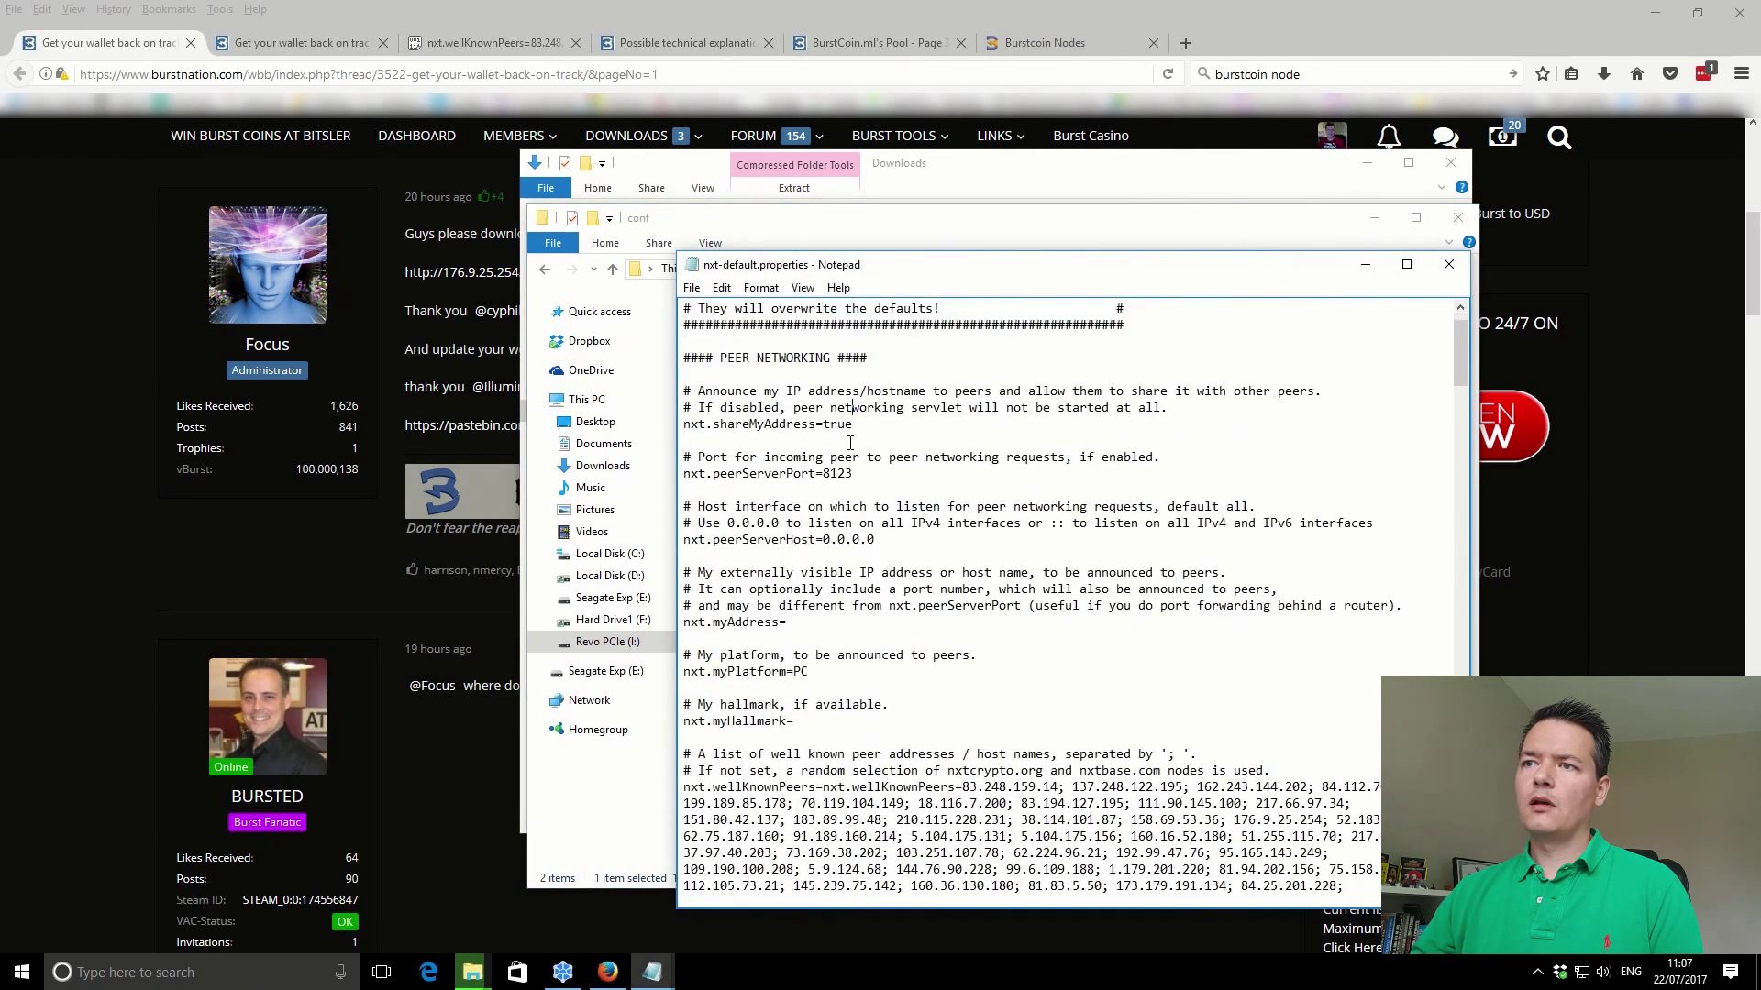
scroll(850, 440, down, 7)
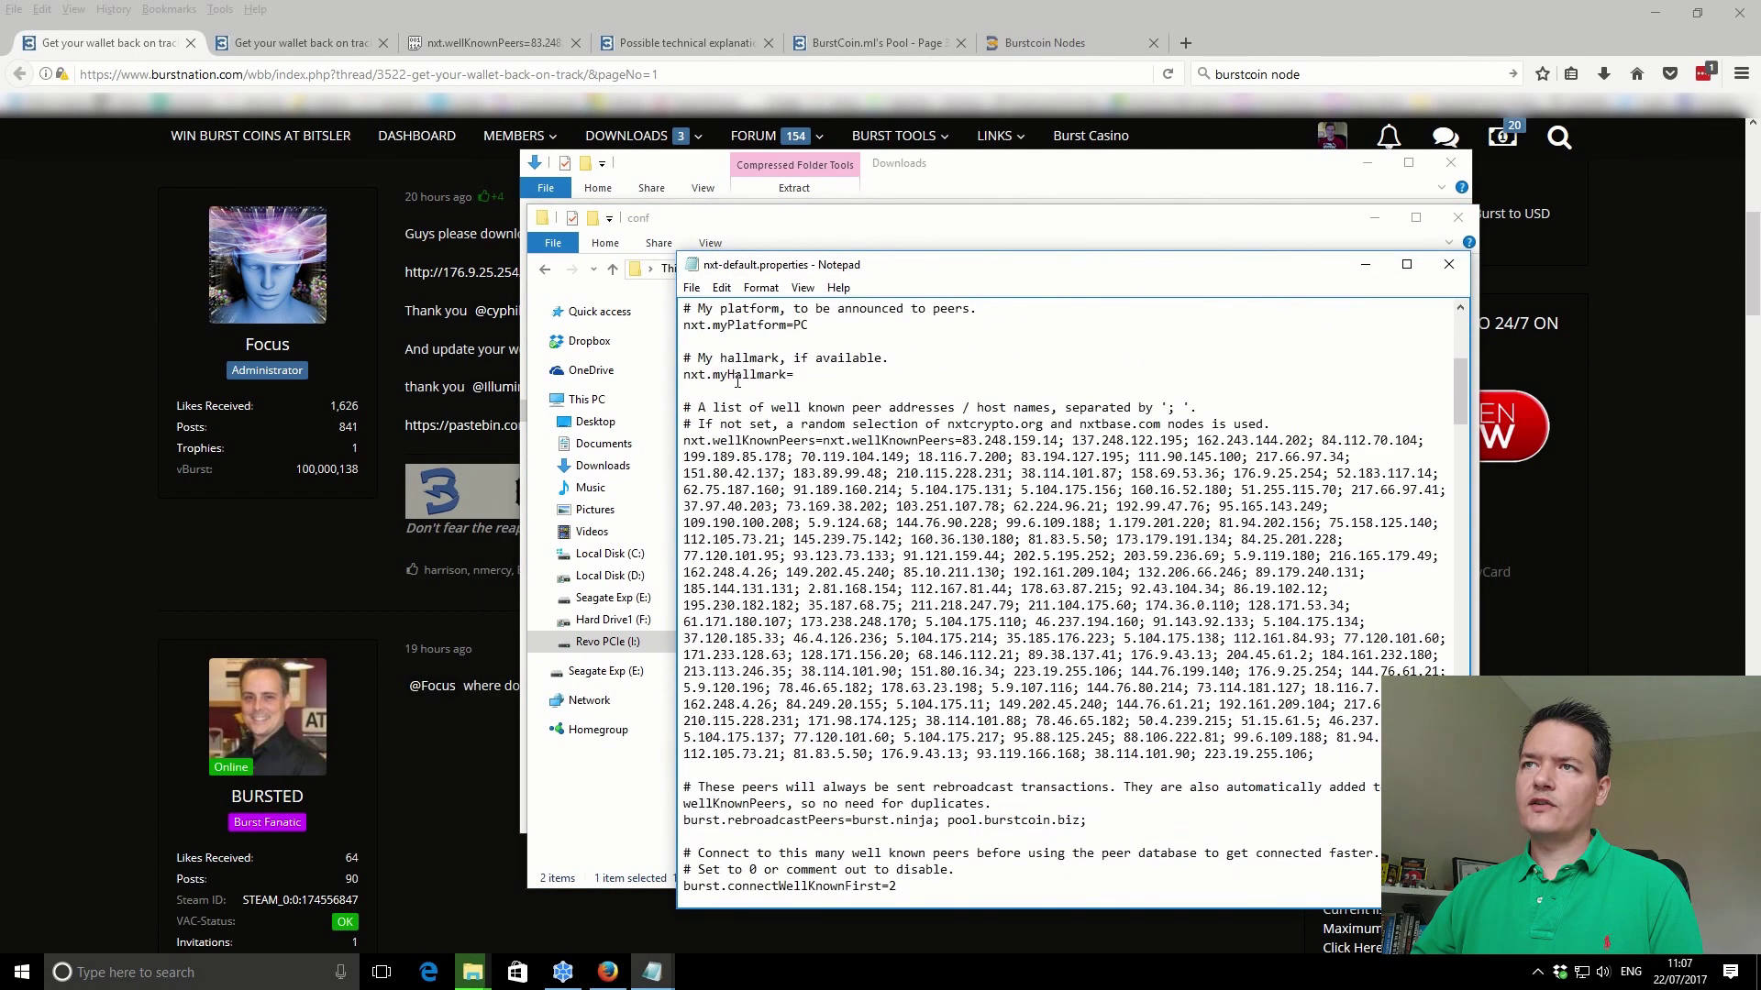
drag(696, 436, 919, 426)
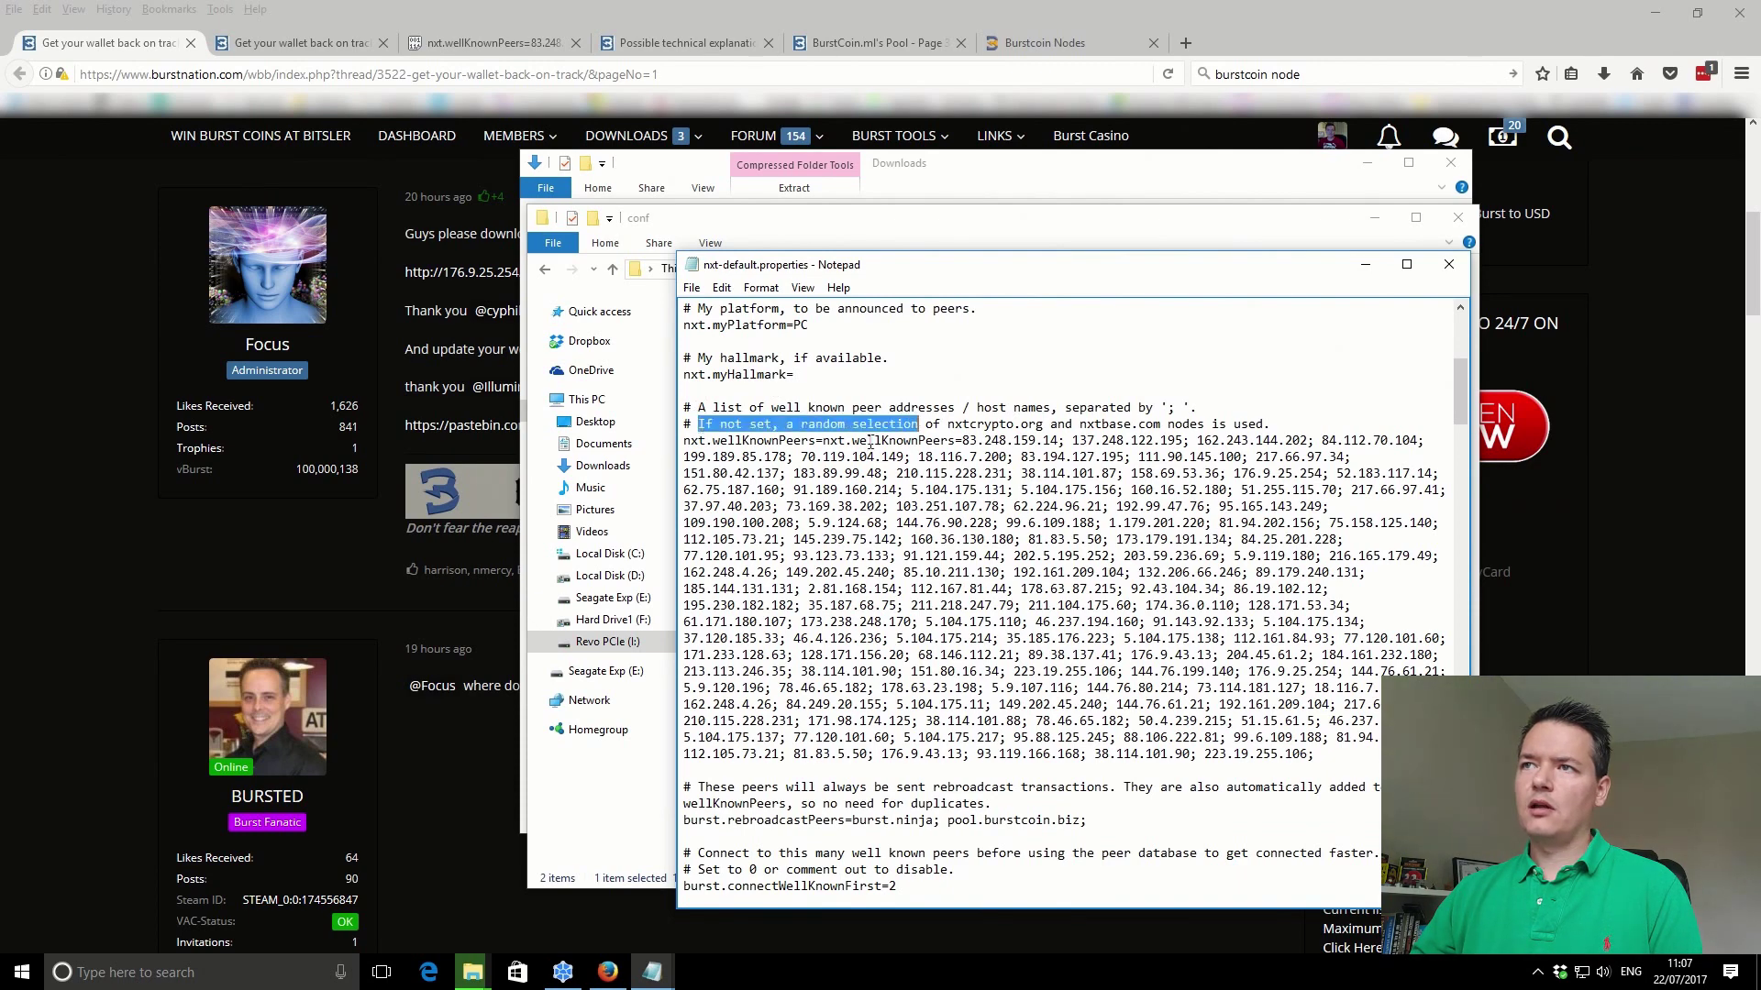
click(873, 442)
drag(685, 442, 948, 442)
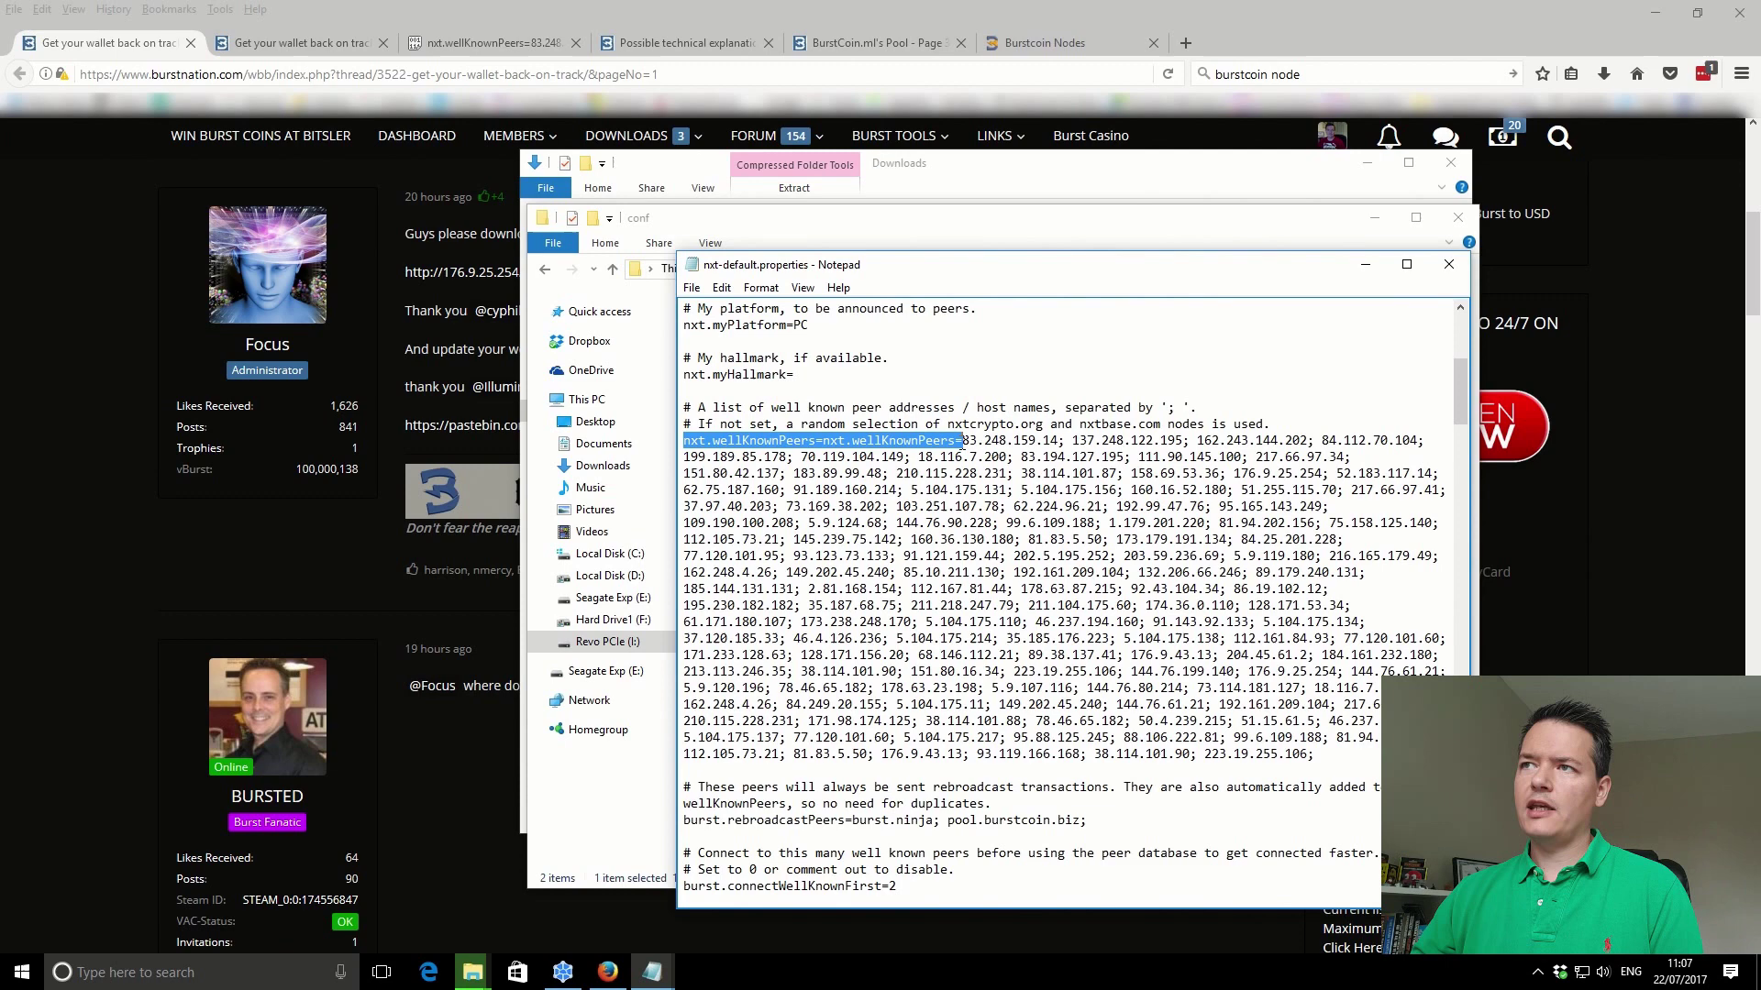
click(976, 456)
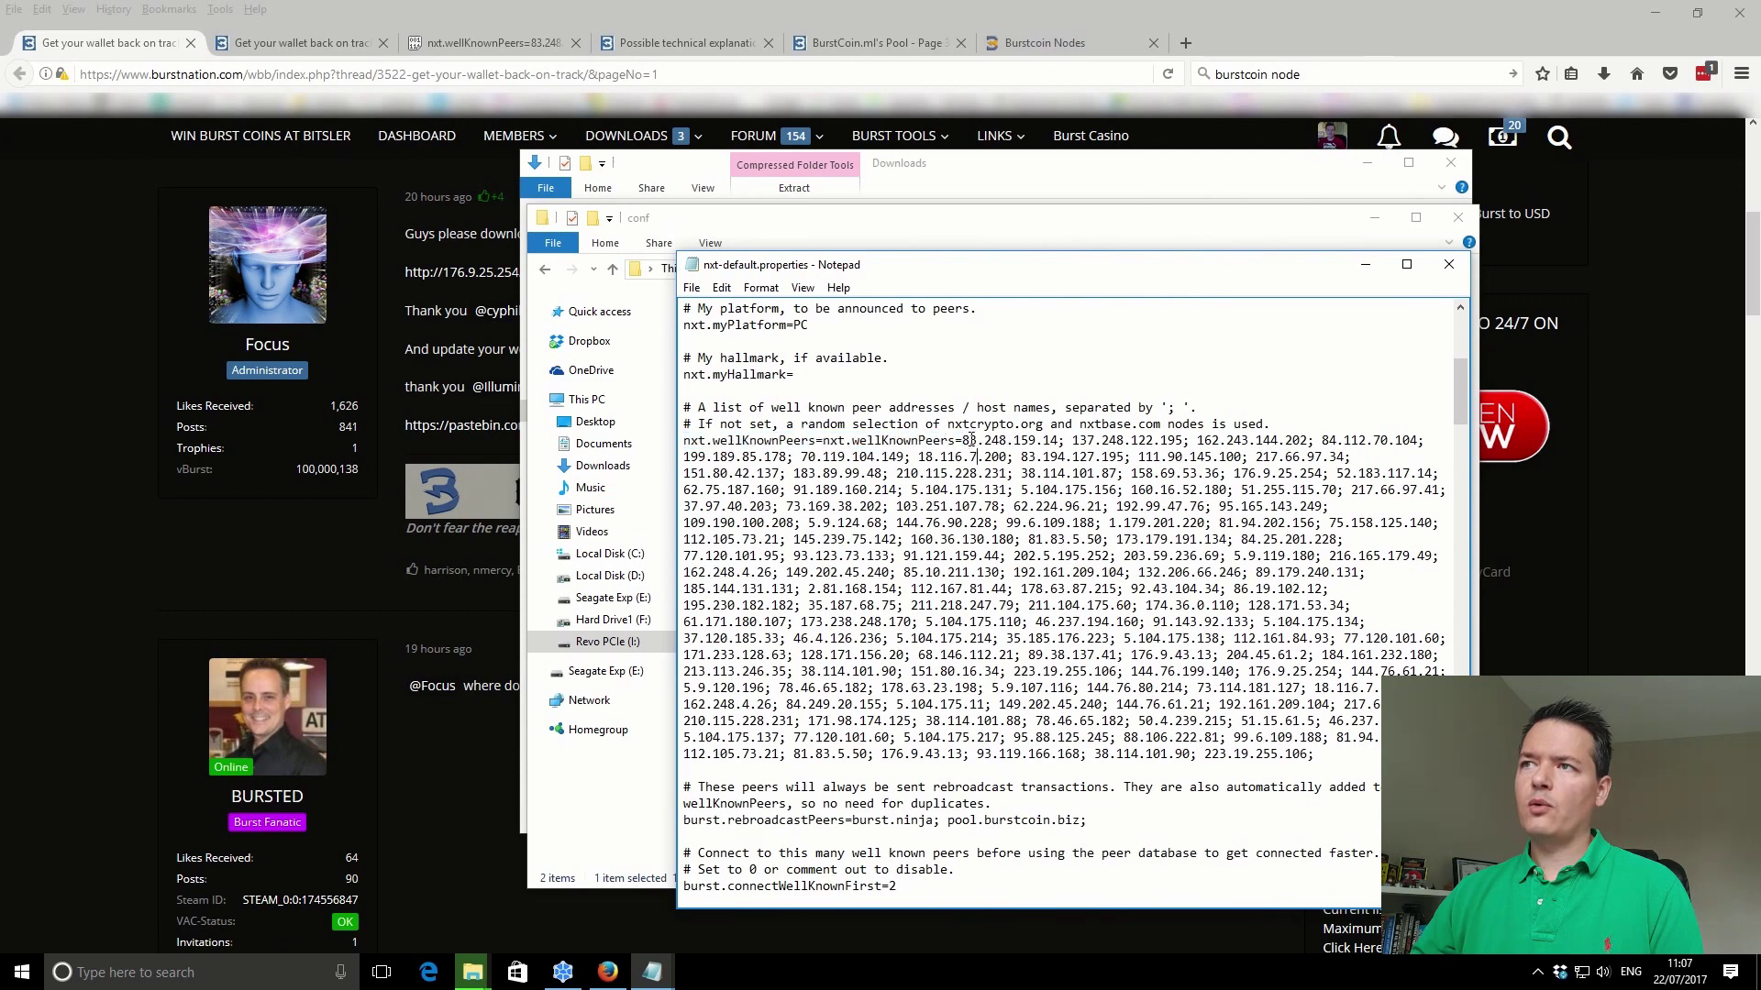
drag(963, 440, 1334, 758)
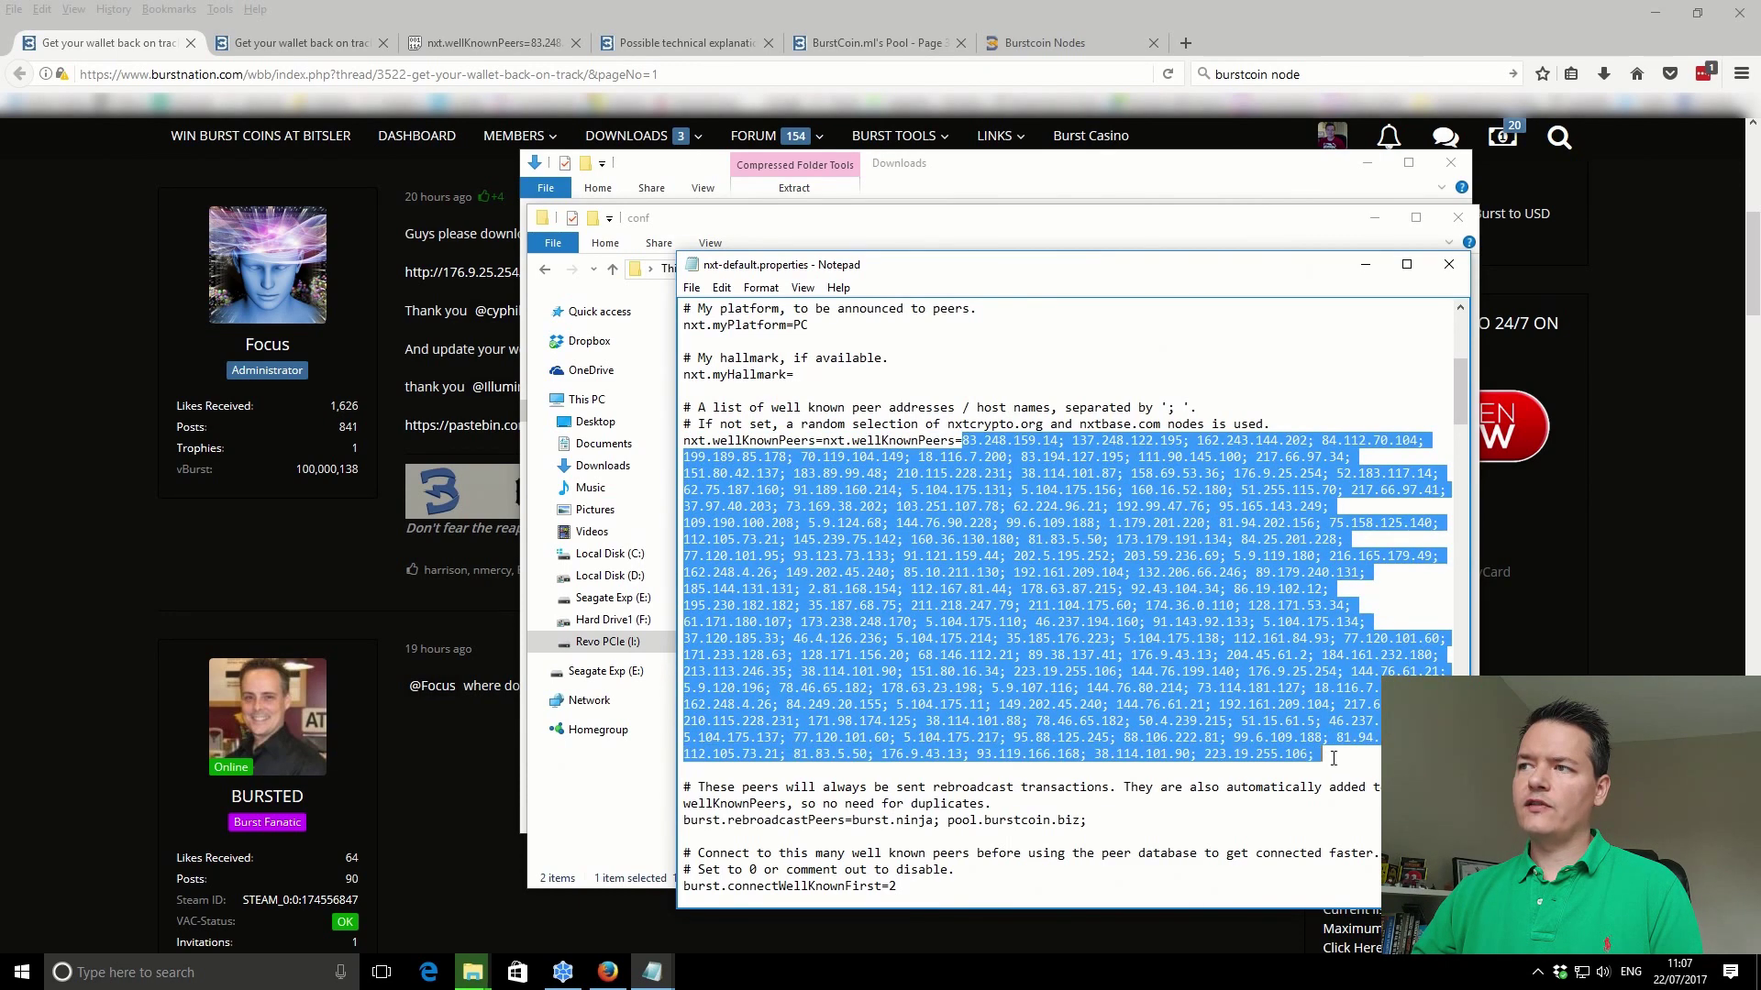
click(978, 427)
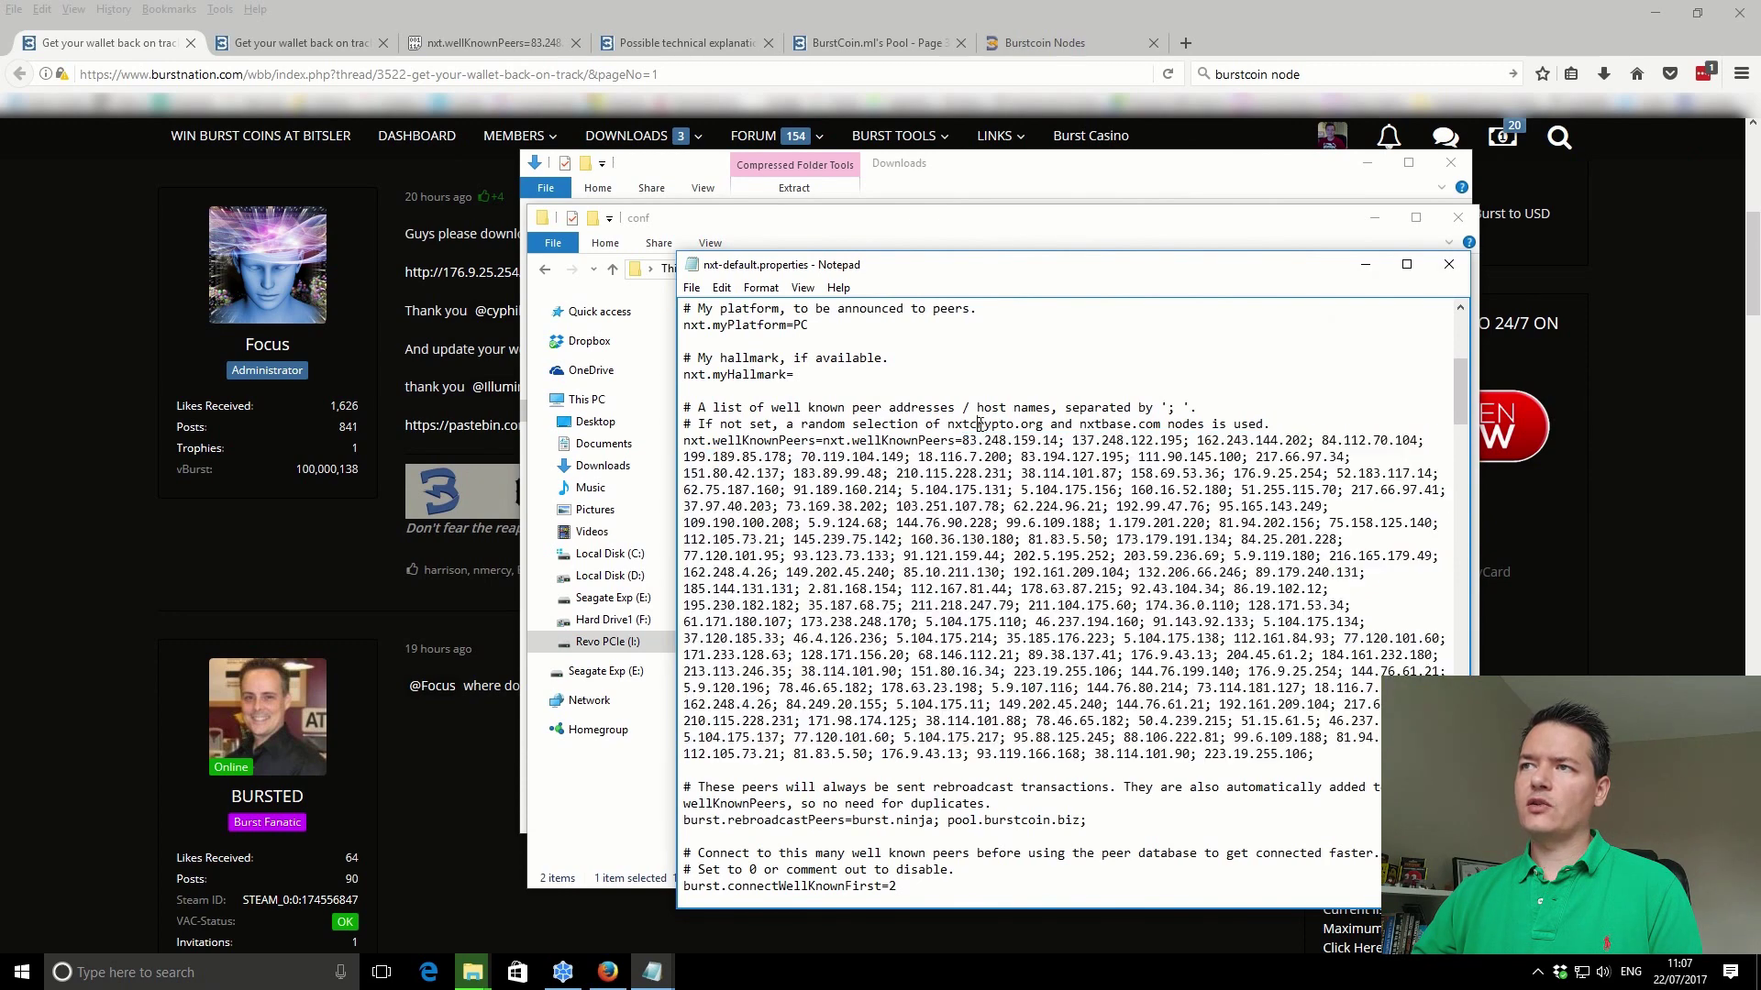
click(483, 39)
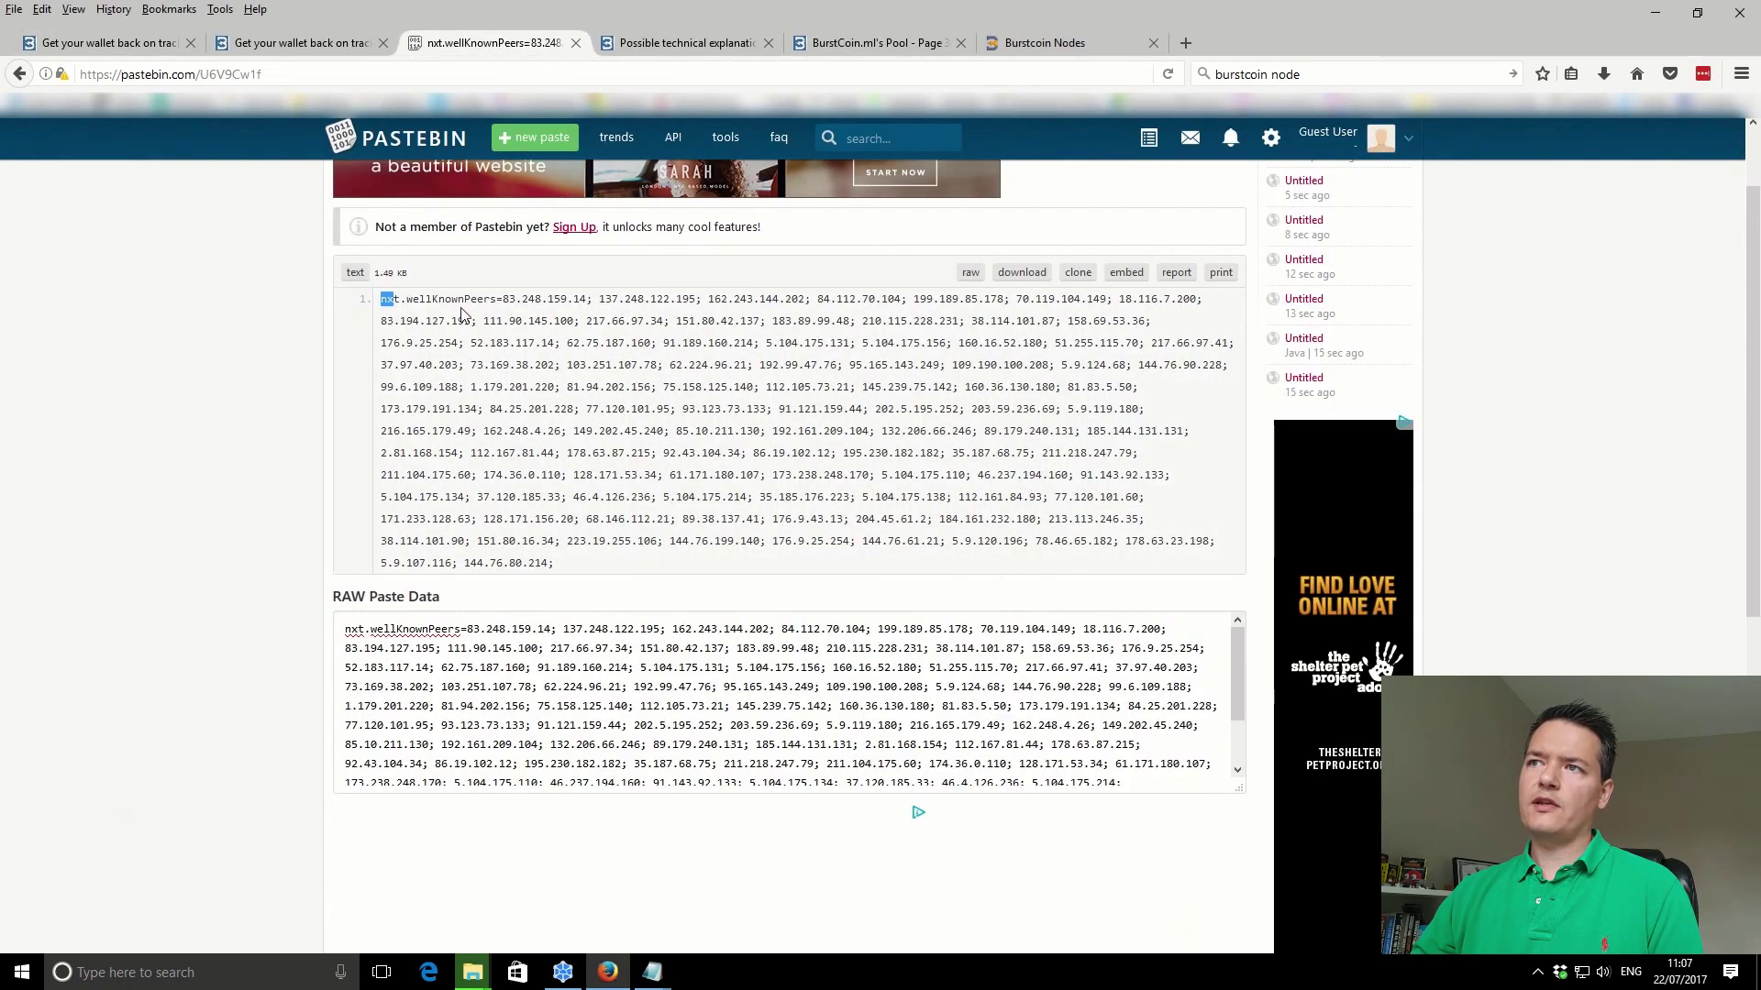
- Compare the Pastebin peer list against the wellKnownPeers addresses in nxt-default.properties
drag(382, 300, 784, 562)
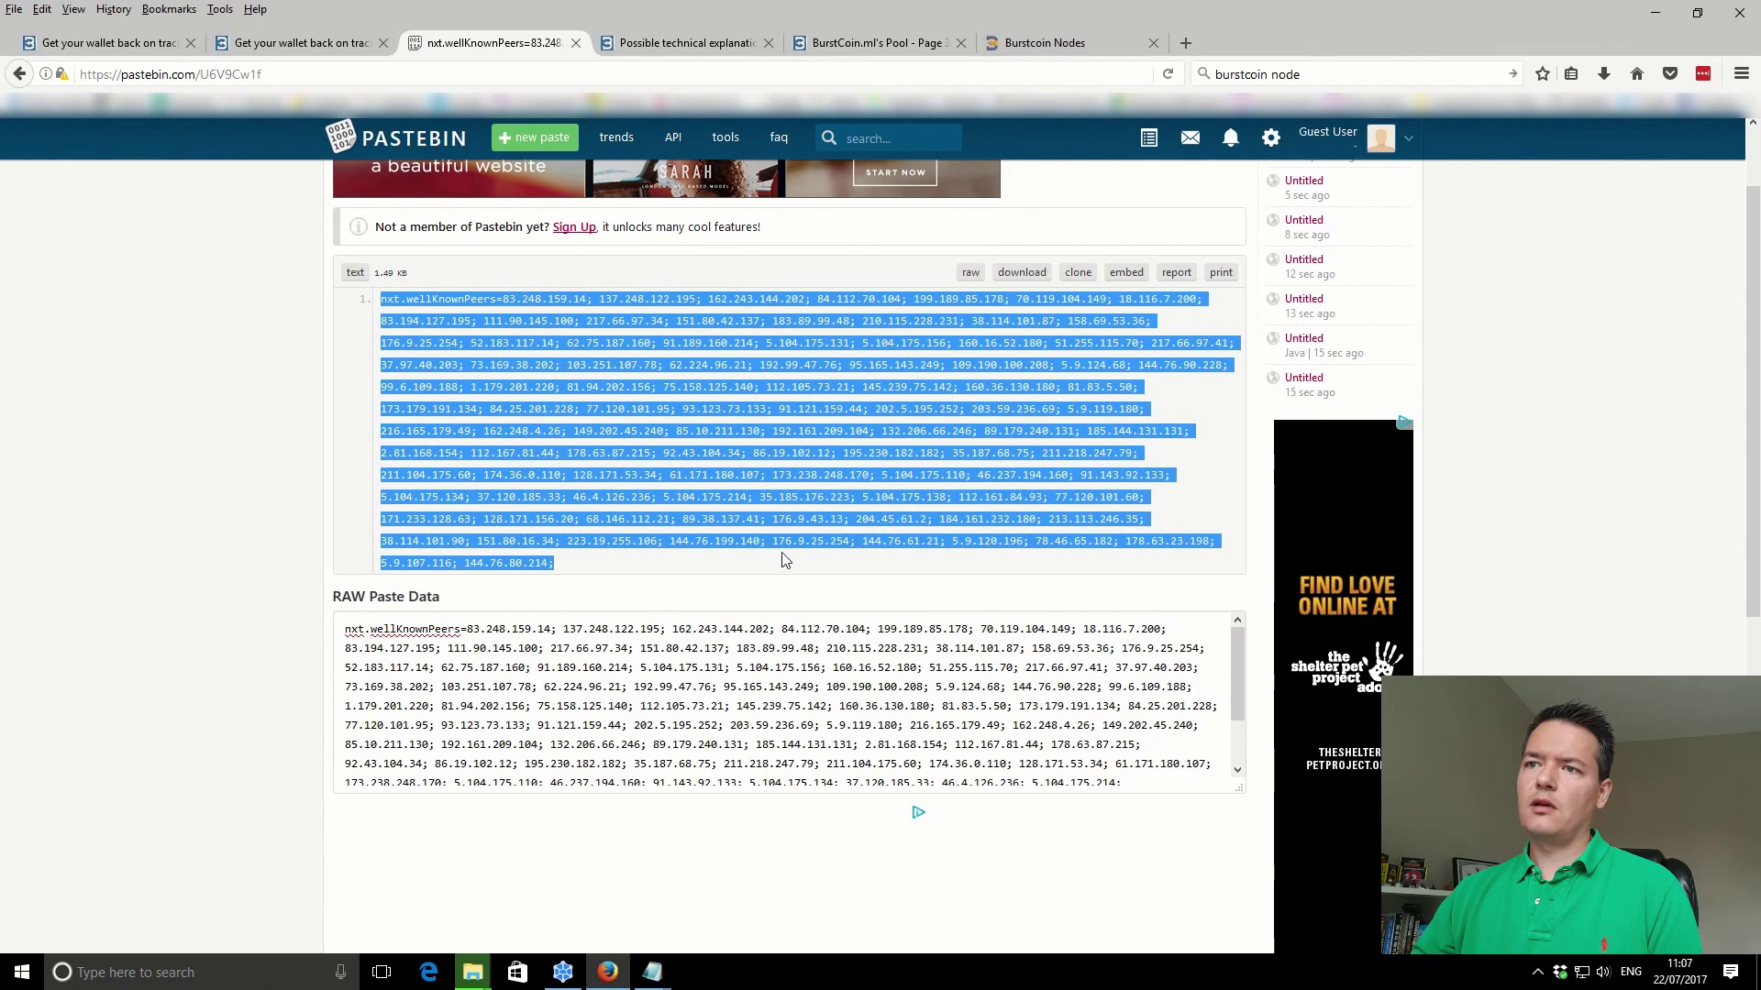
click(652, 972)
click(723, 911)
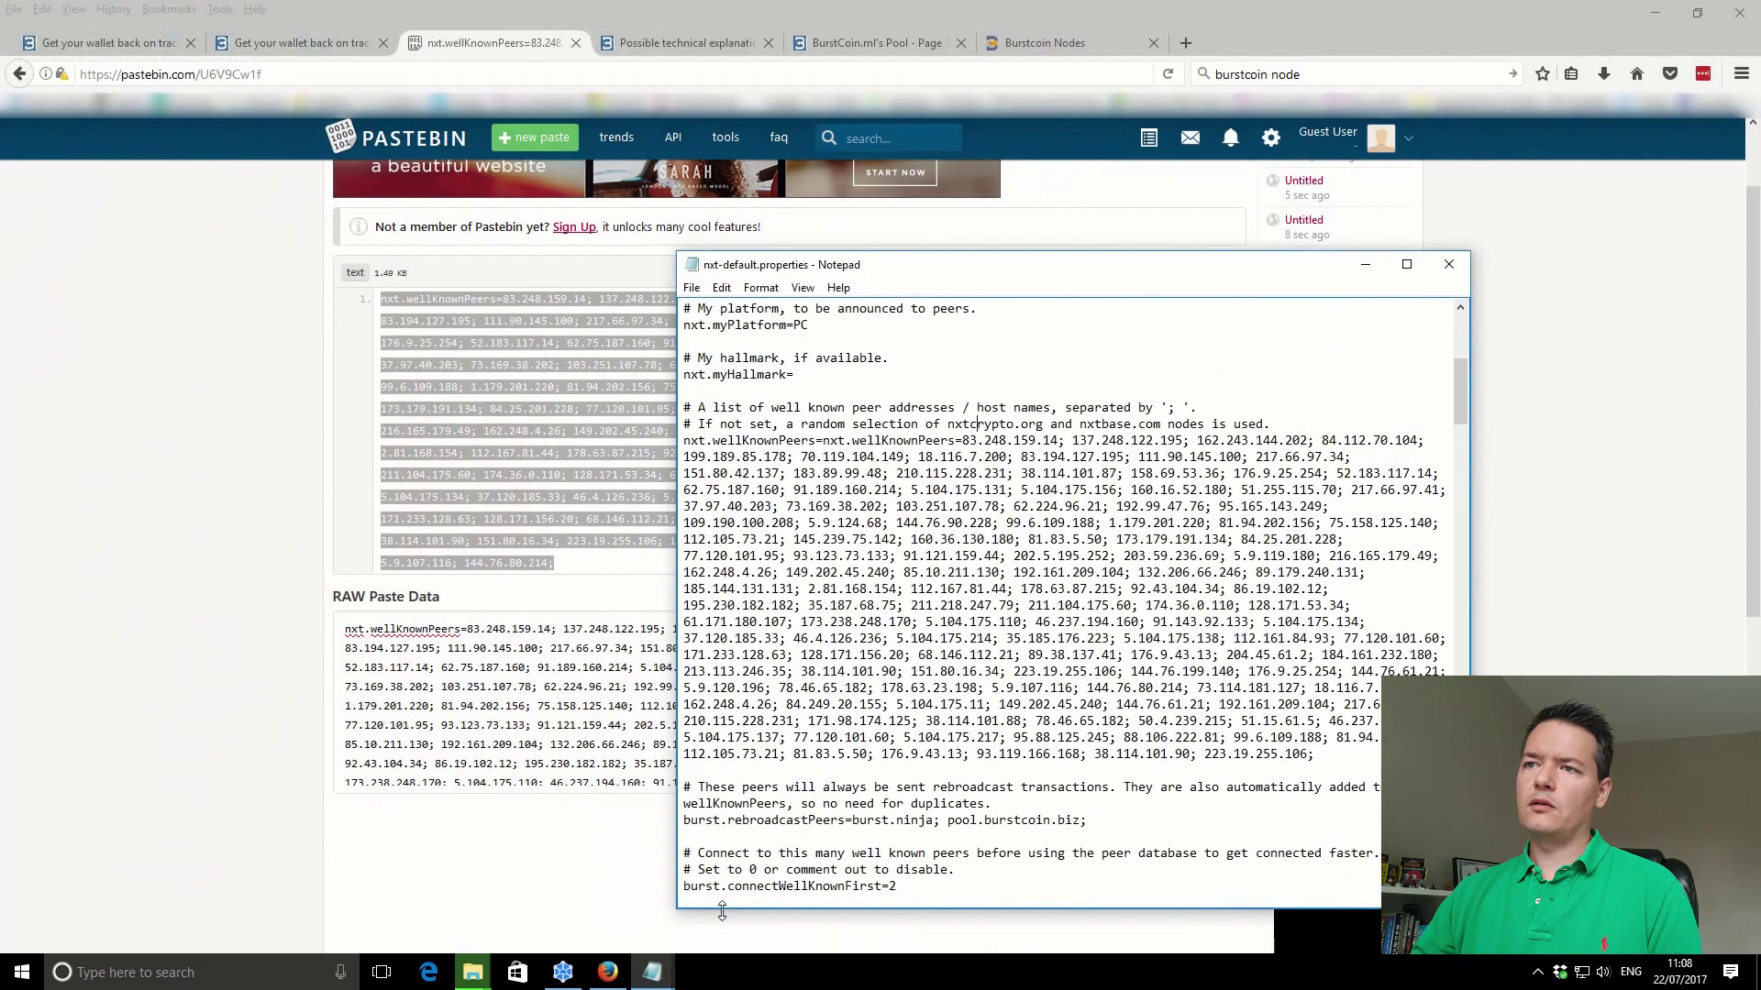
click(794, 441)
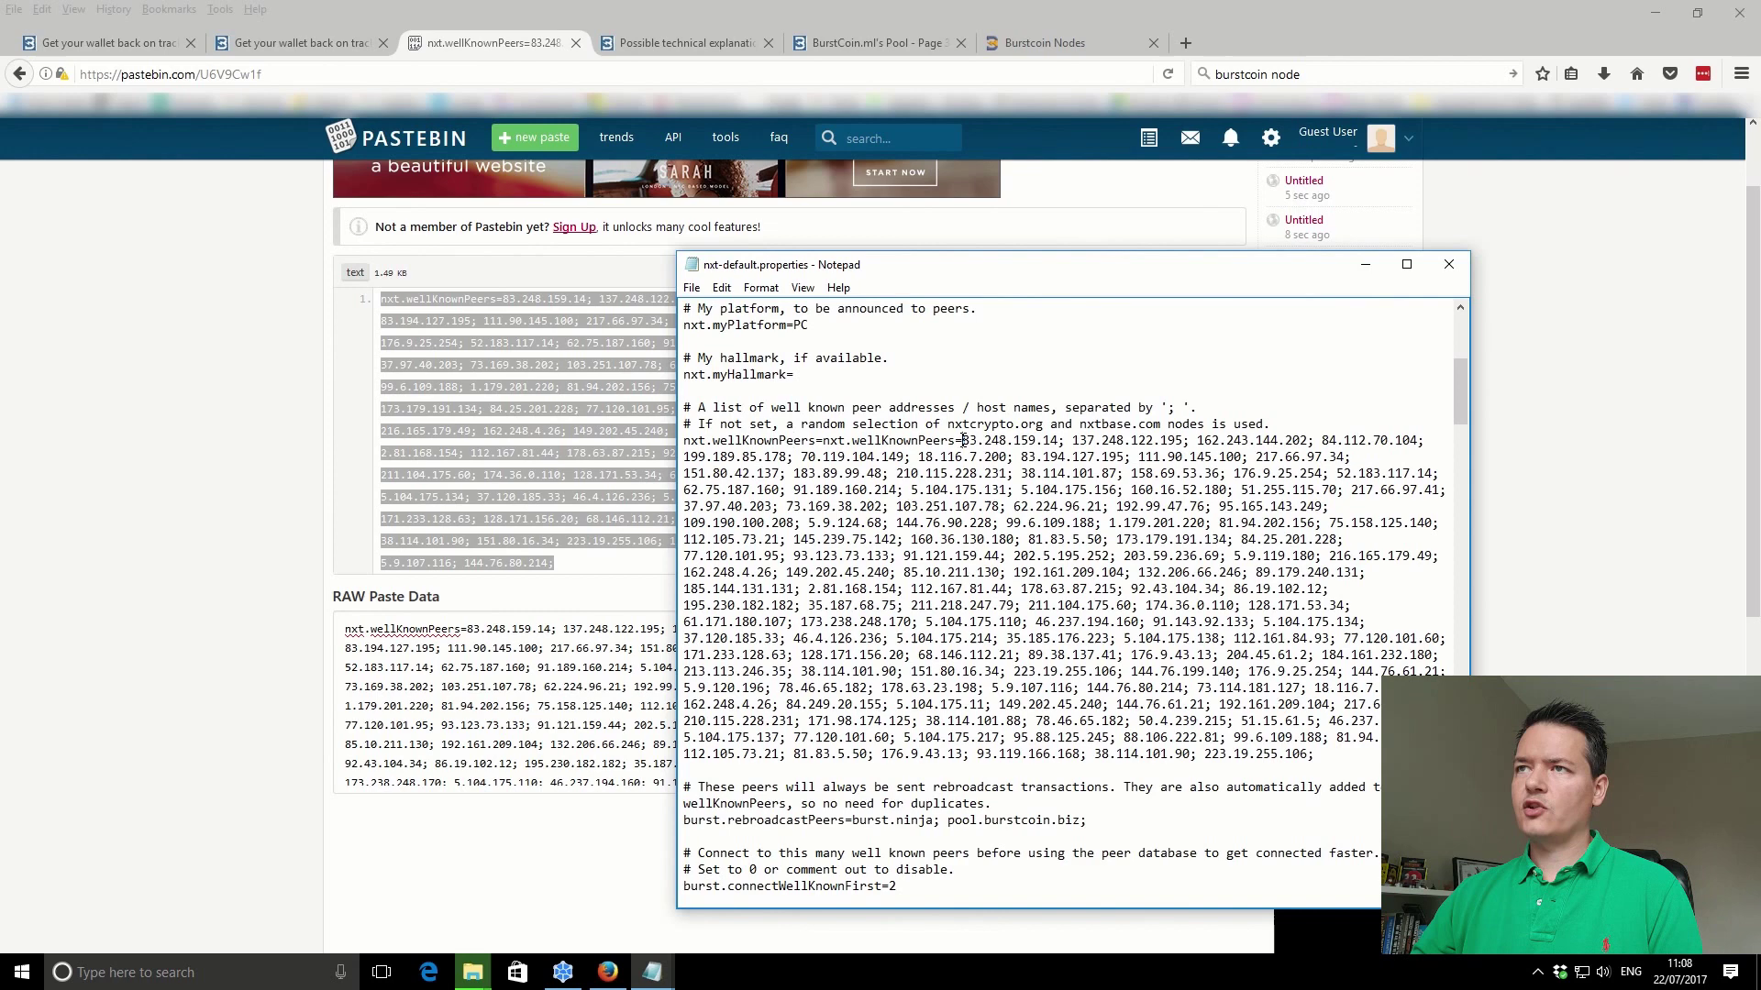
drag(963, 440, 679, 442)
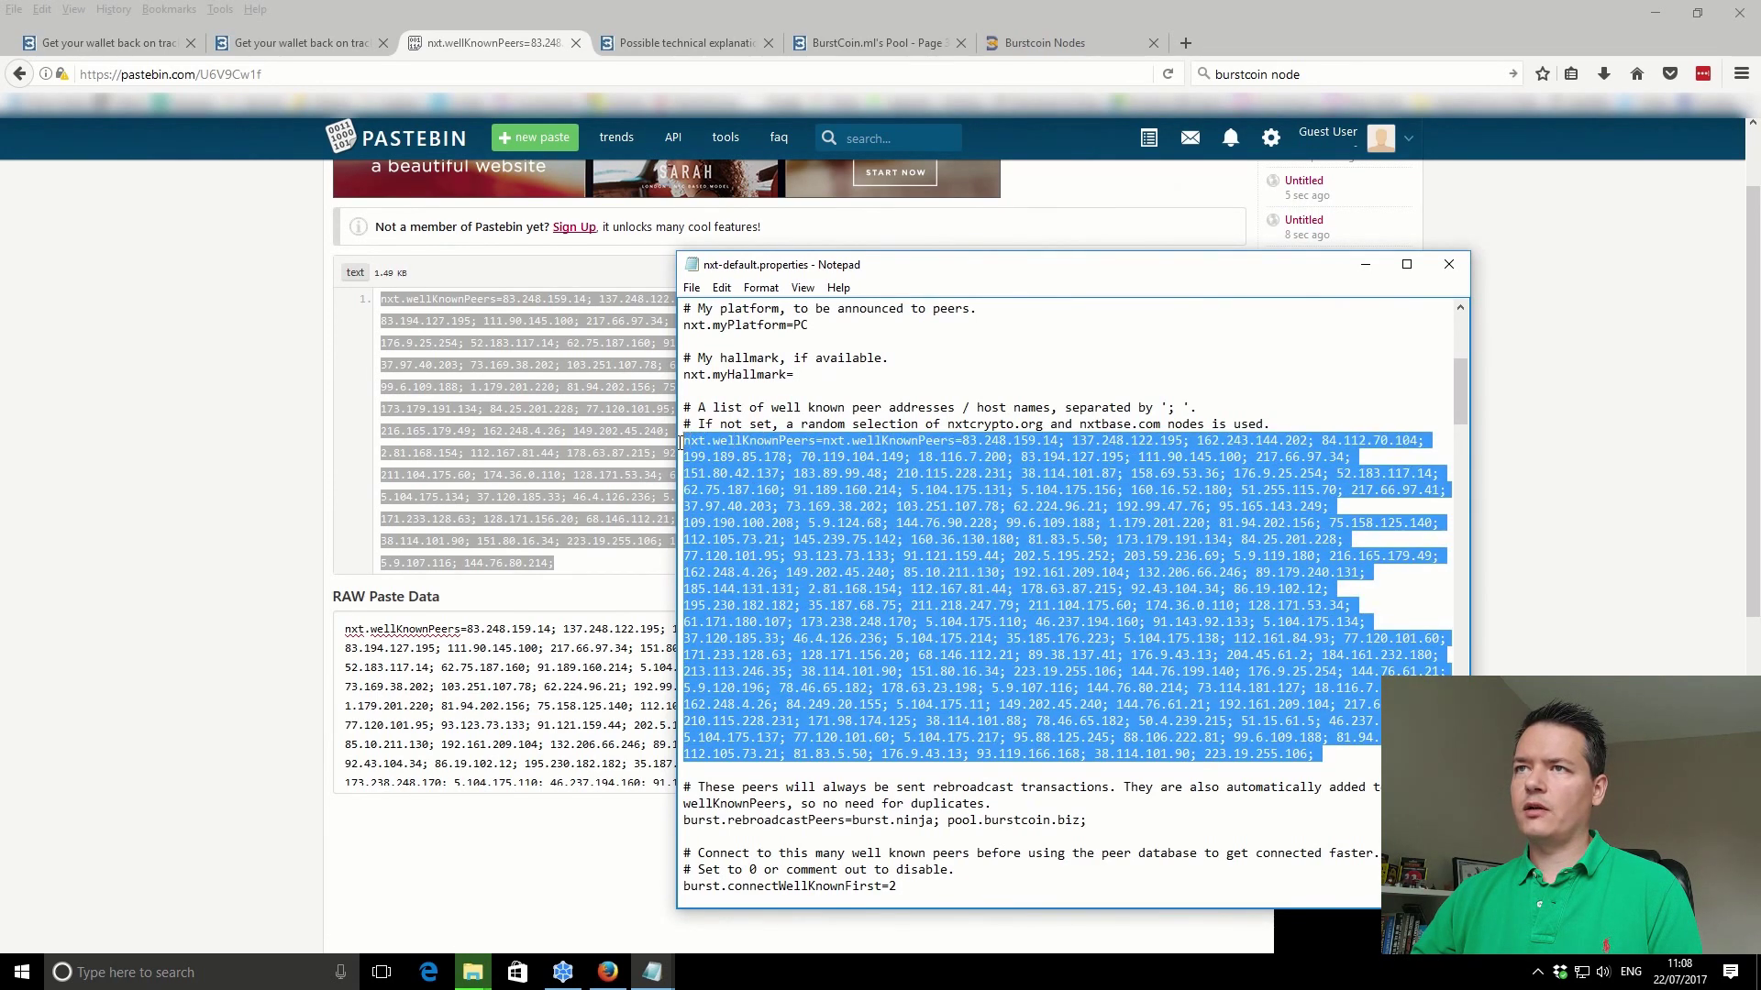
click(356, 449)
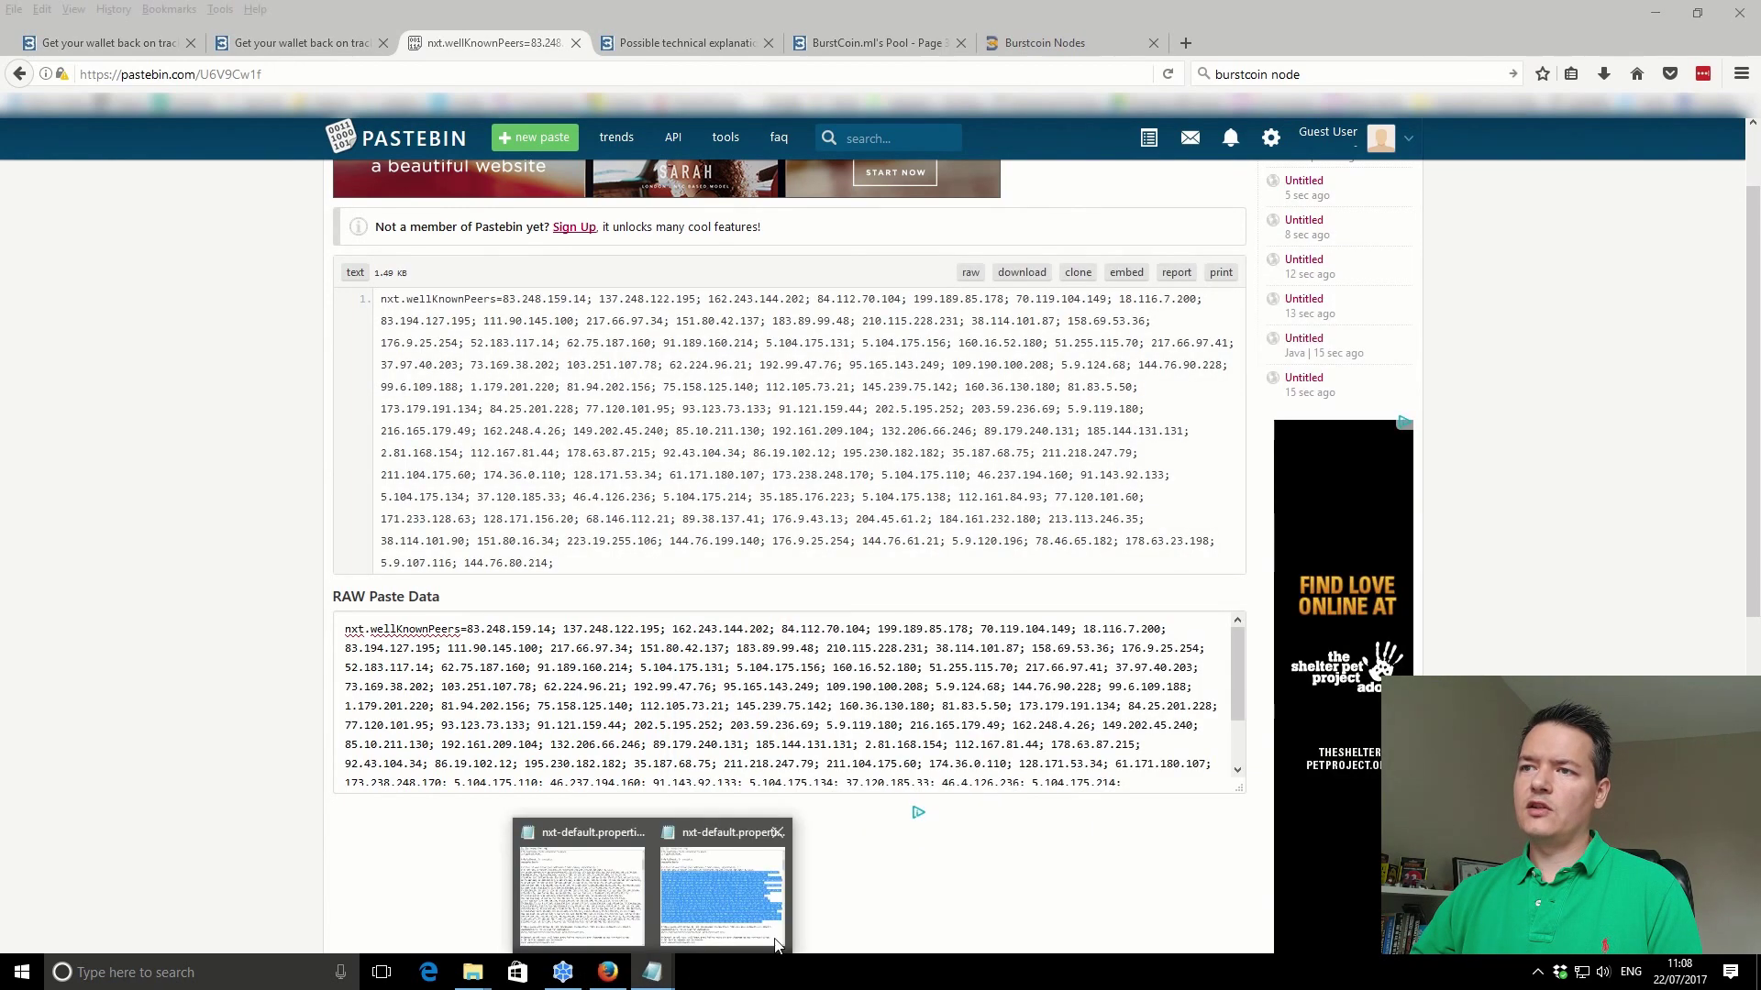
click(763, 924)
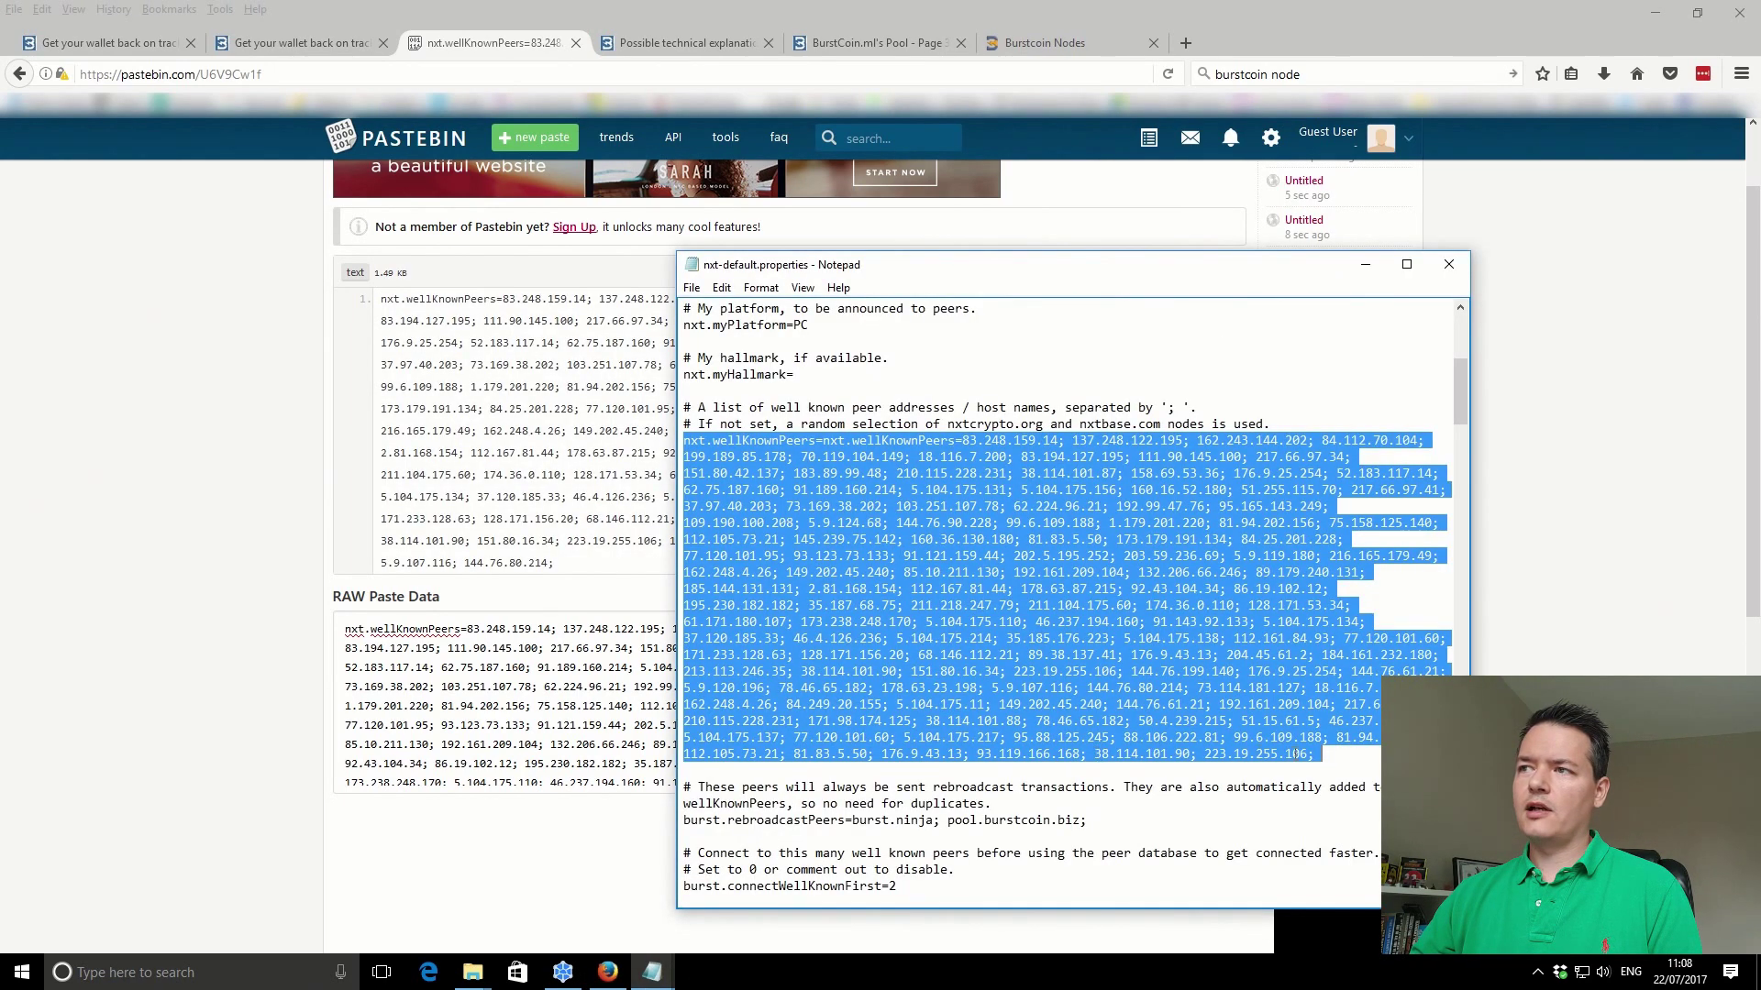
click(1353, 755)
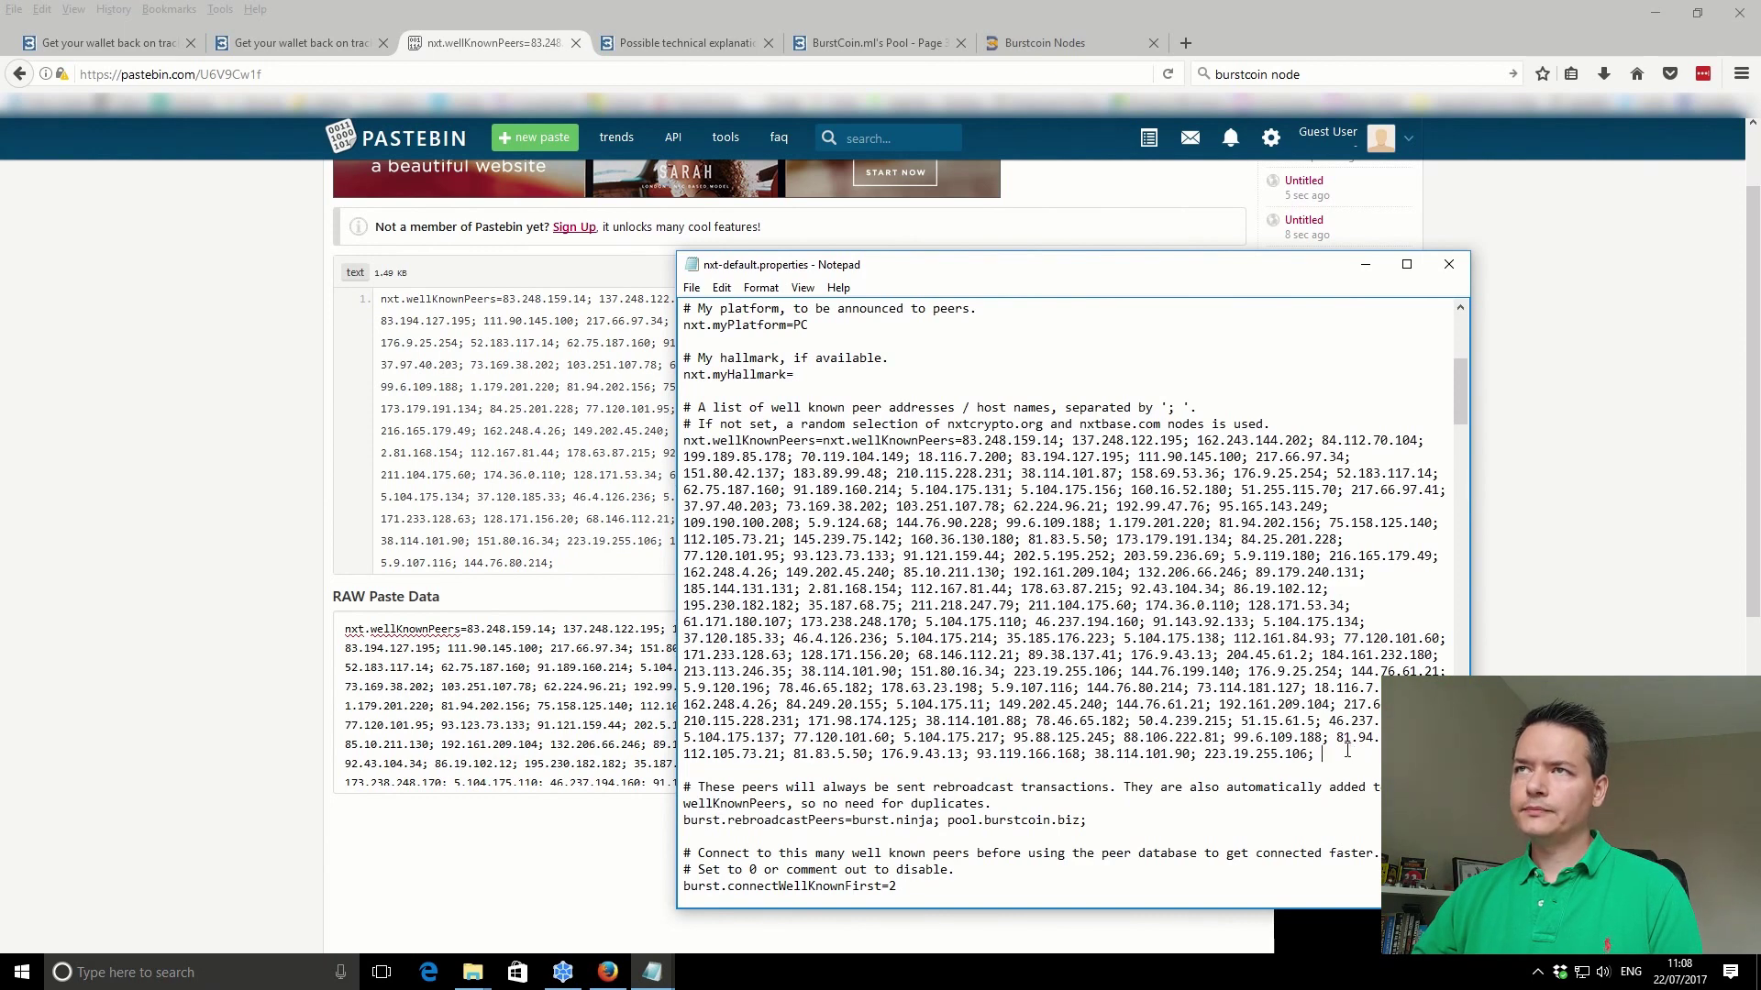
- Close nxt-default.properties and go up from conf to the burstcoin-1.2.8 folder
click(1478, 275)
click(652, 972)
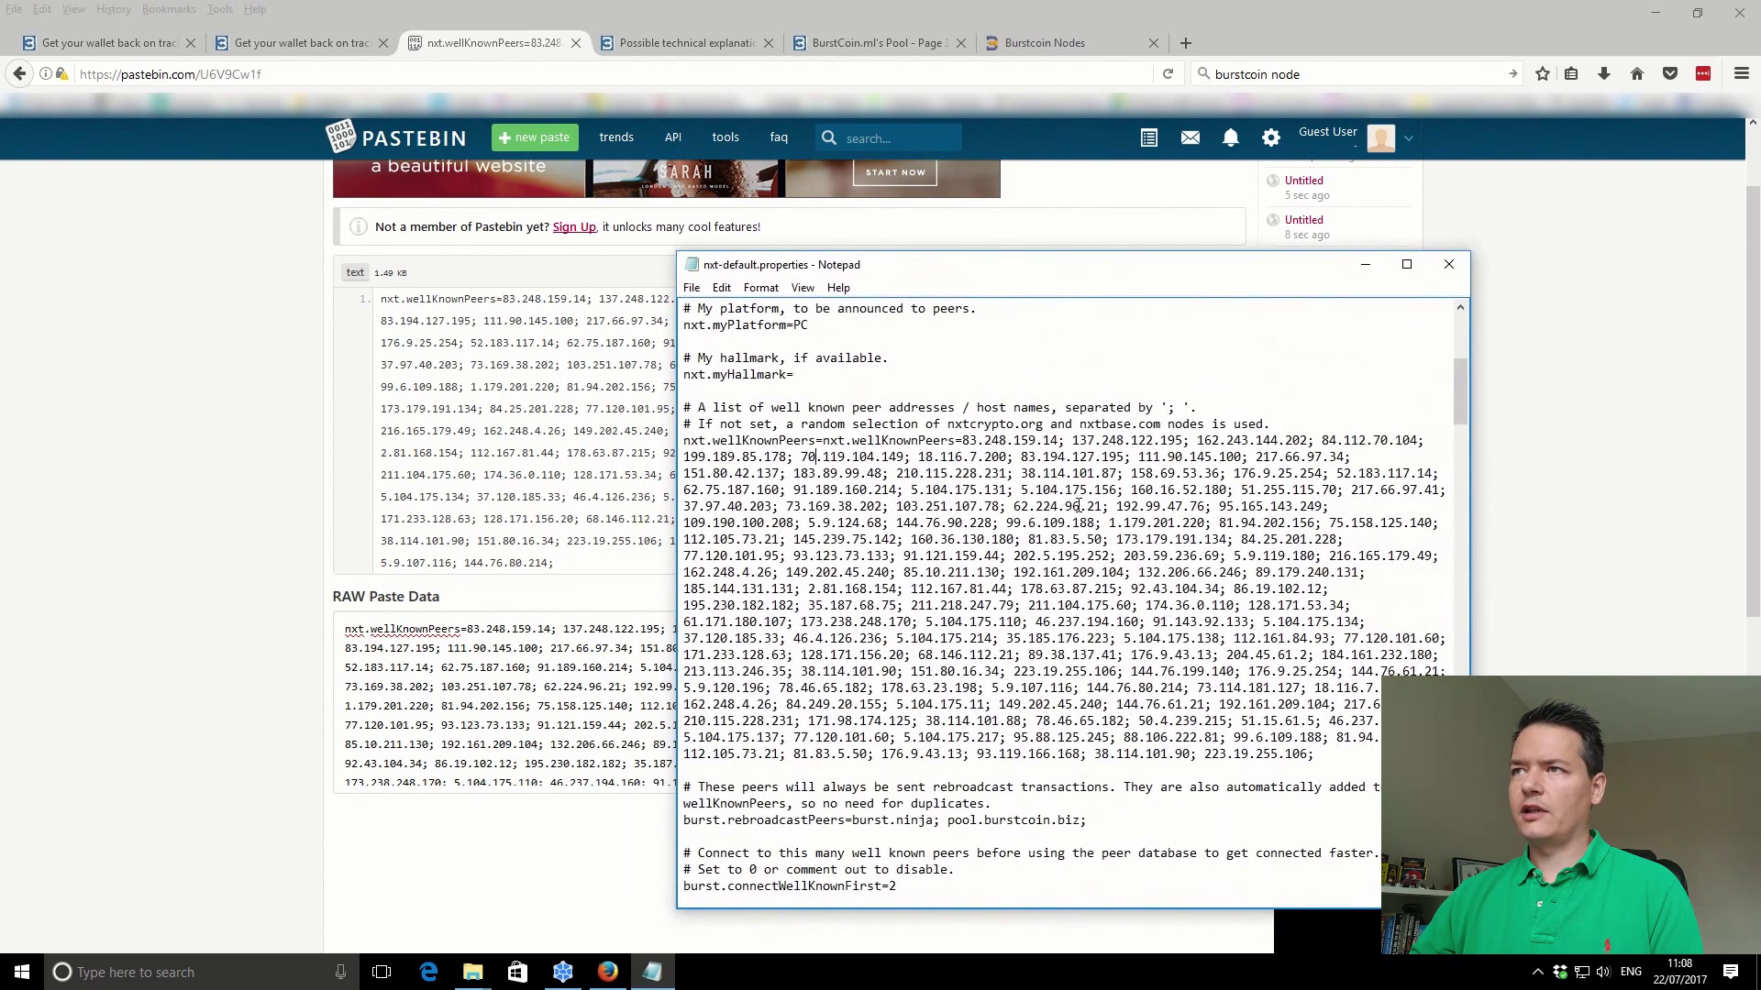
click(1449, 264)
mouse_move(469, 980)
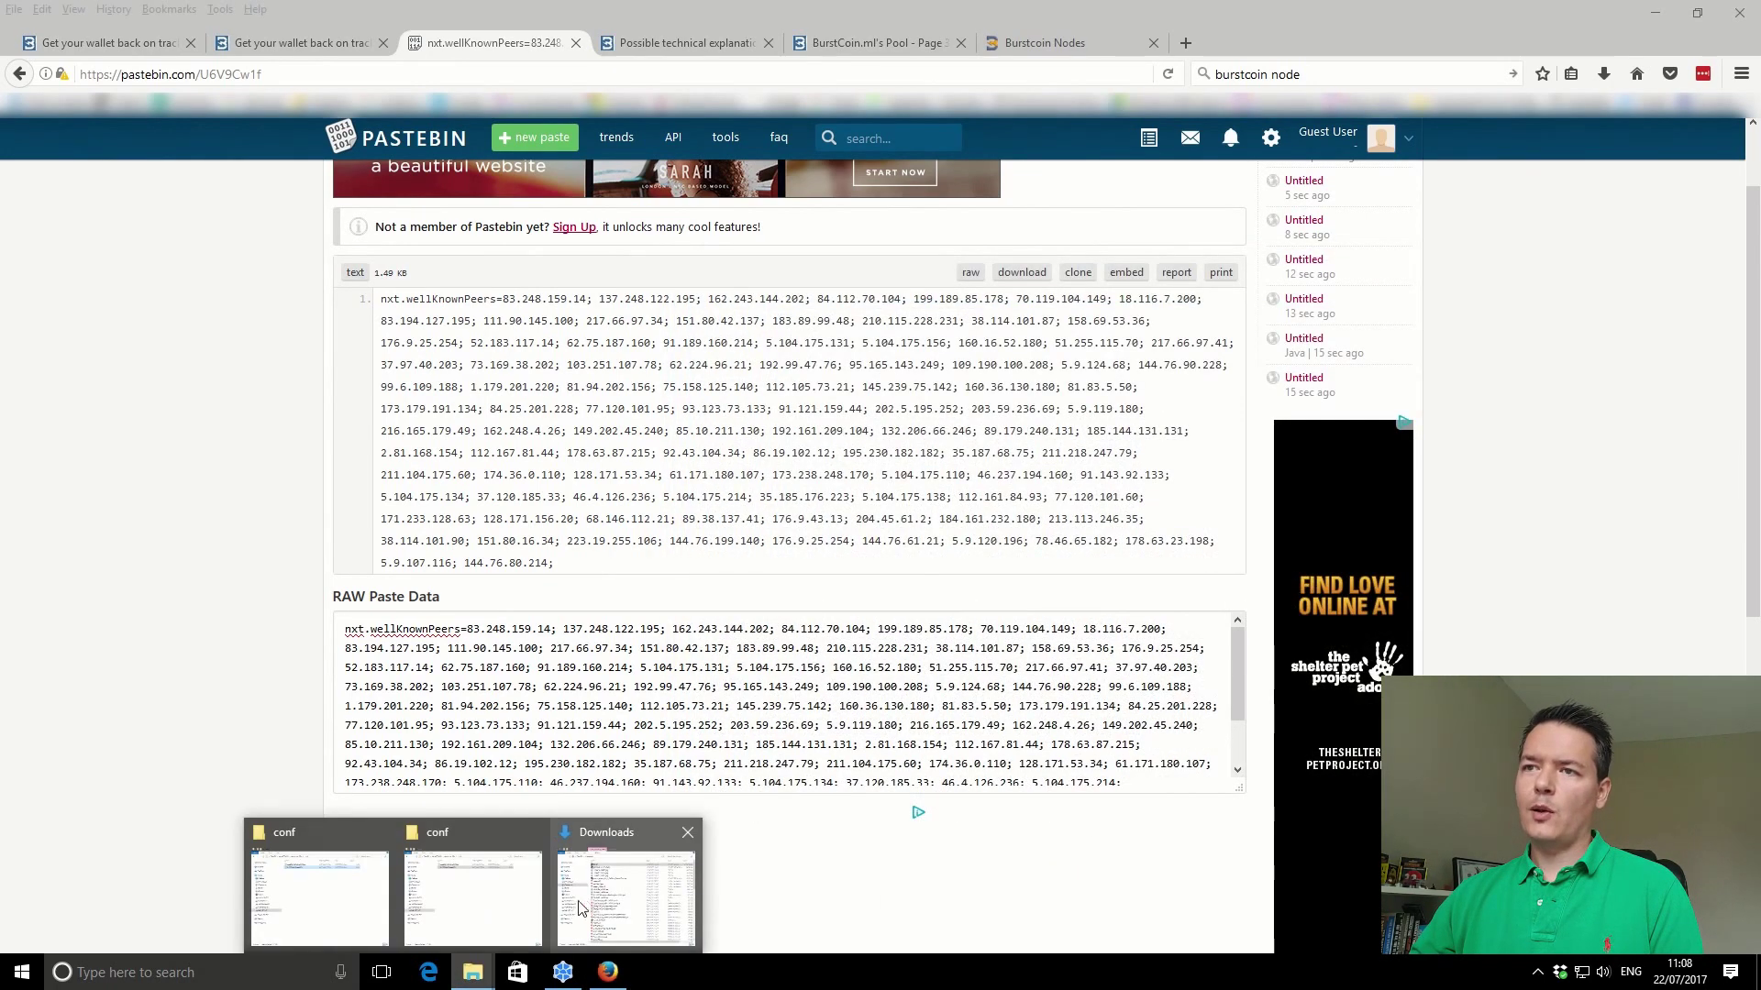
click(503, 908)
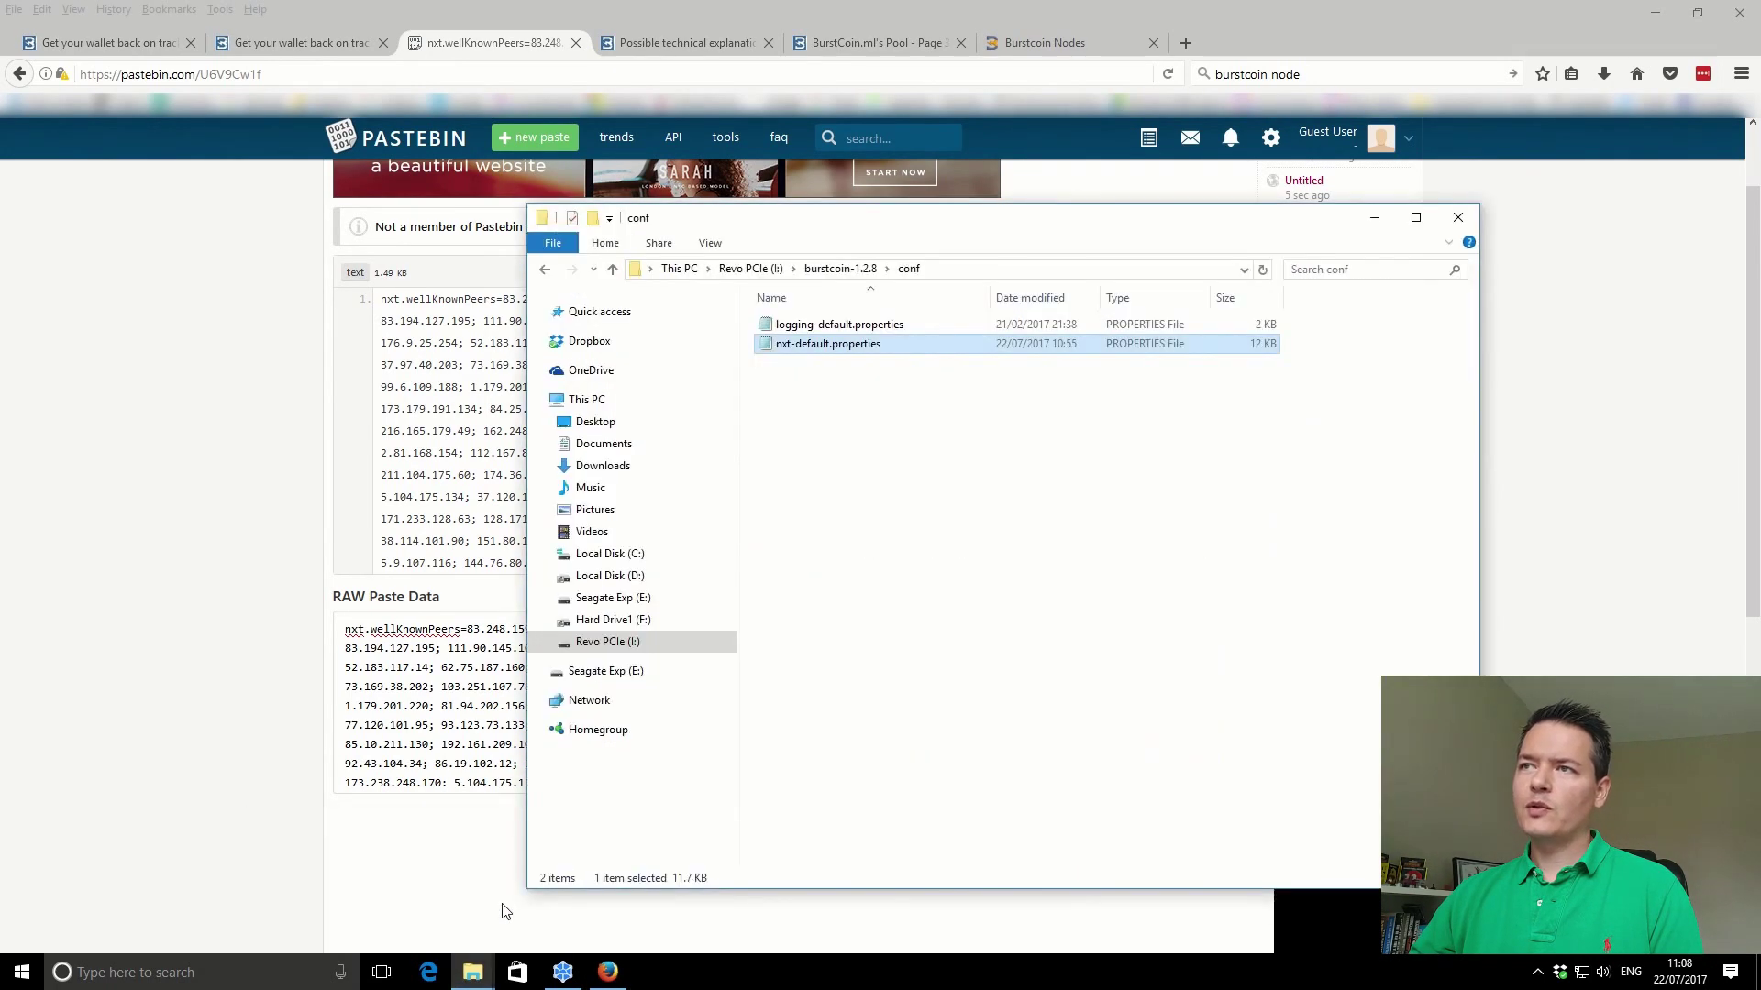
click(613, 269)
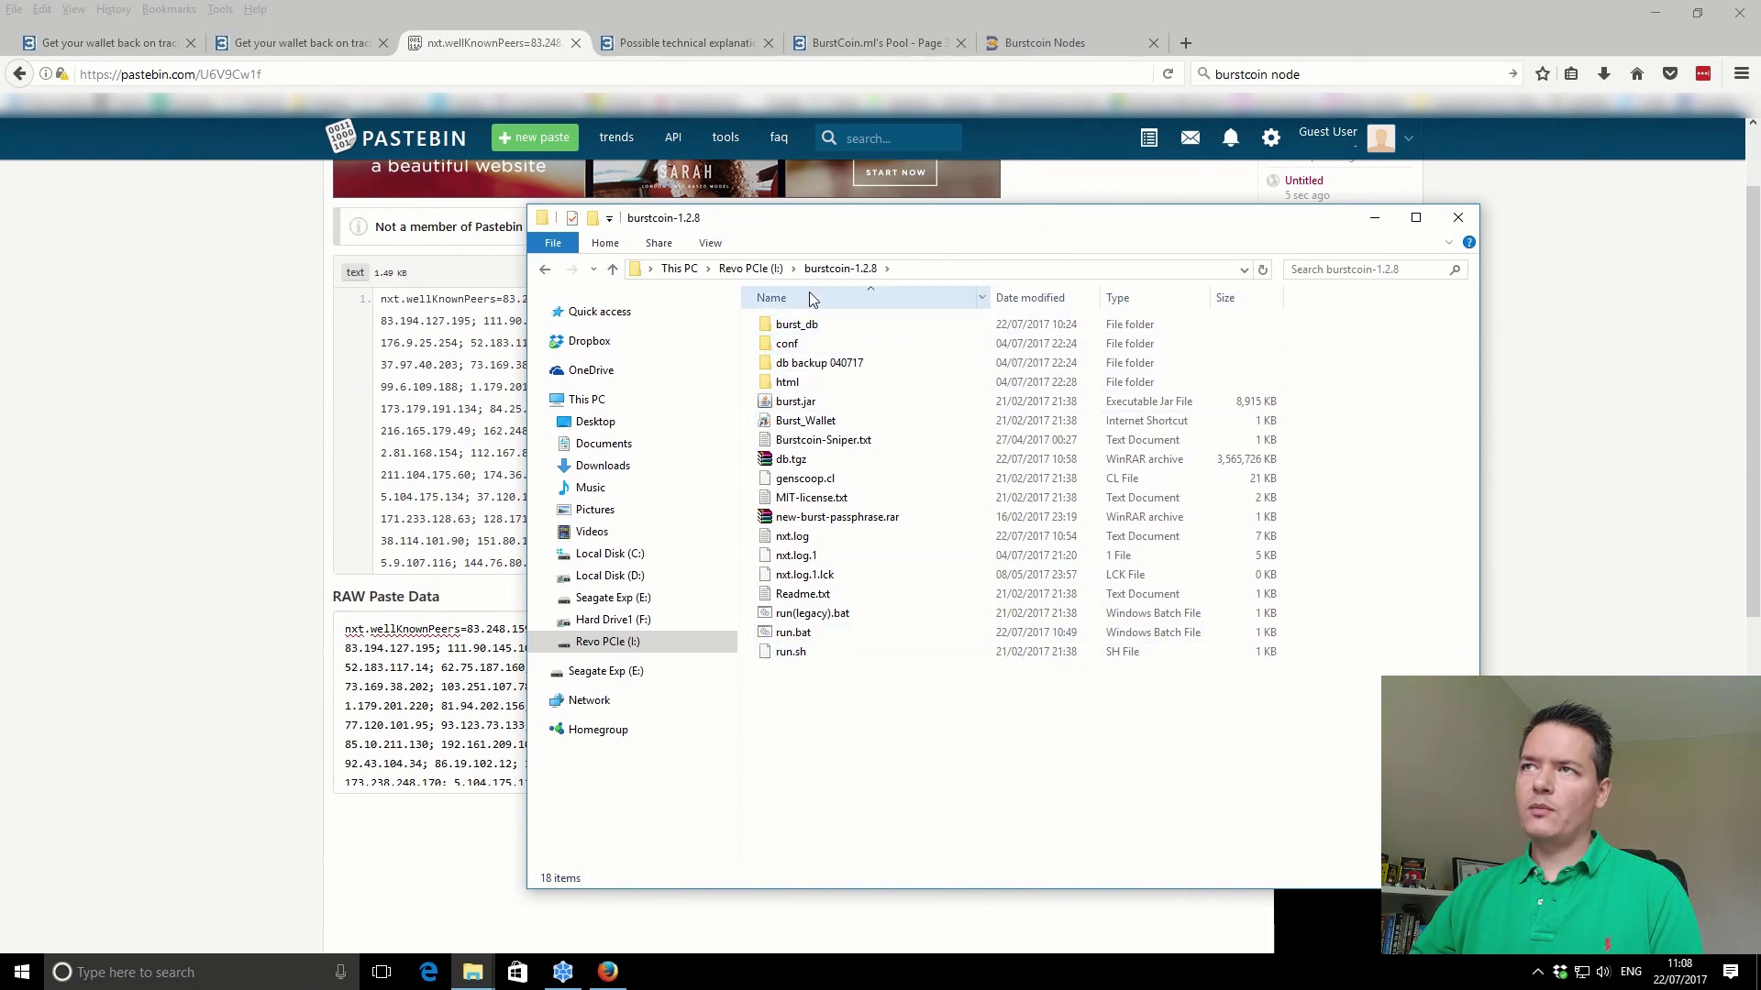
- Open run.bat in Notepad with the Edit command
click(796, 638)
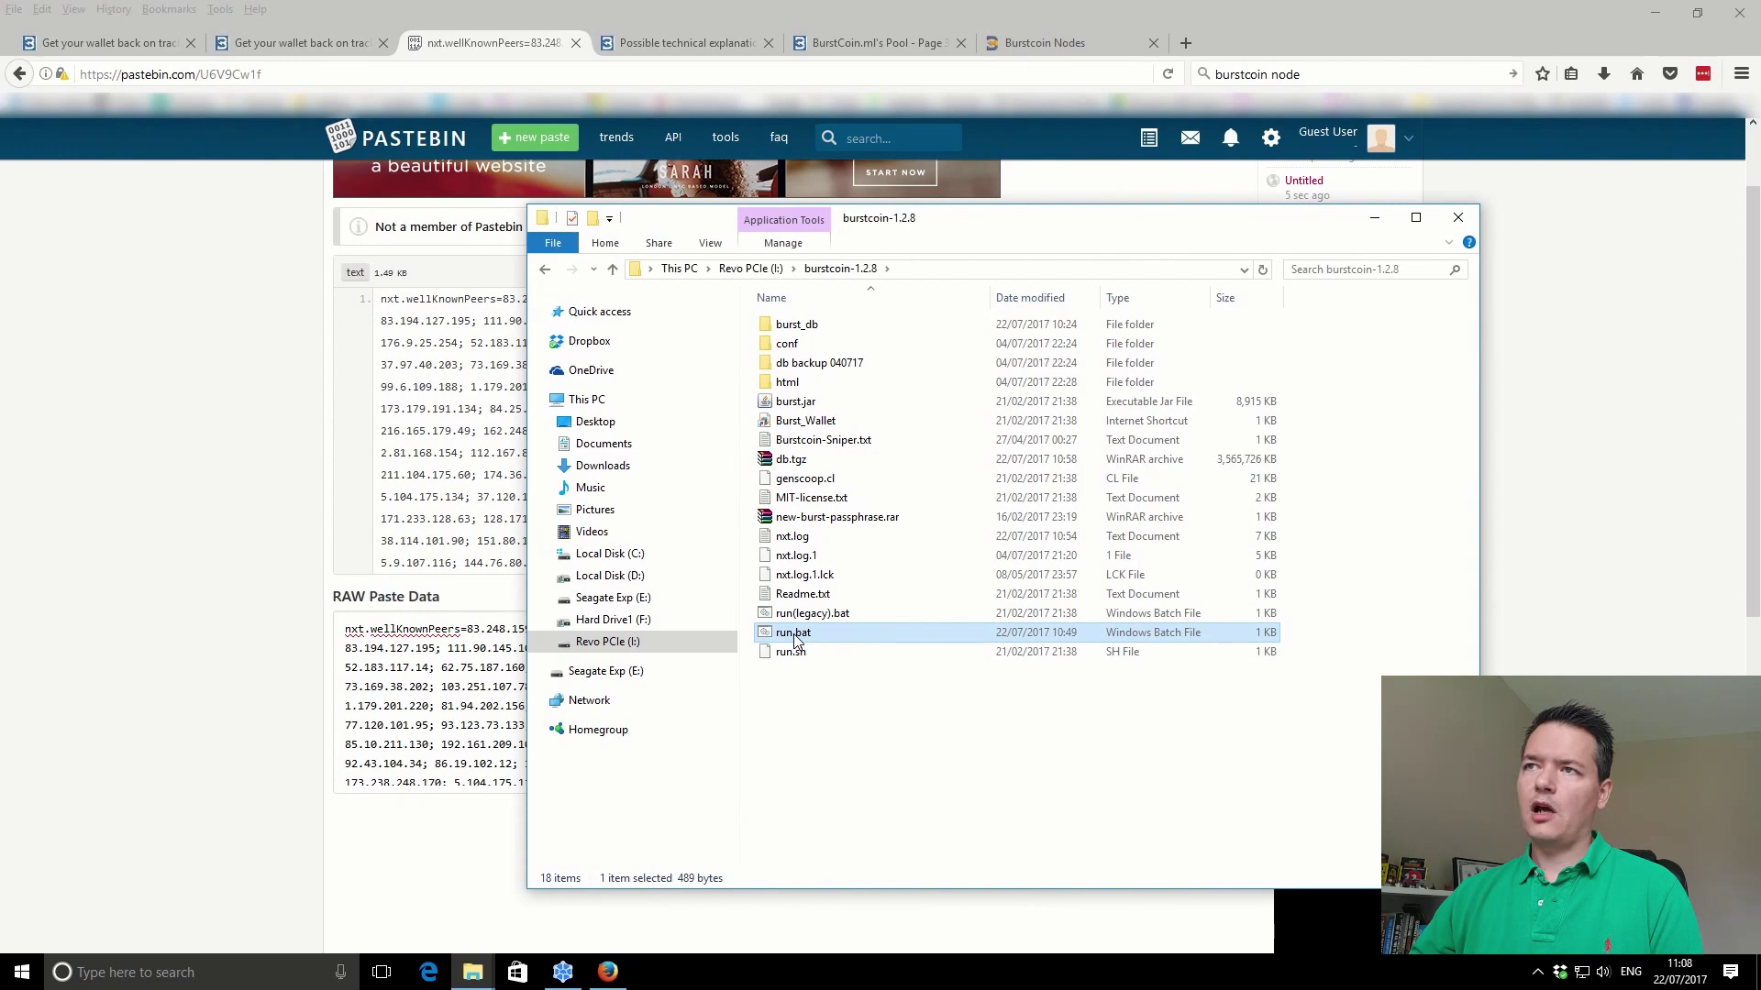
right_click(794, 636)
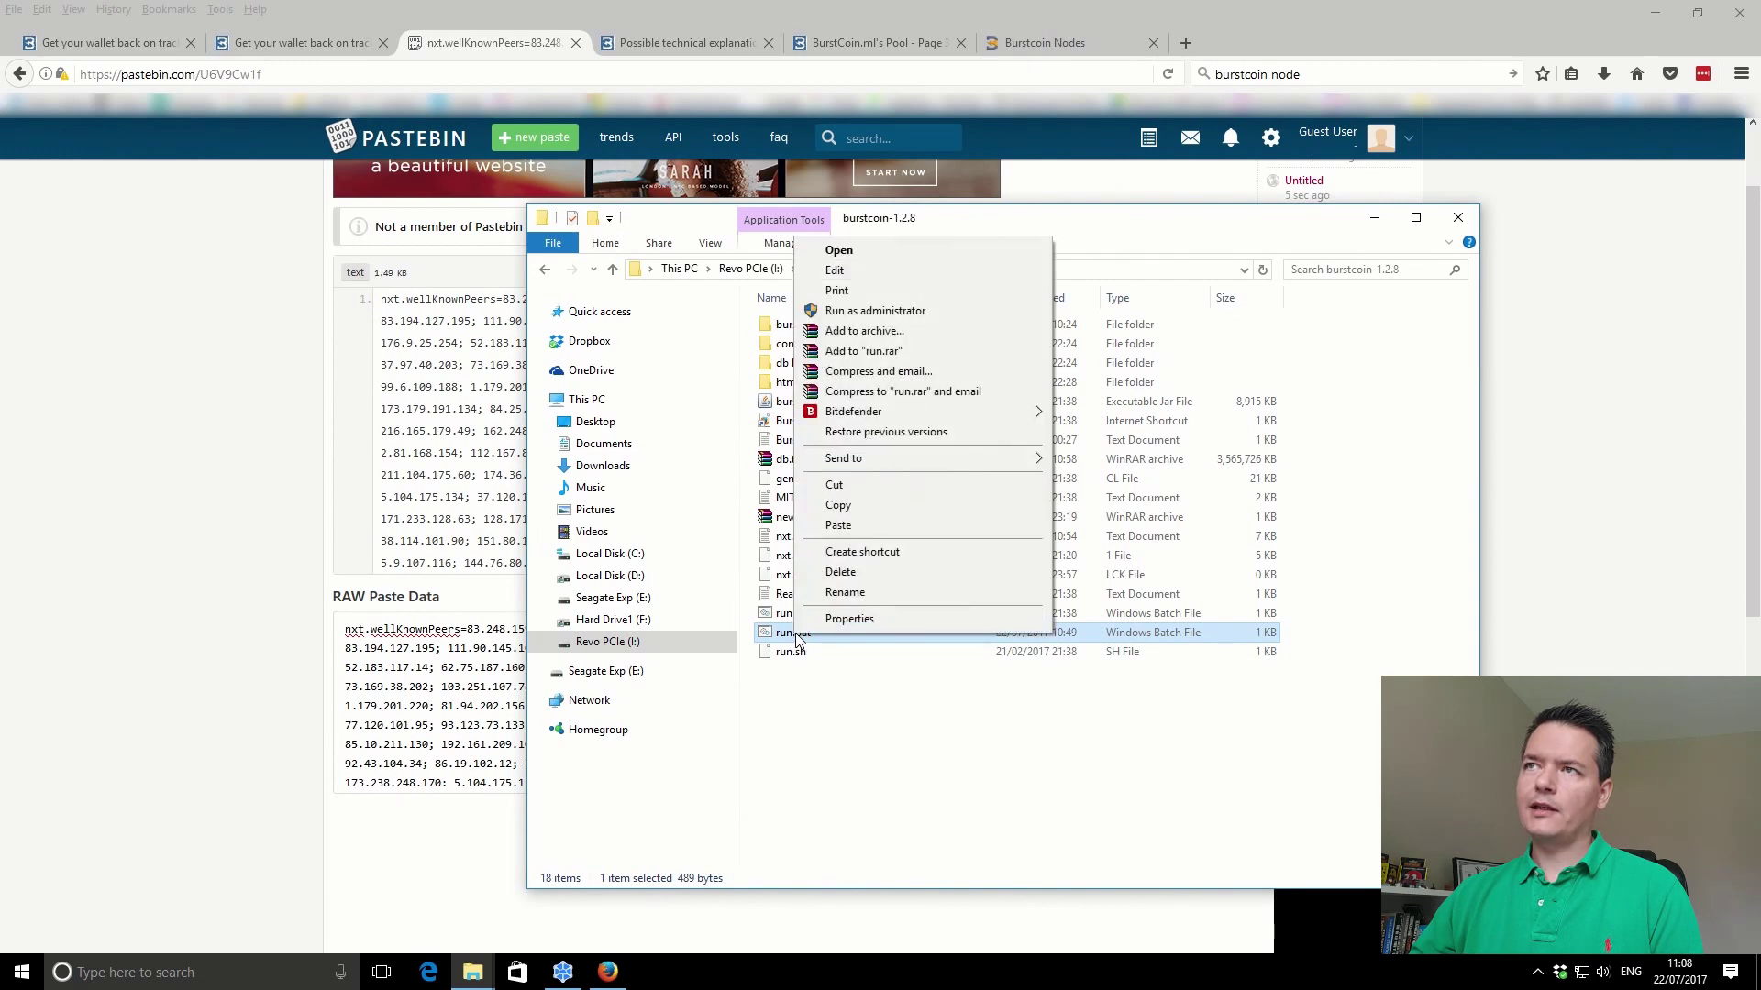
click(836, 271)
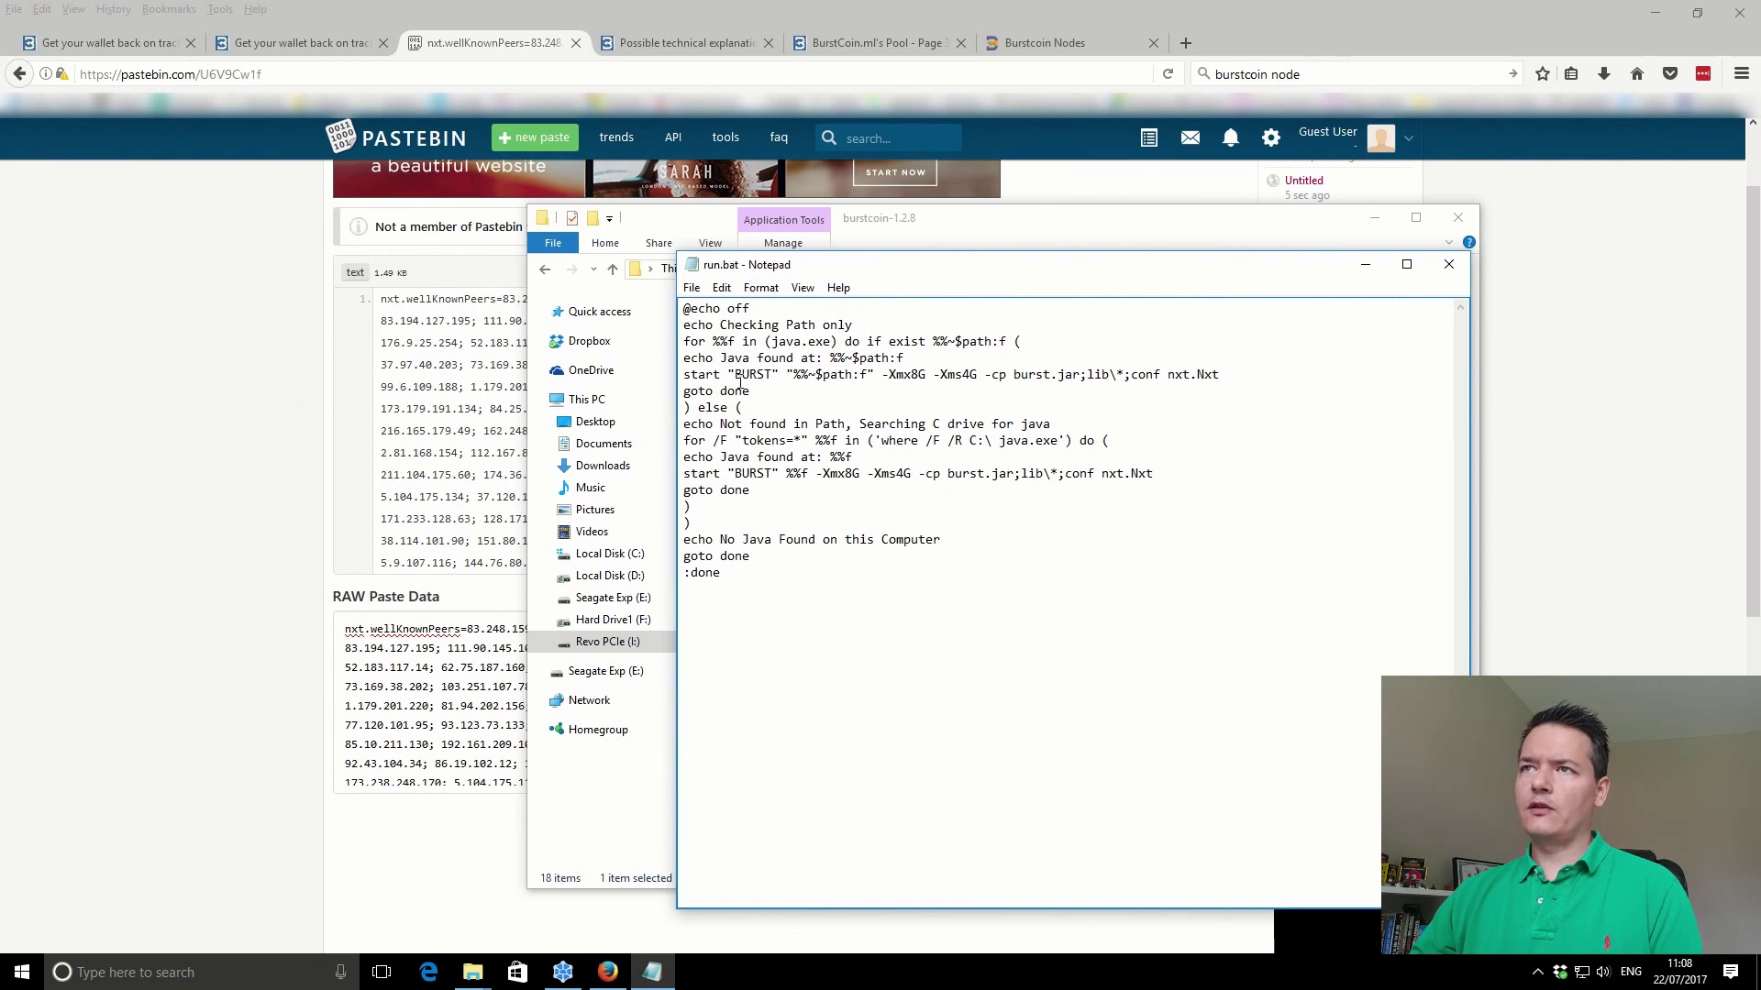
- Highlight the -Xmx8G and -Xms4G memory flags on the BURST wallet launch line
drag(689, 377, 1254, 377)
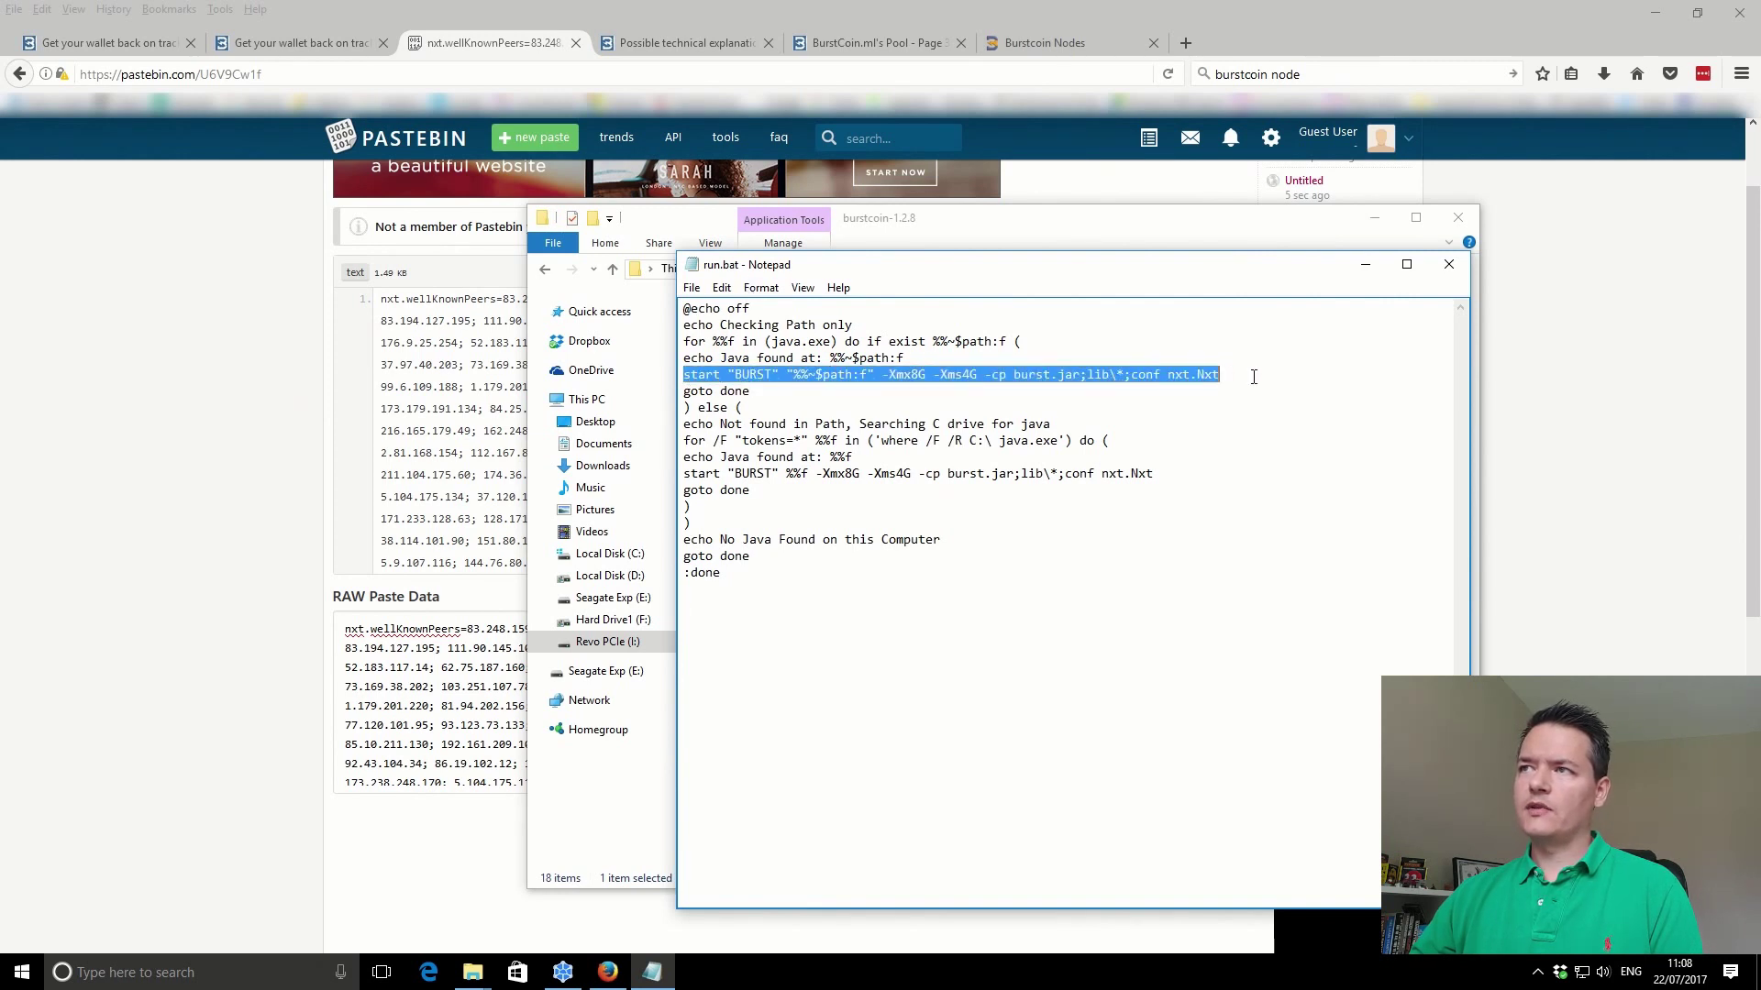
click(1199, 418)
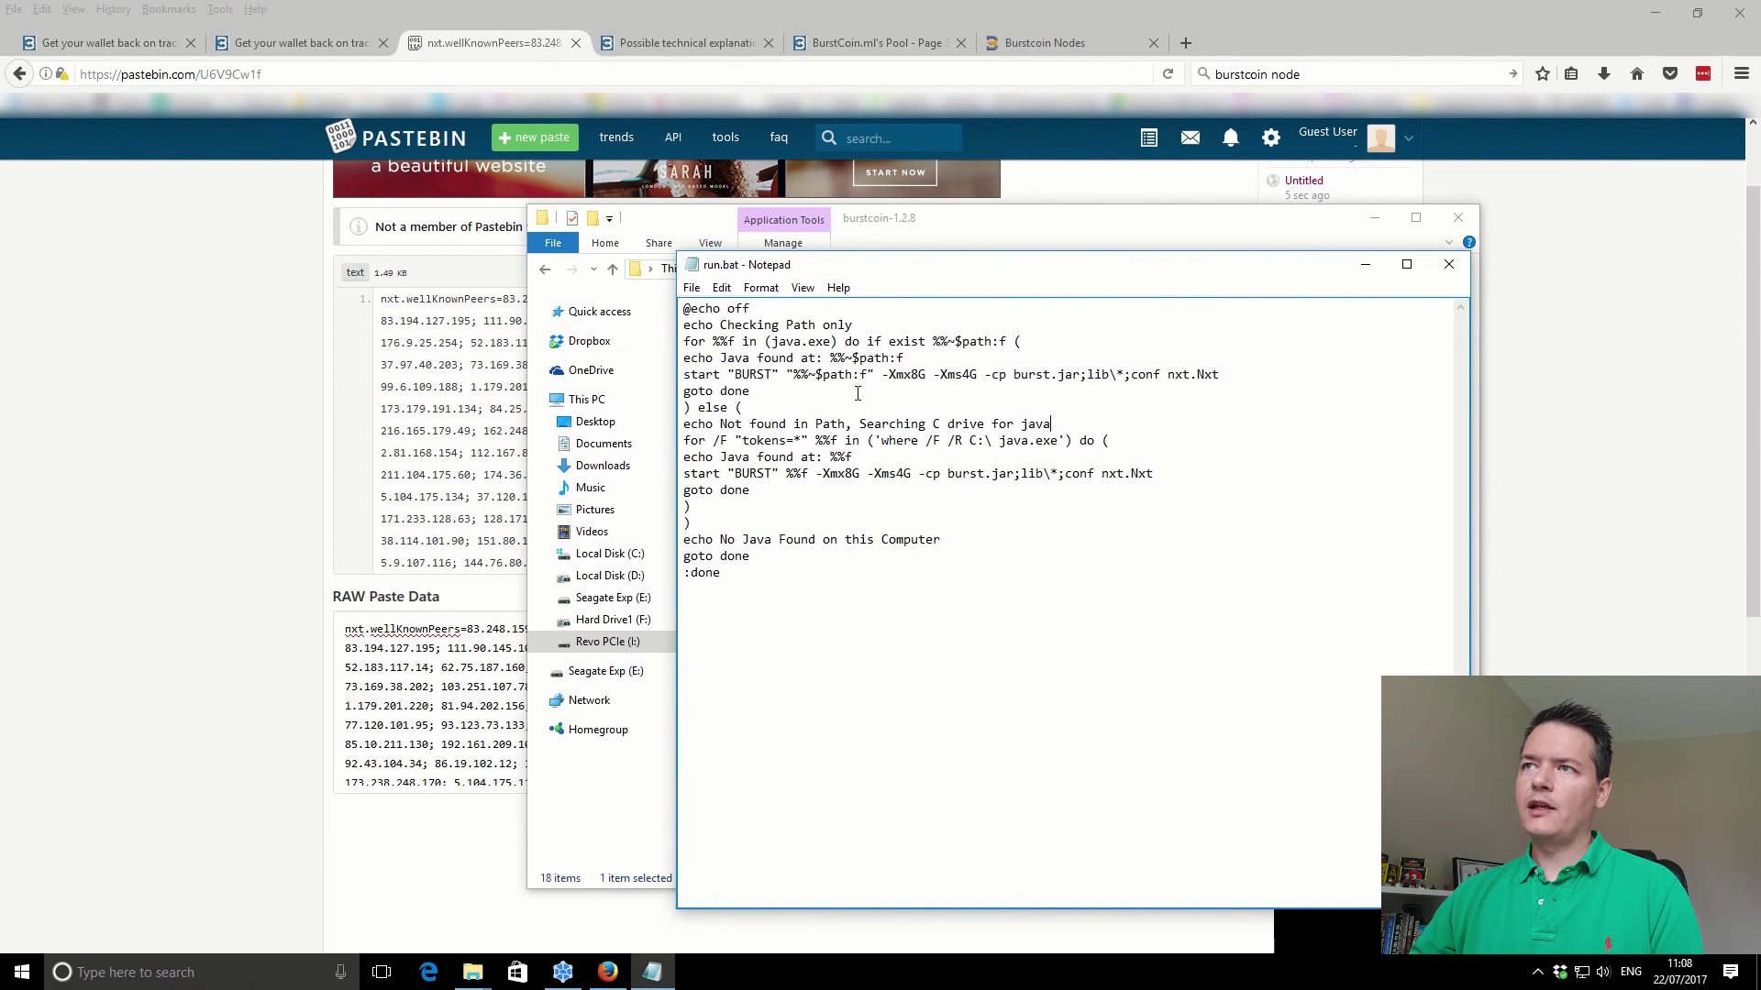
drag(884, 377, 979, 377)
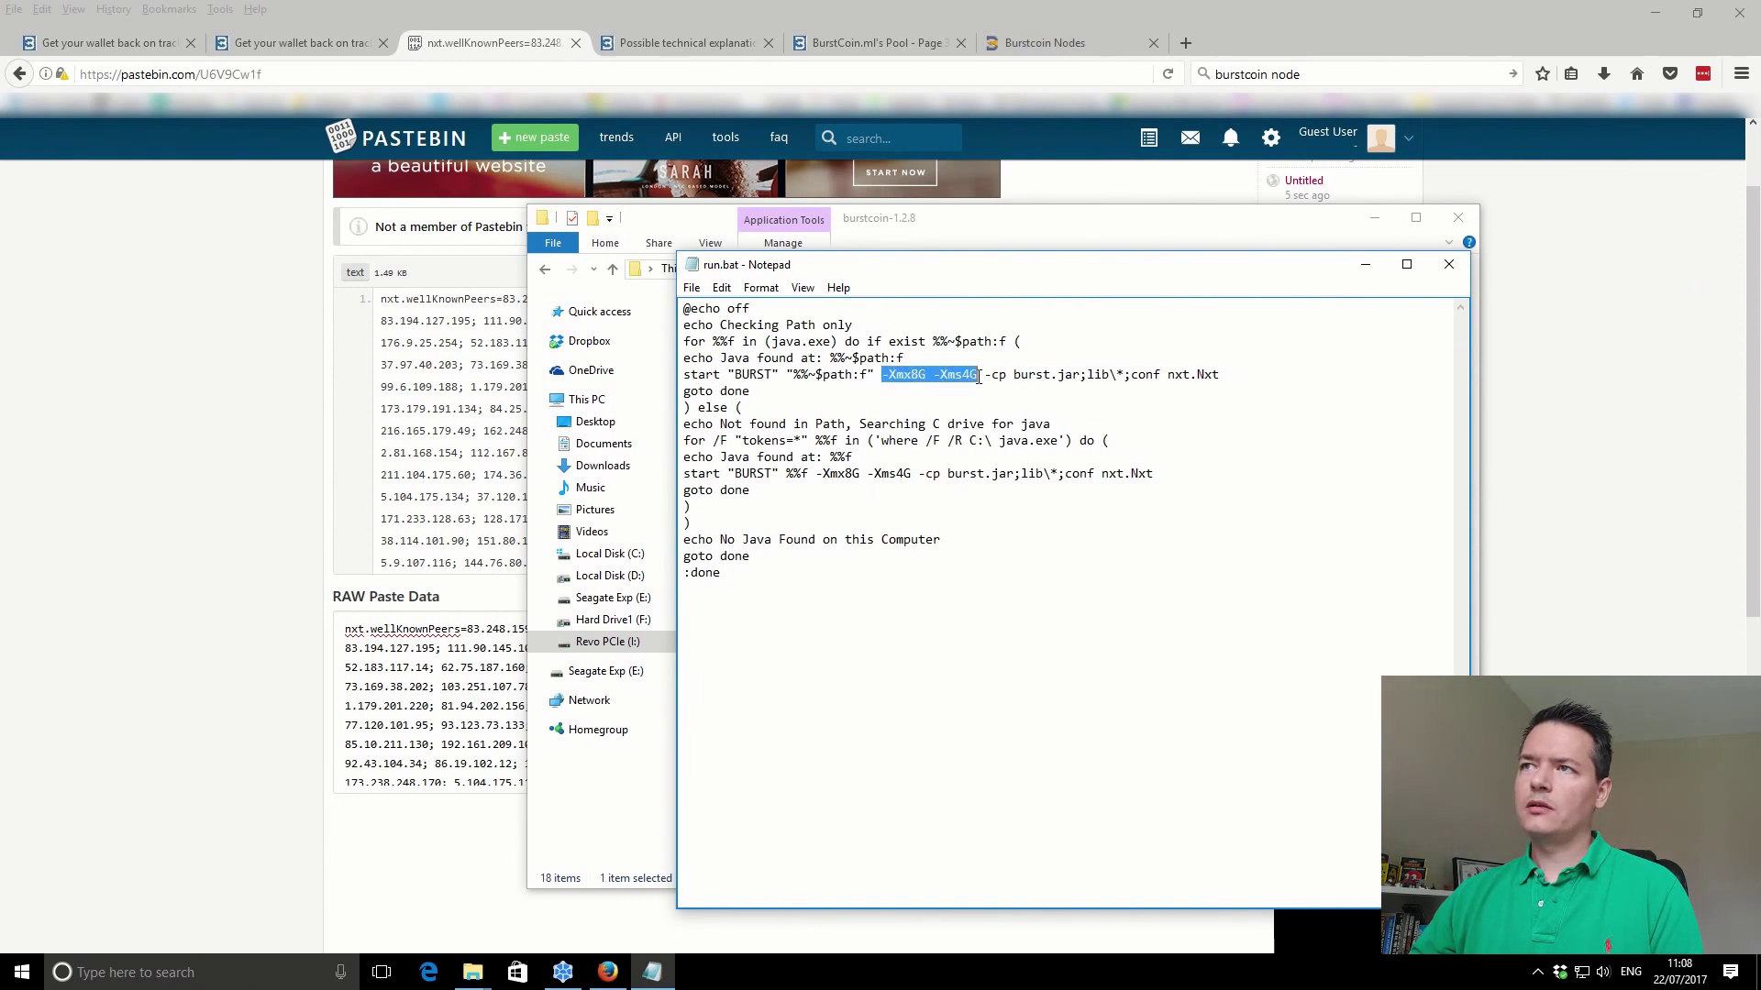
click(904, 393)
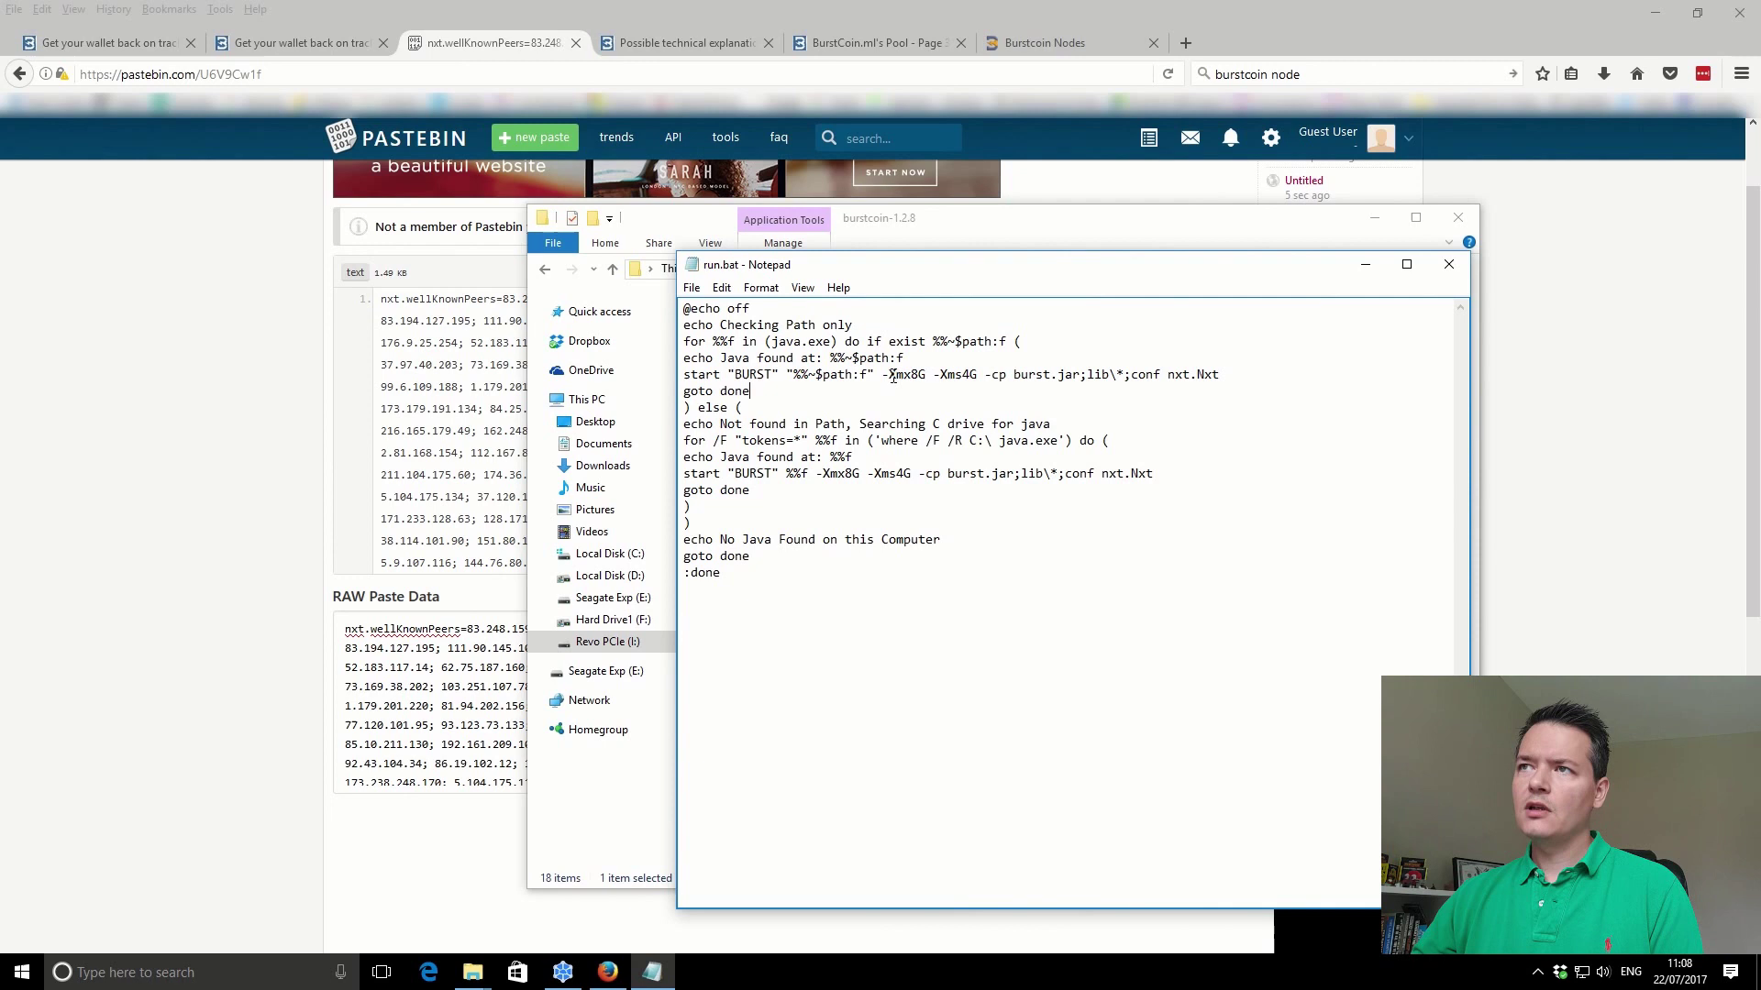
drag(883, 374, 926, 372)
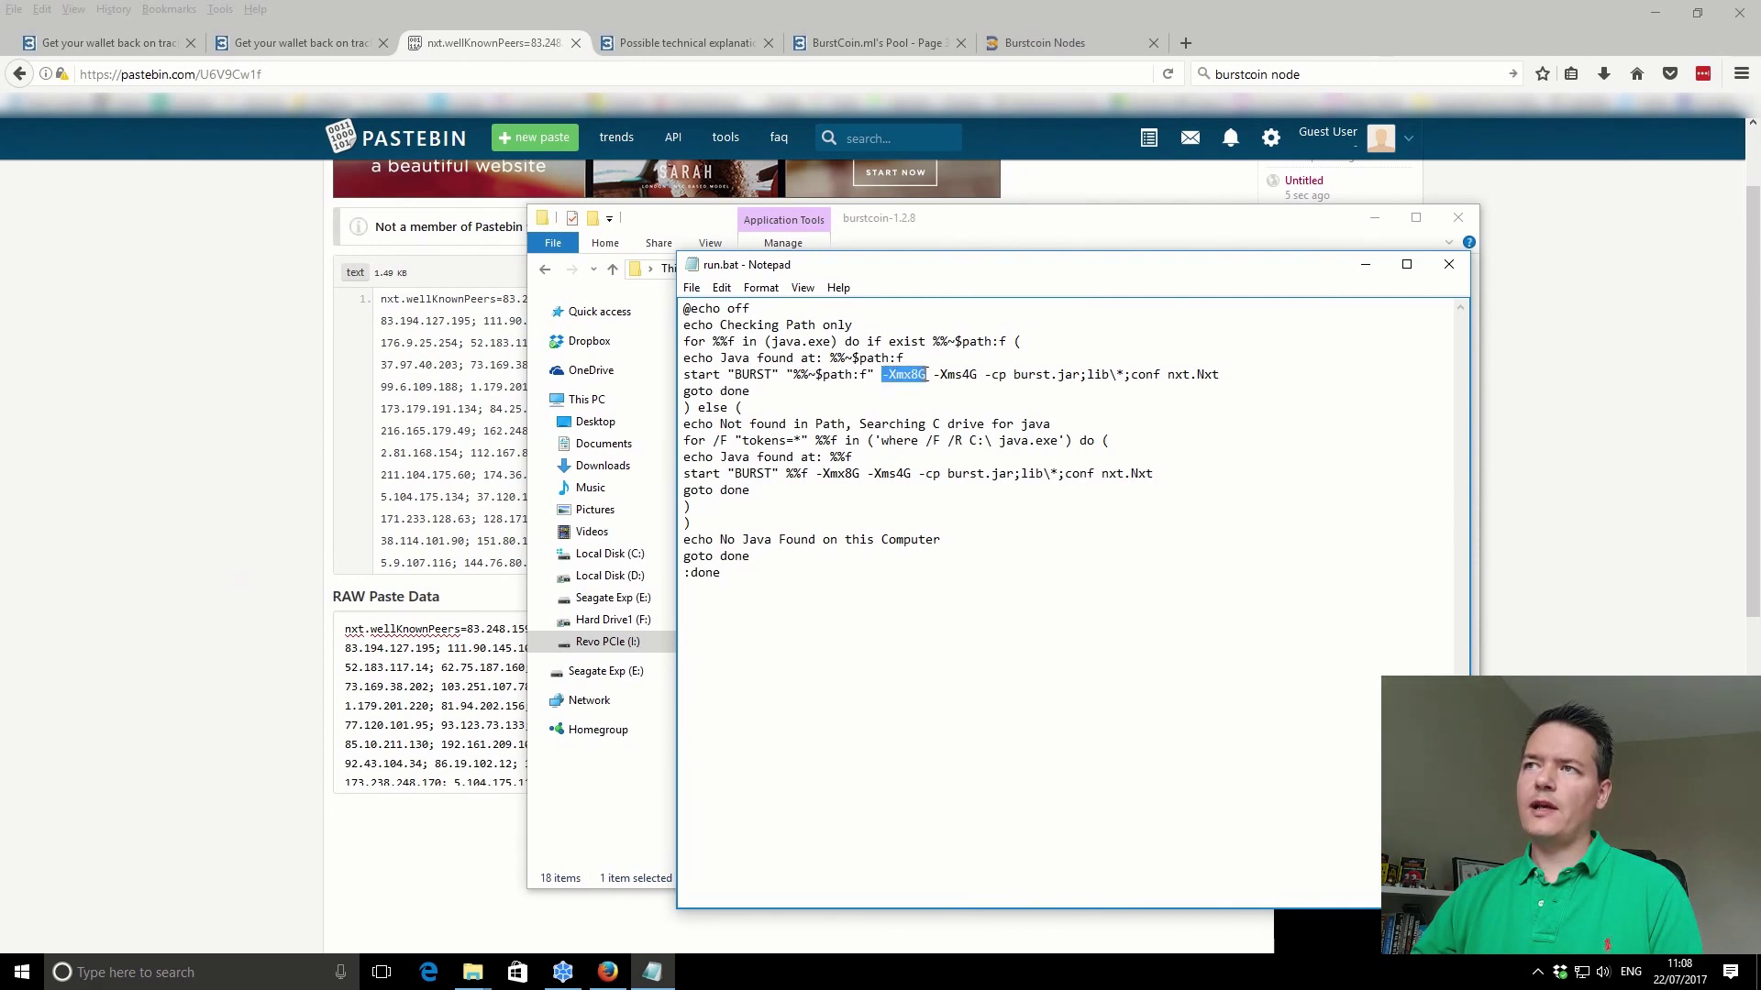
click(938, 384)
drag(934, 374, 975, 372)
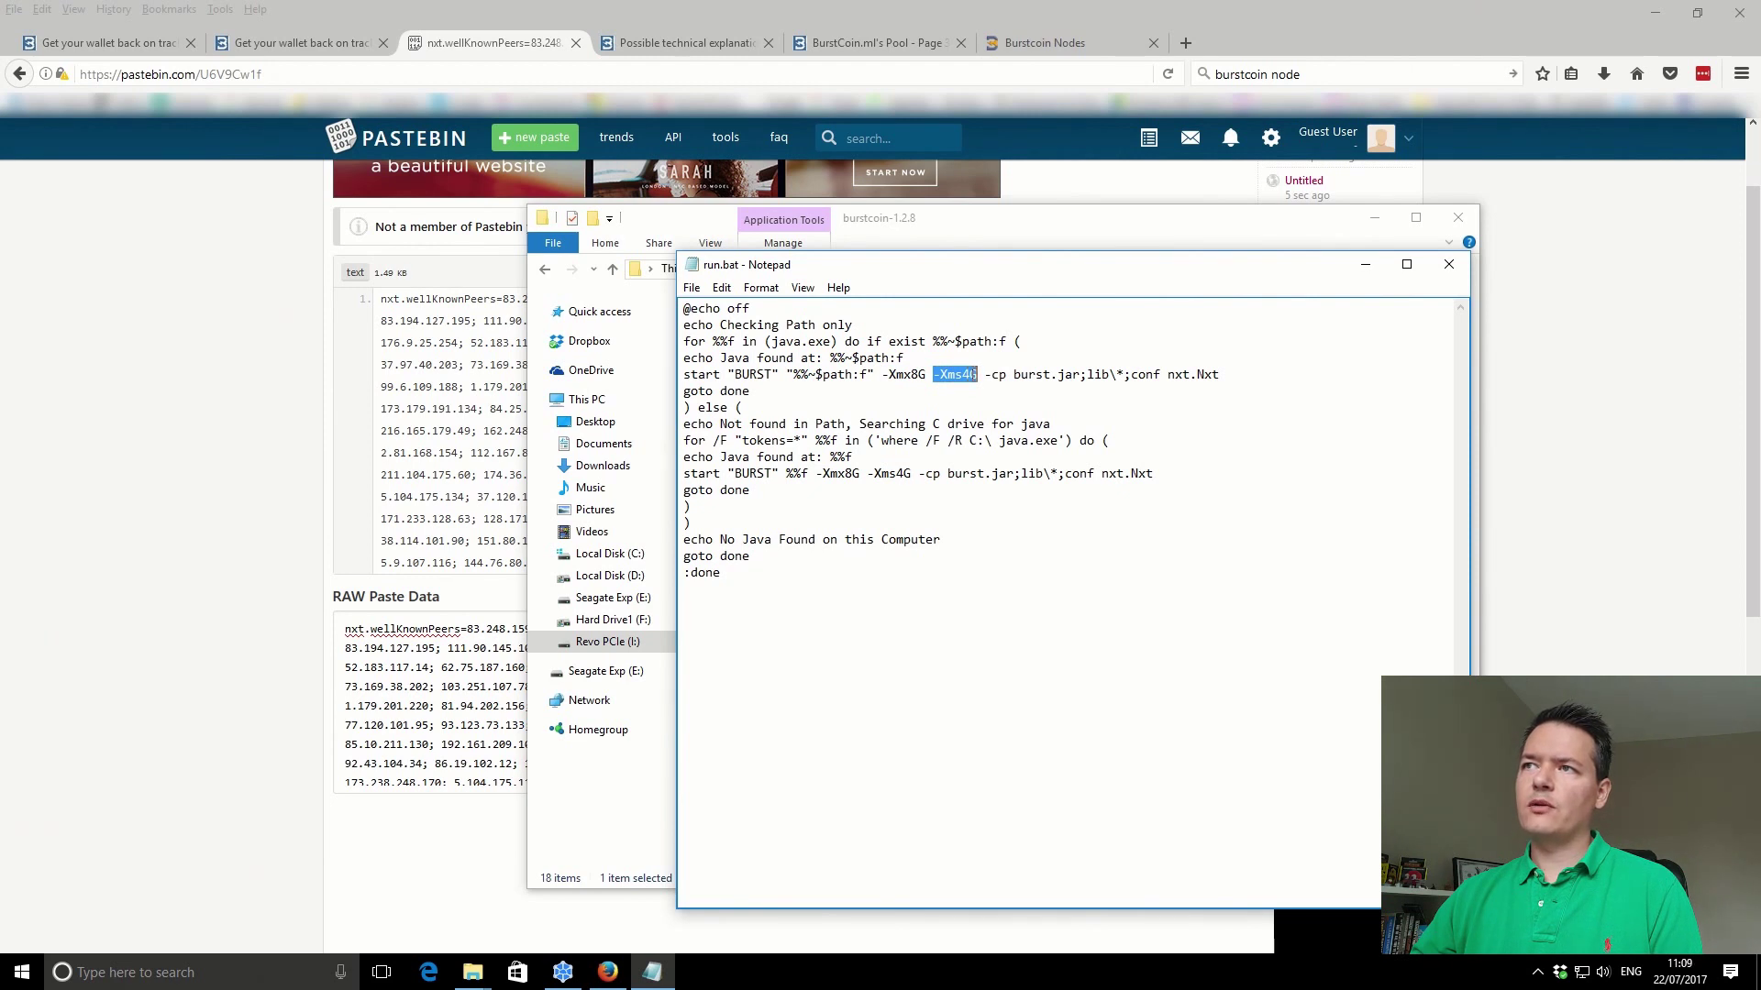
click(969, 374)
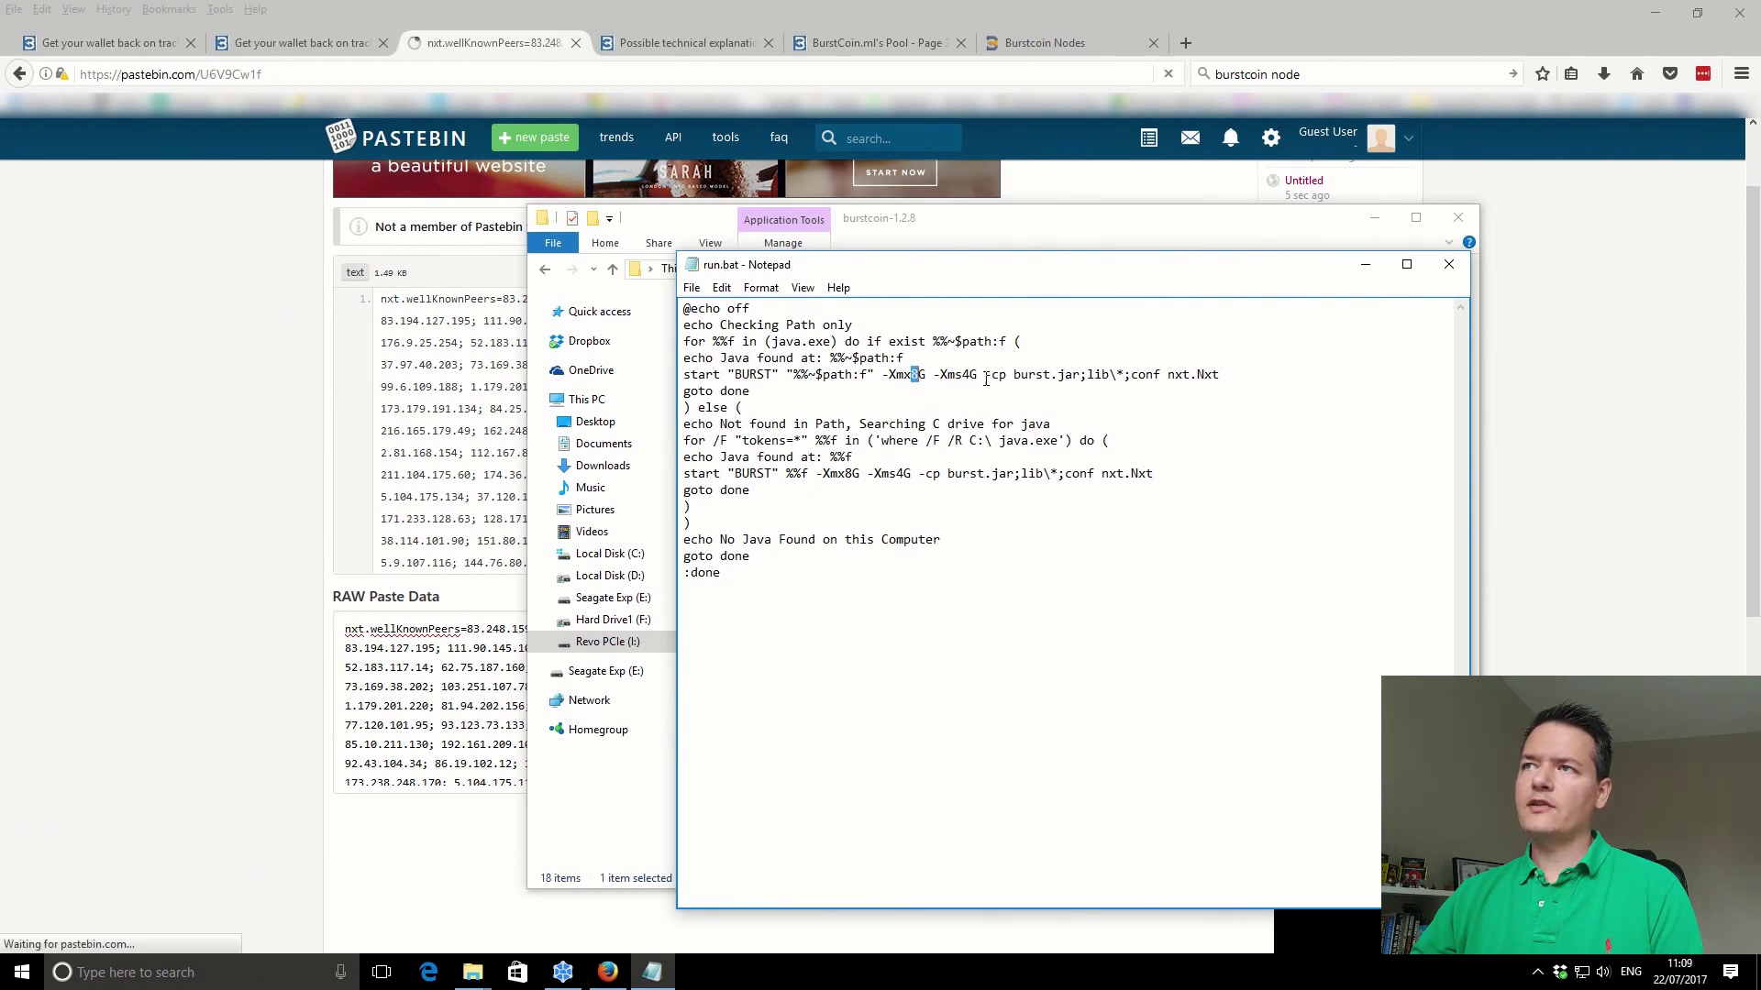
drag(963, 374, 973, 375)
click(977, 374)
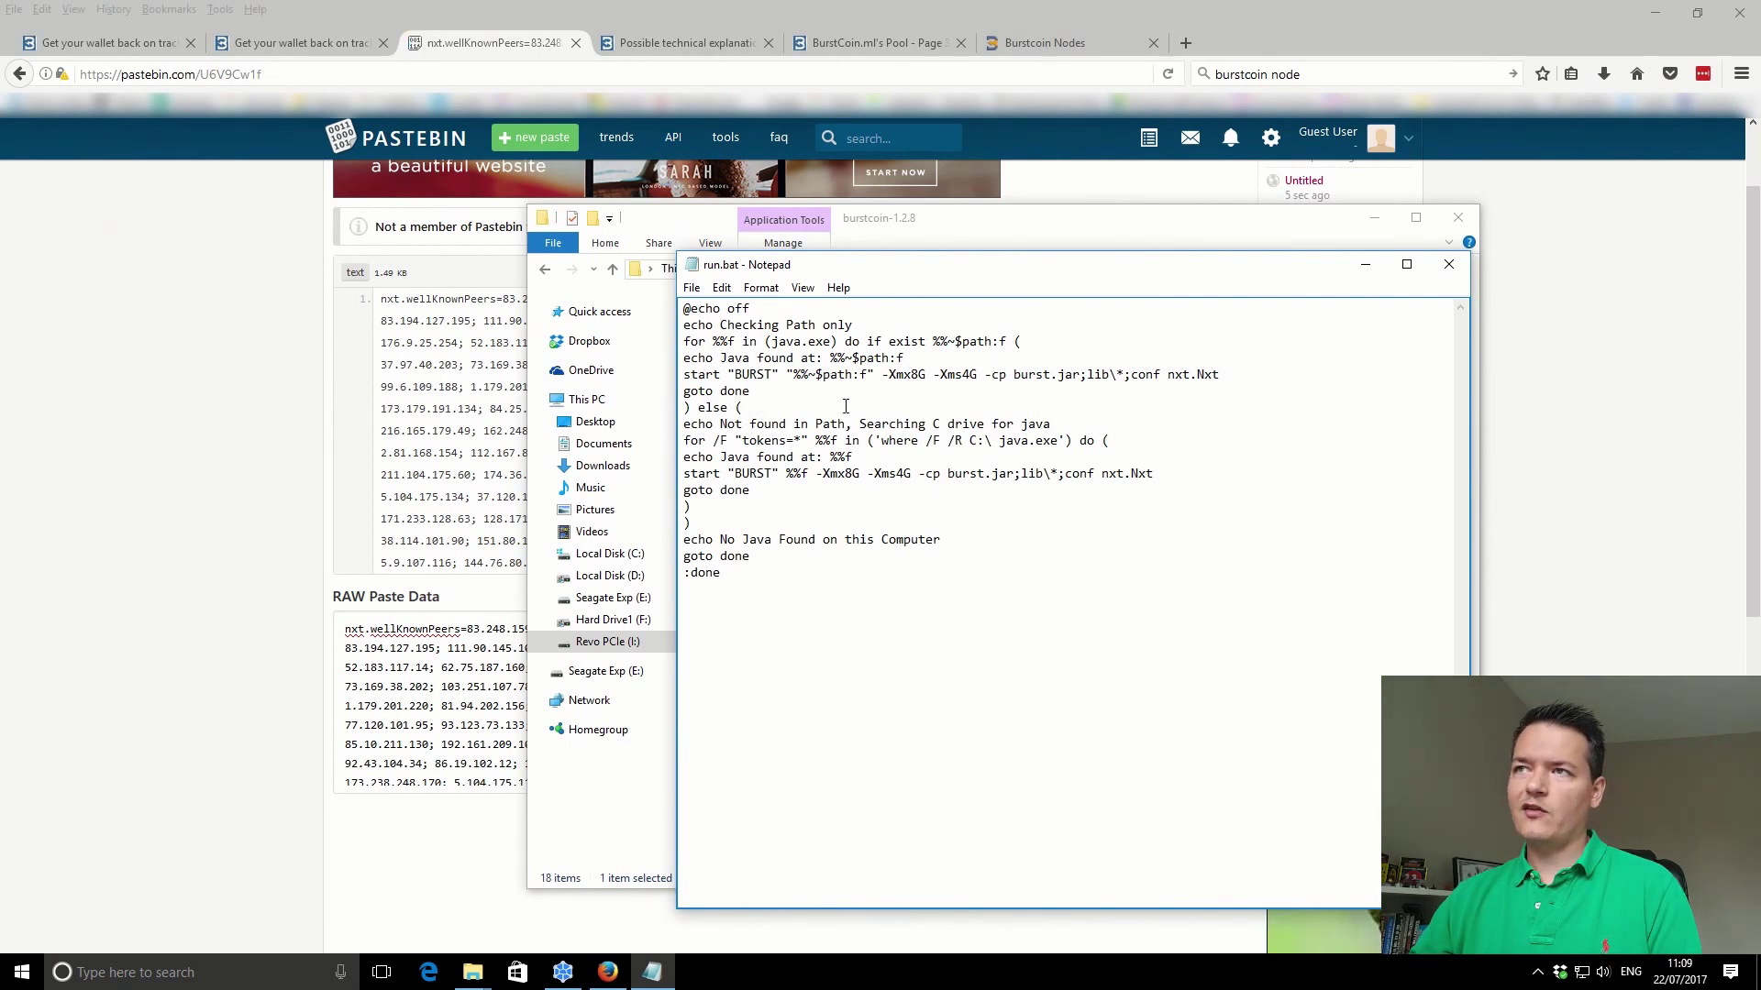
click(849, 400)
- Highlight the -Xmx8G -Xms4G flags on both start lines, then minimize Notepad
drag(905, 370, 986, 374)
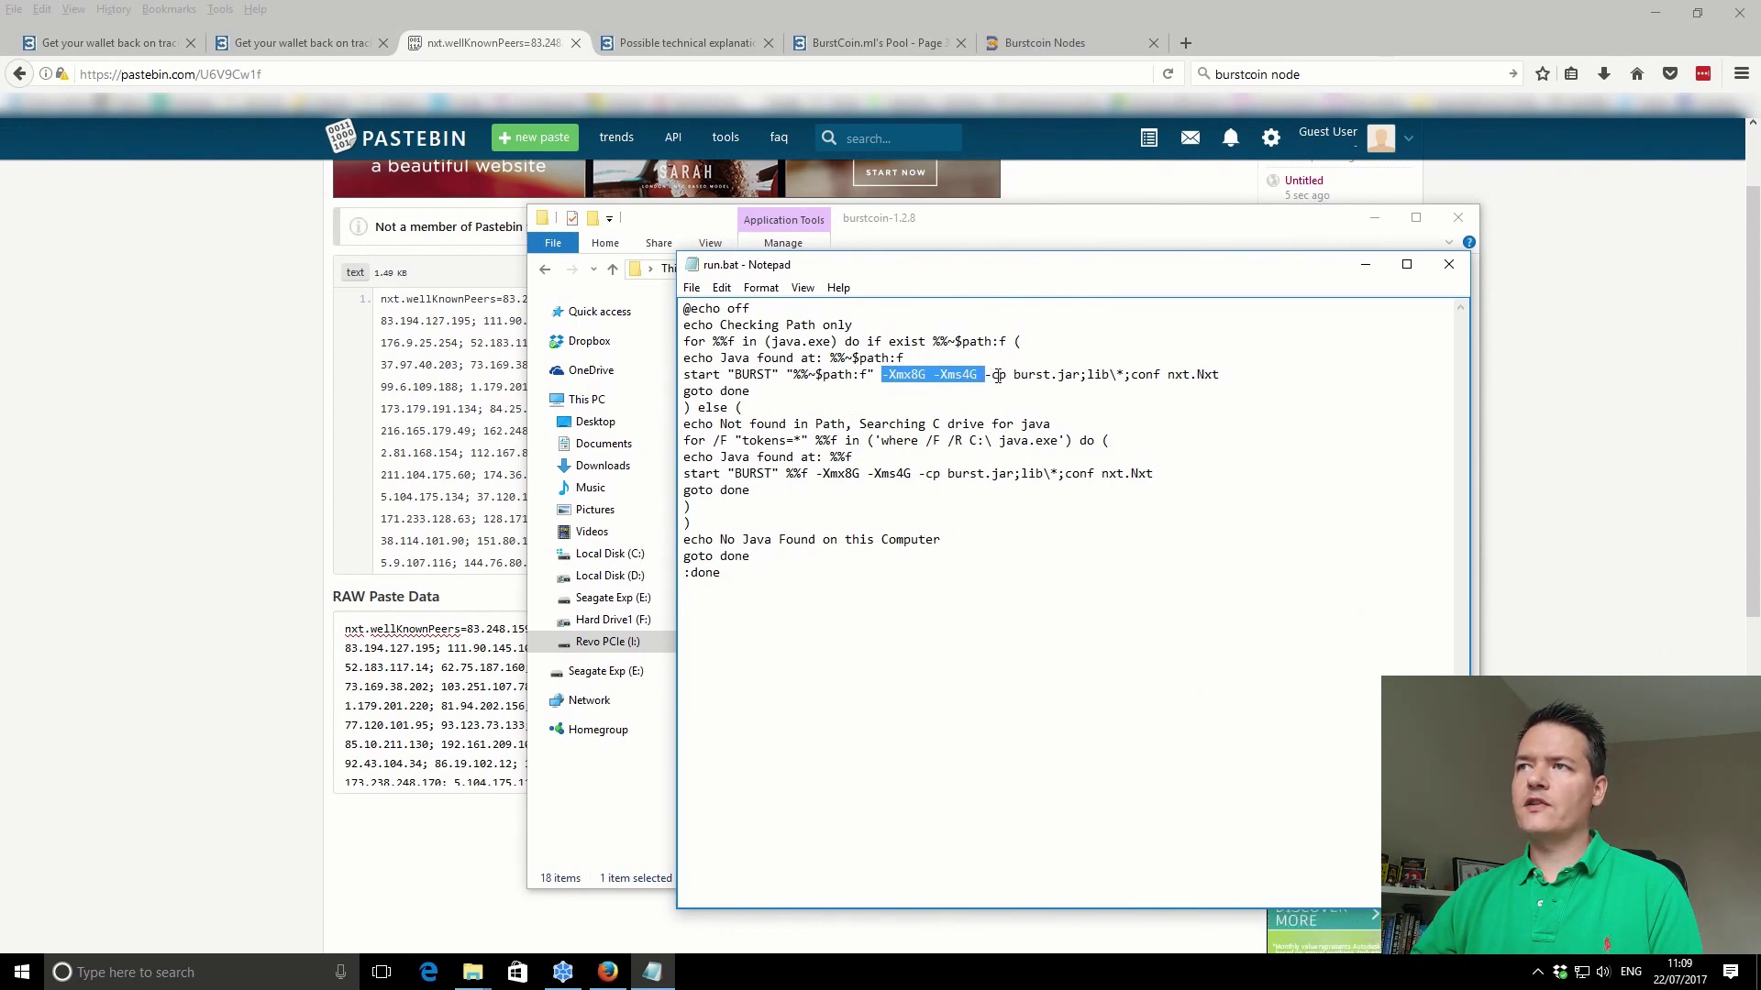
click(970, 510)
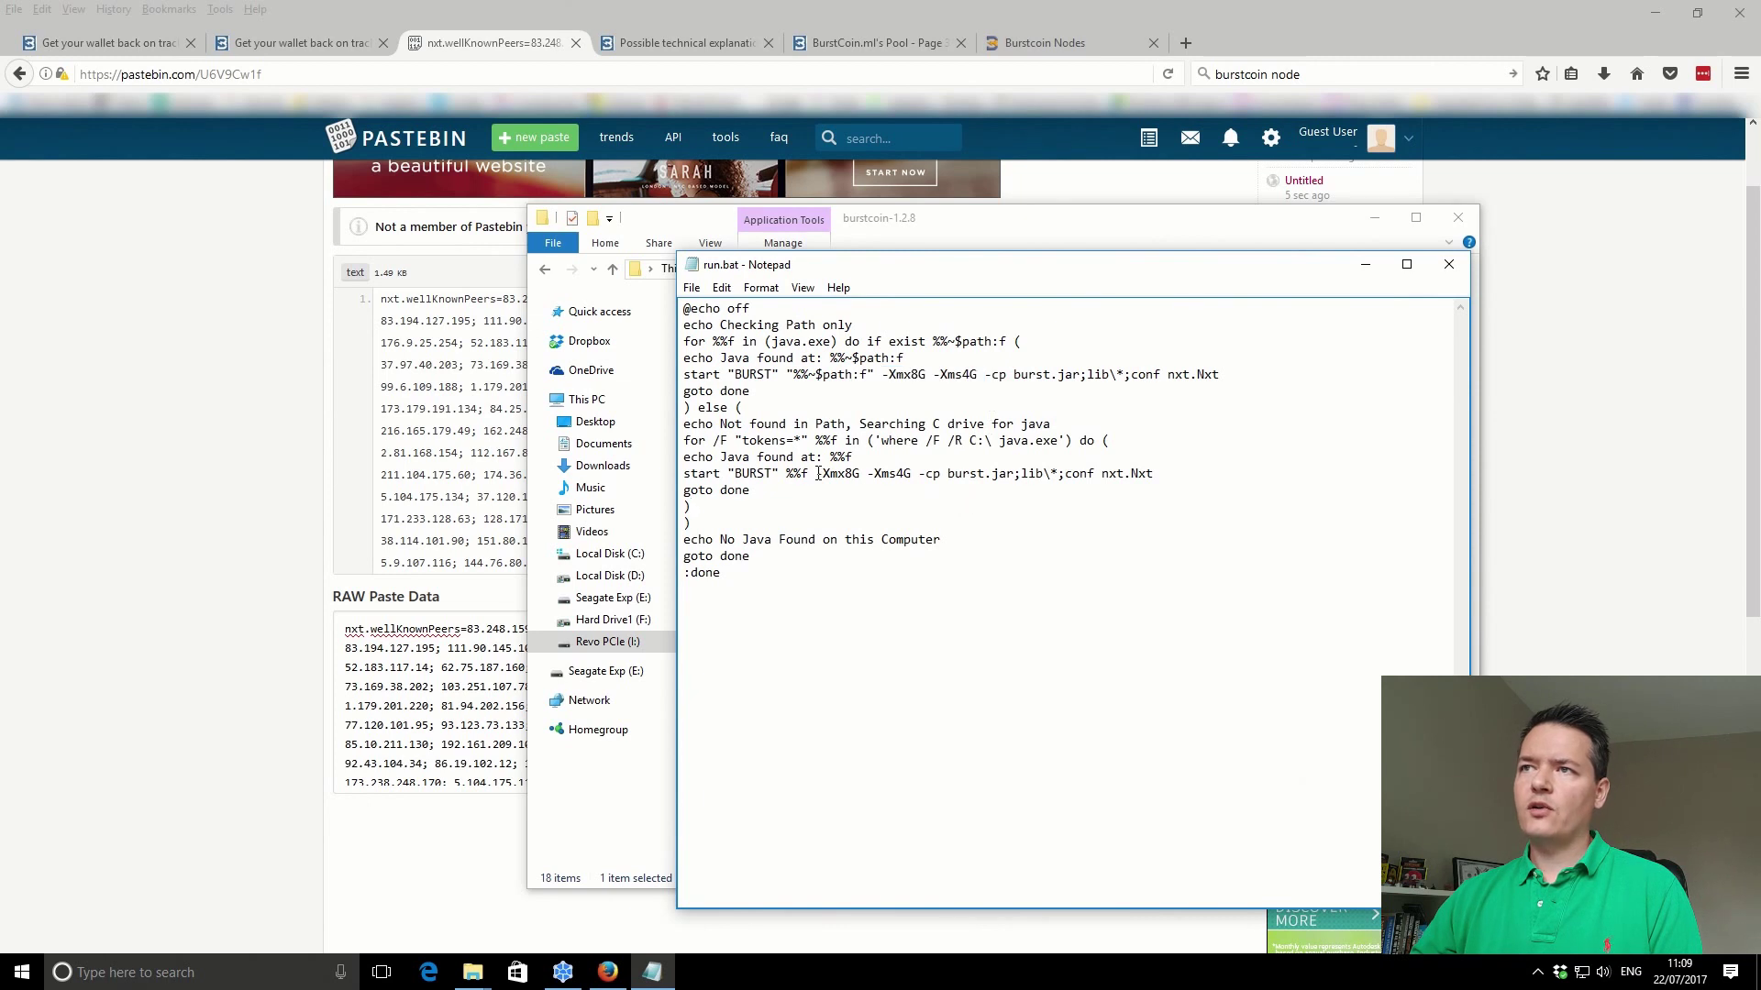
drag(817, 474, 913, 473)
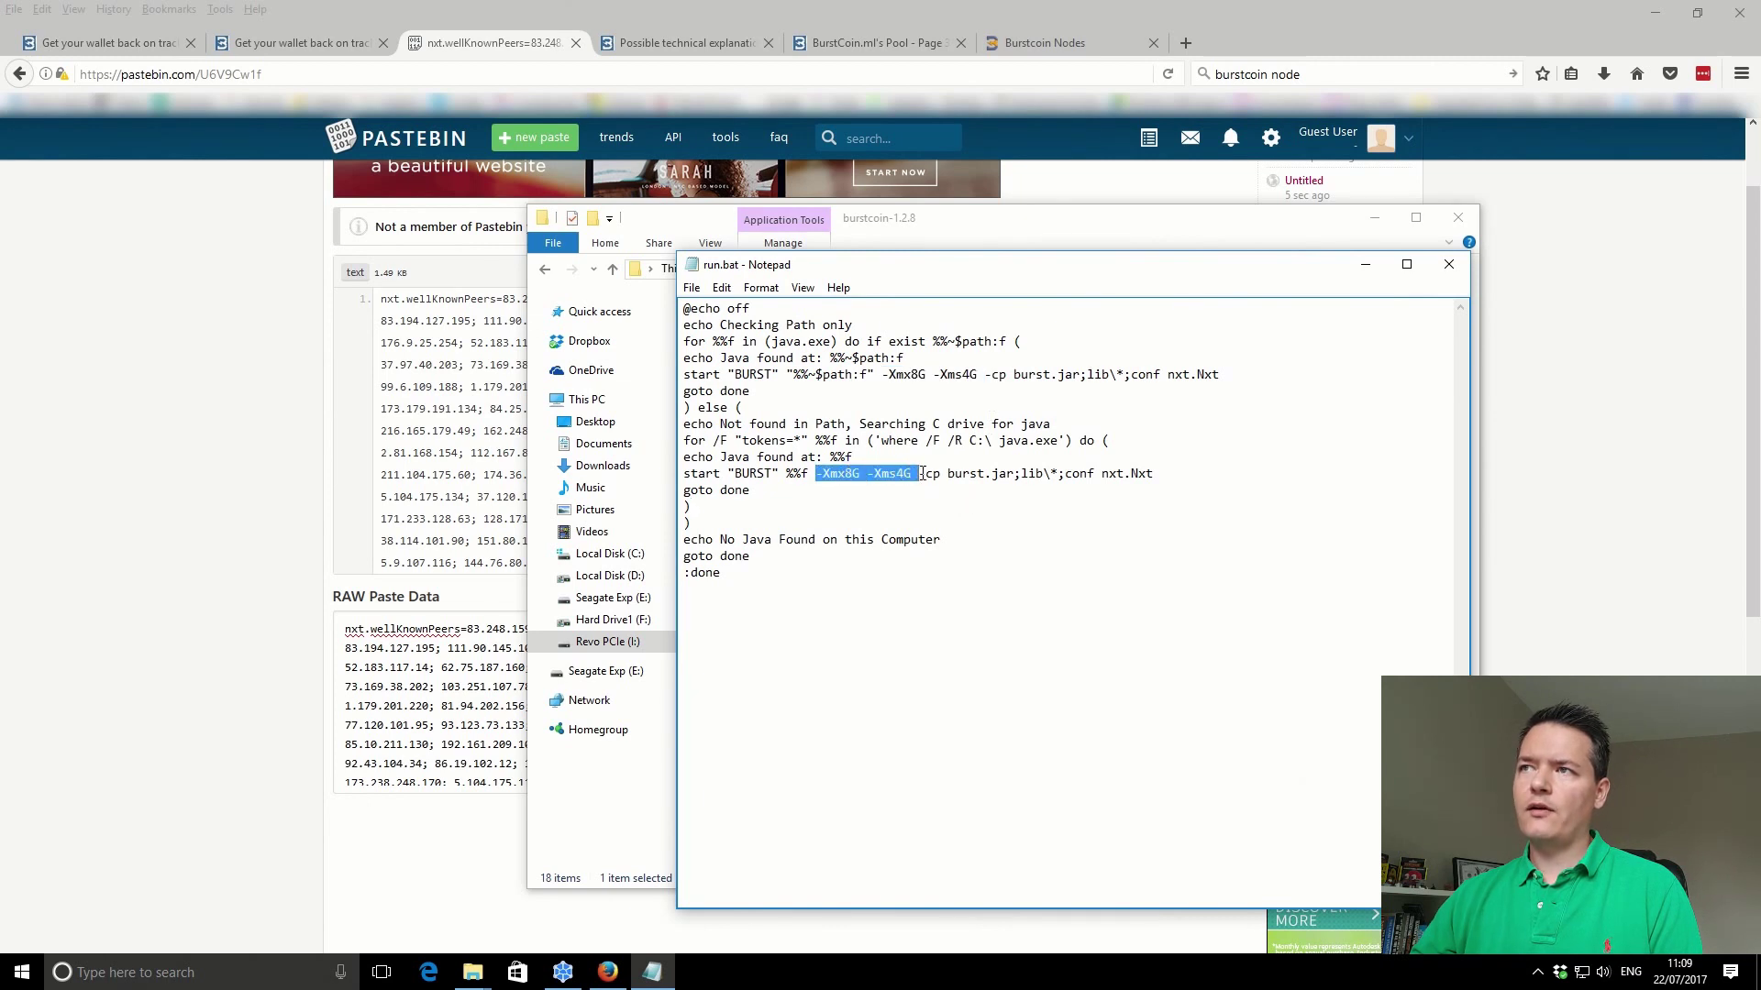
click(966, 503)
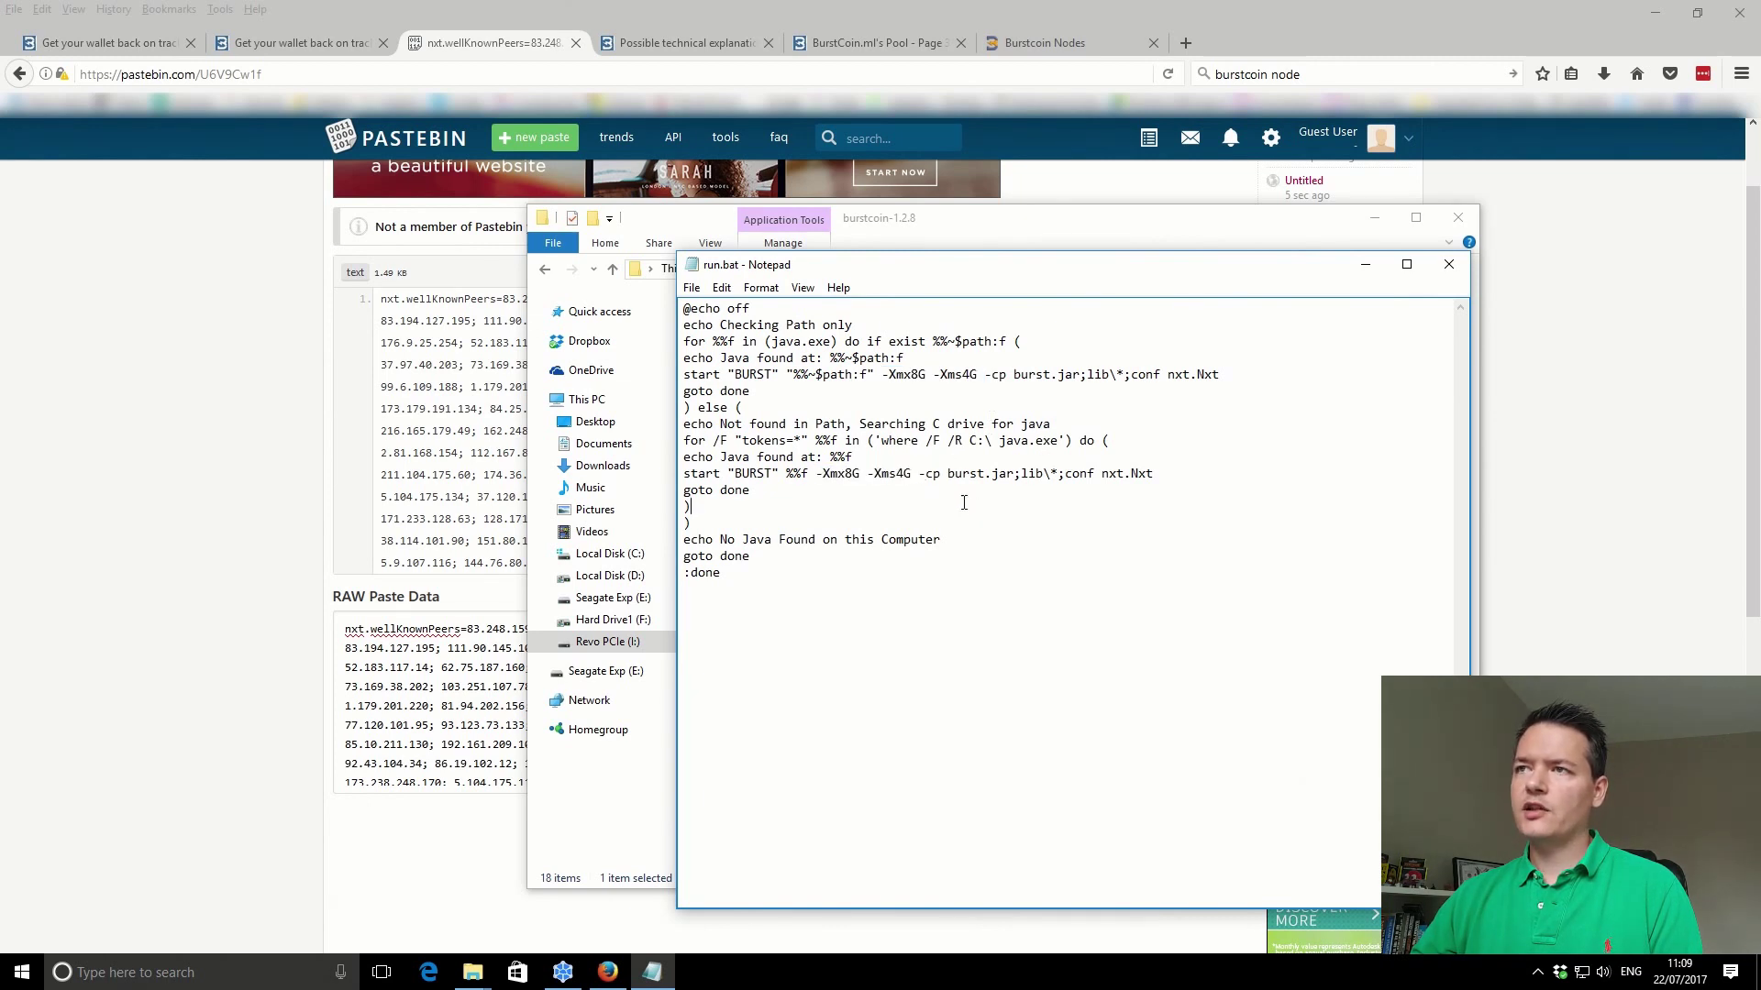
drag(817, 473, 920, 474)
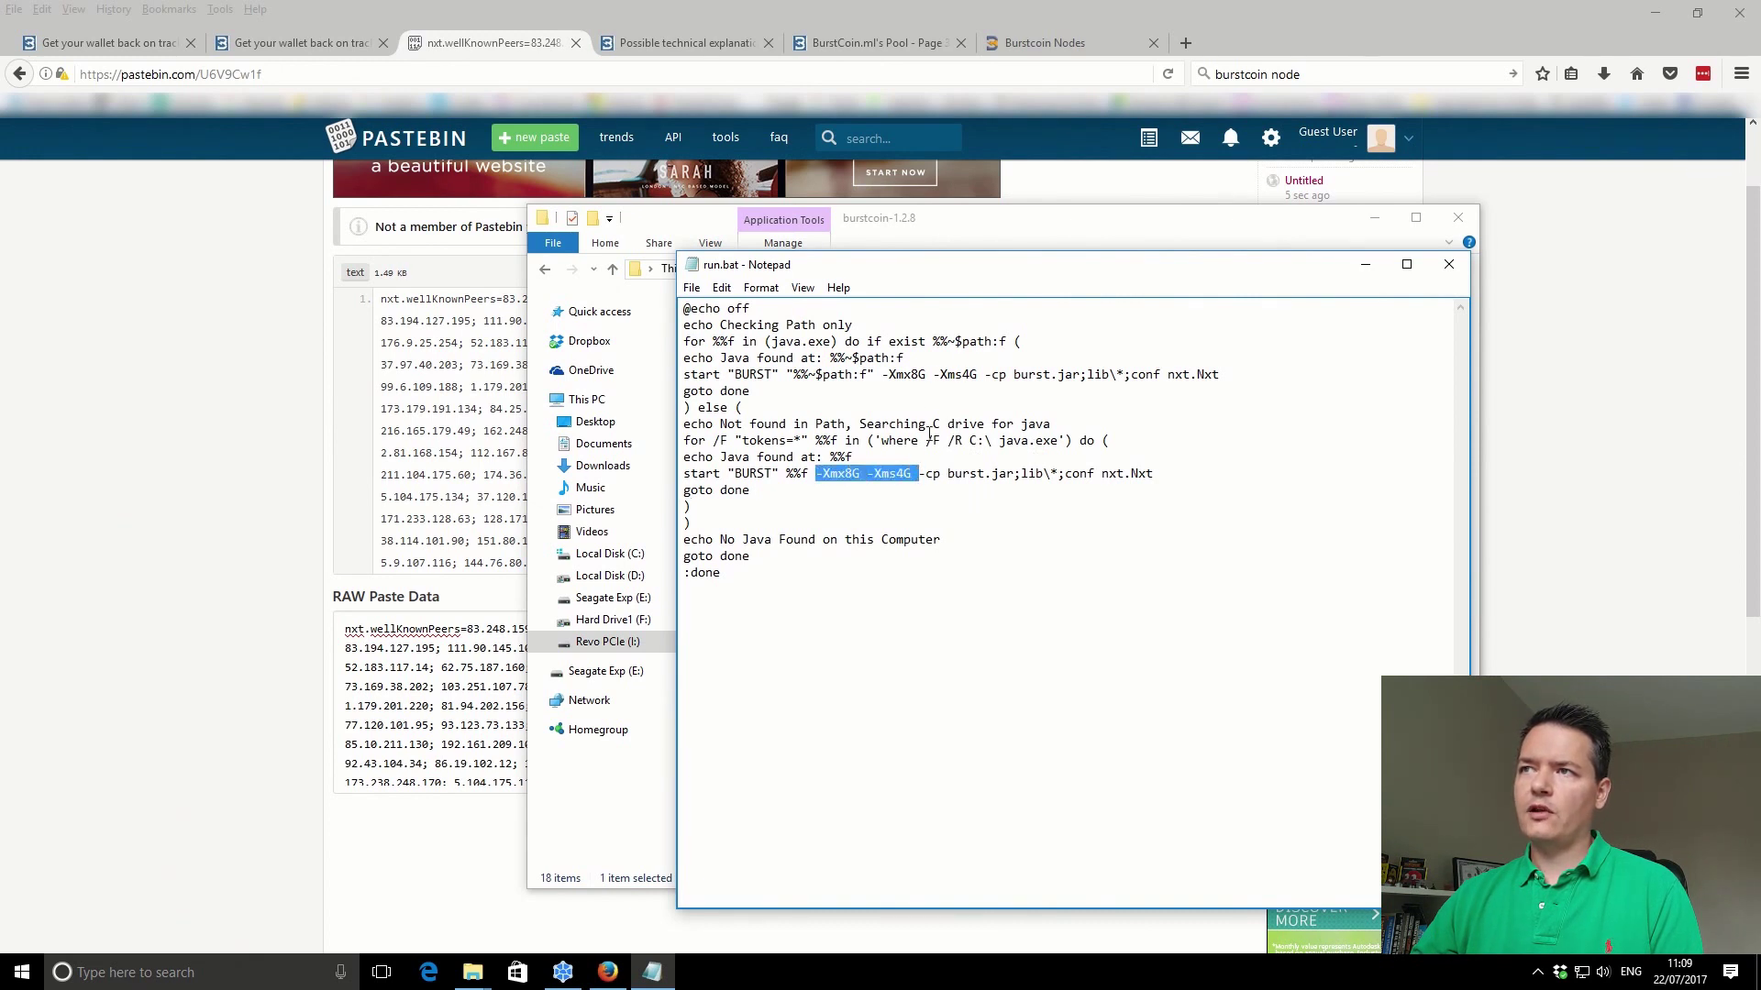
click(955, 512)
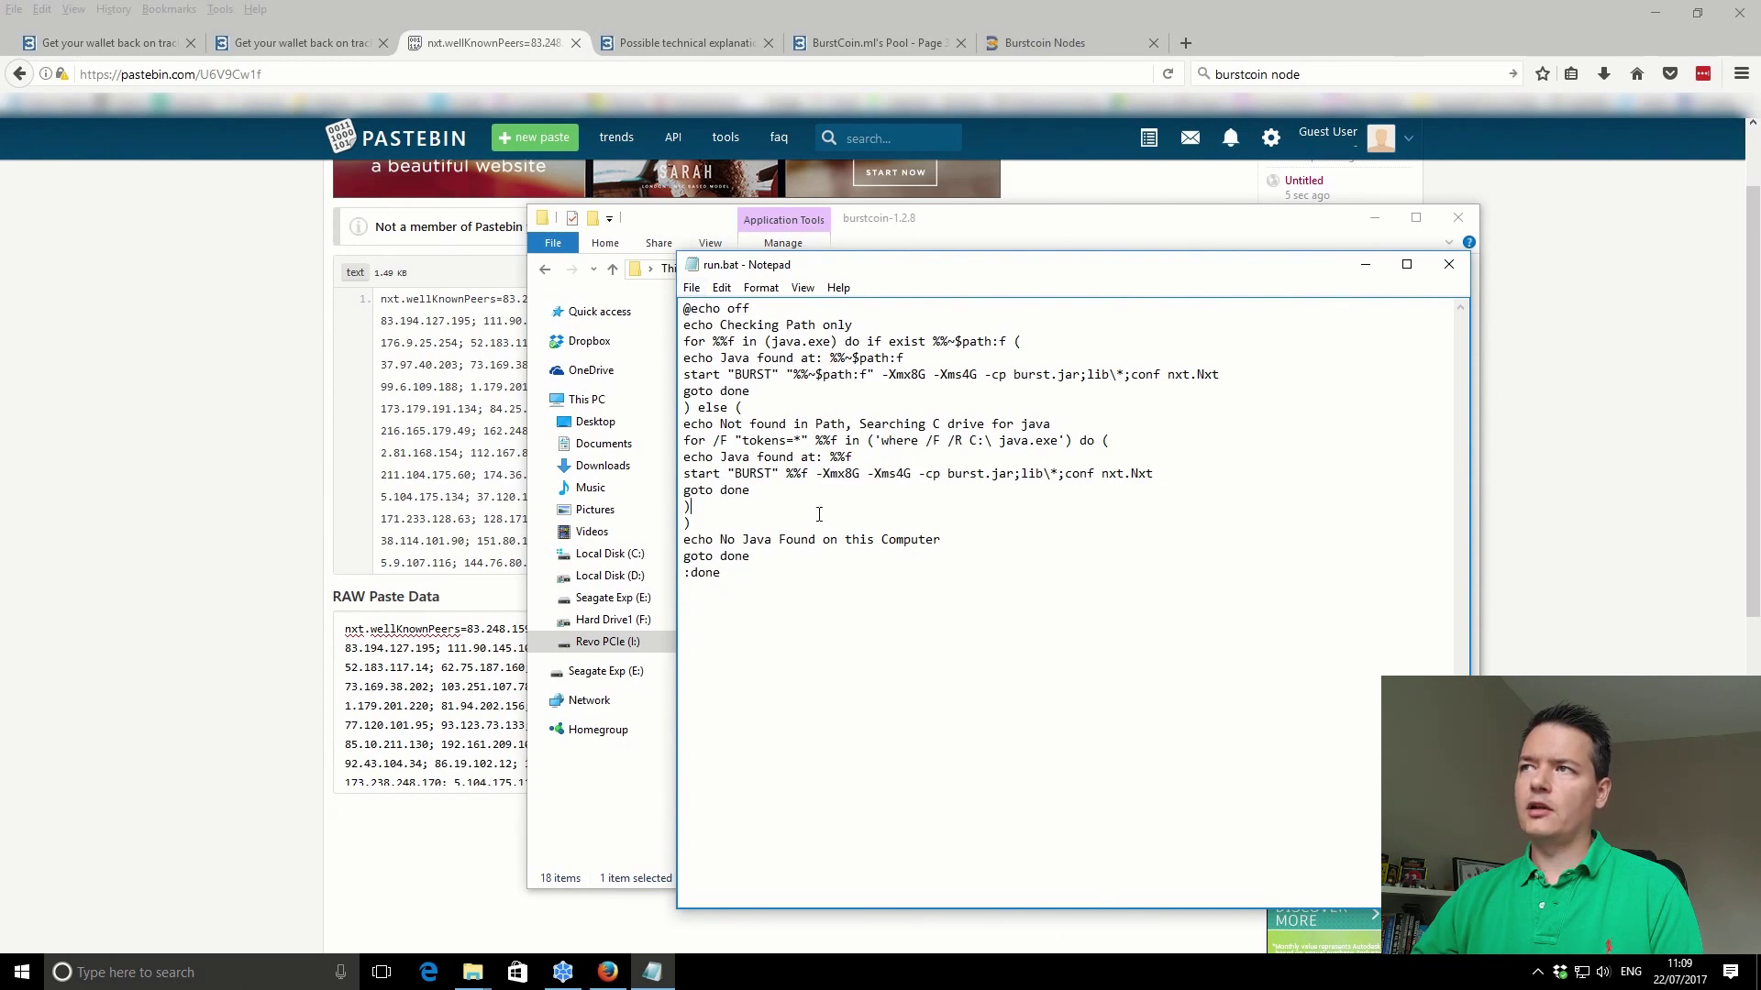
click(1365, 265)
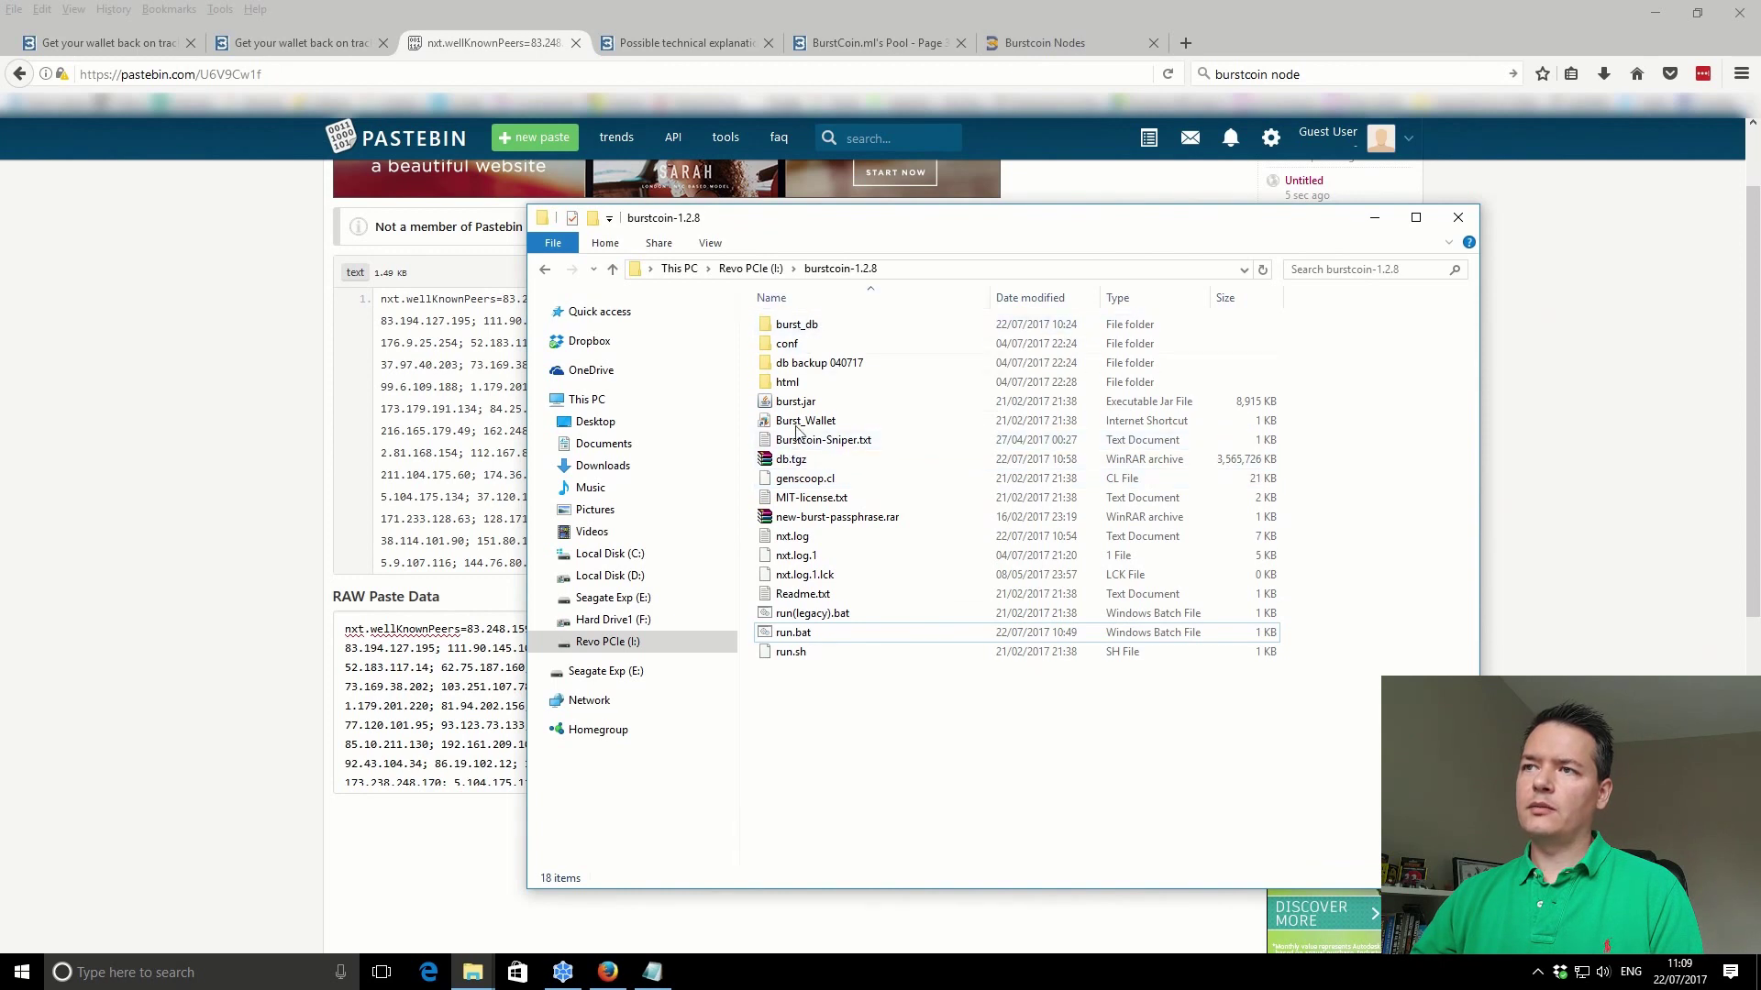
- Extract db.tgz using WinRAR's 'Extract to db\' context-menu option
click(809, 464)
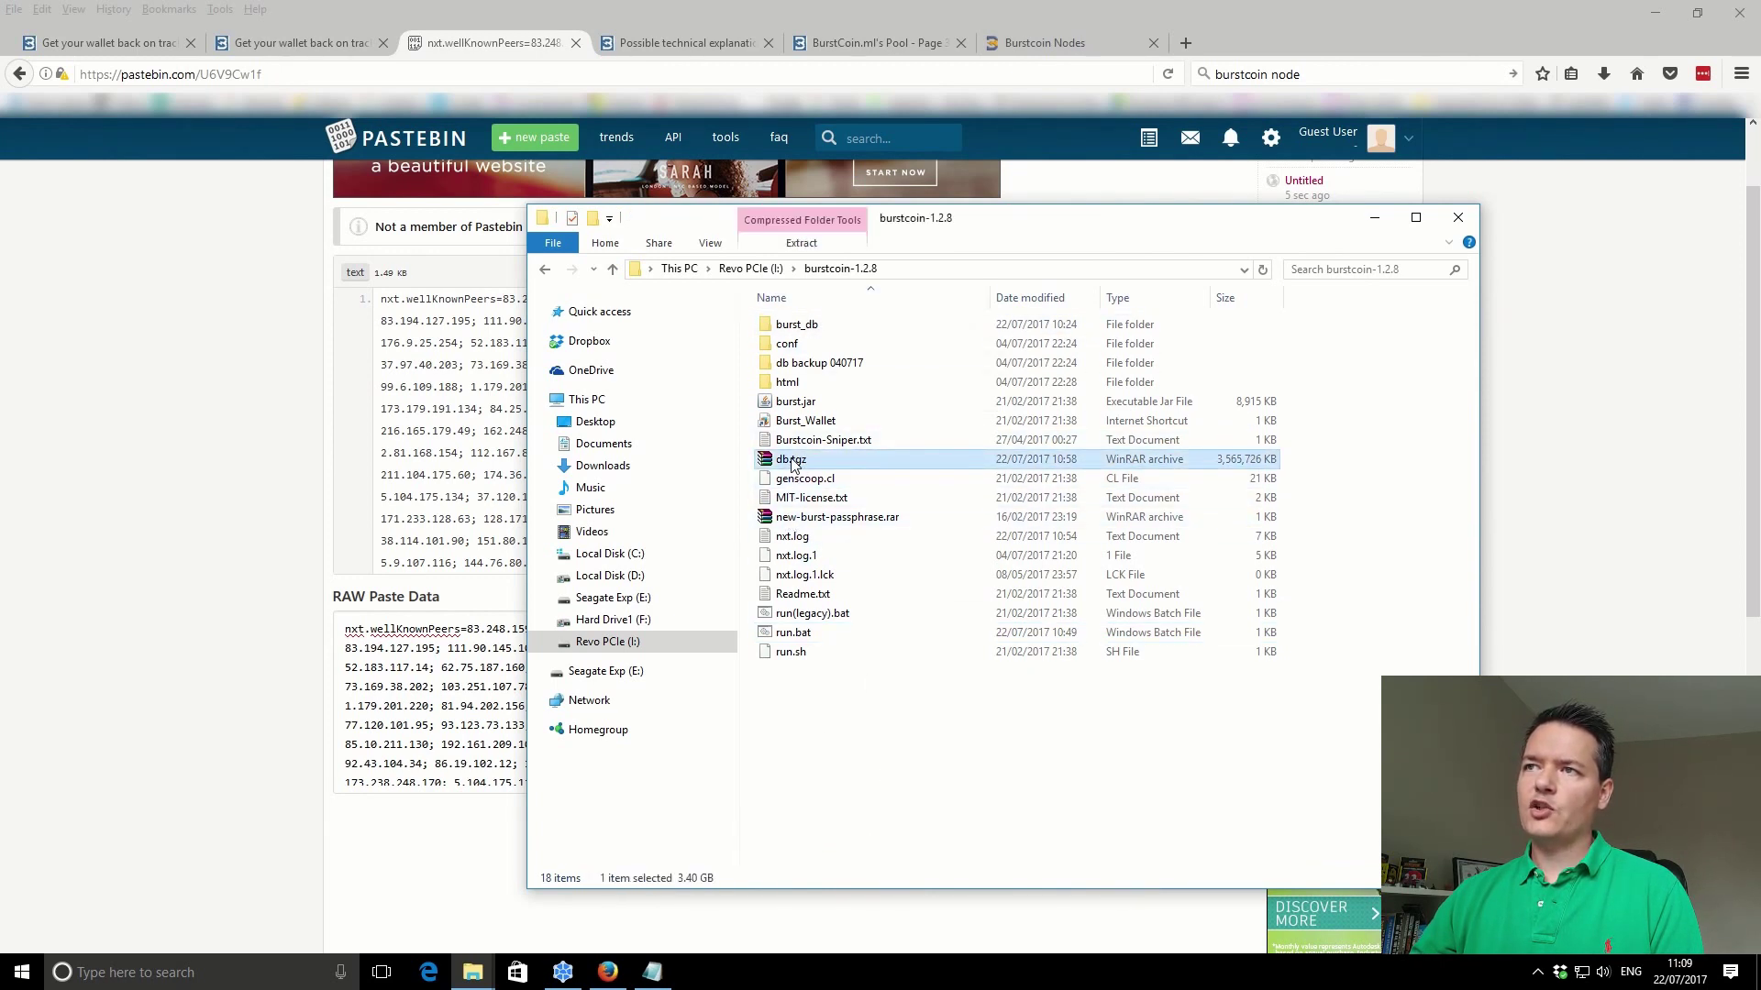
right_click(793, 463)
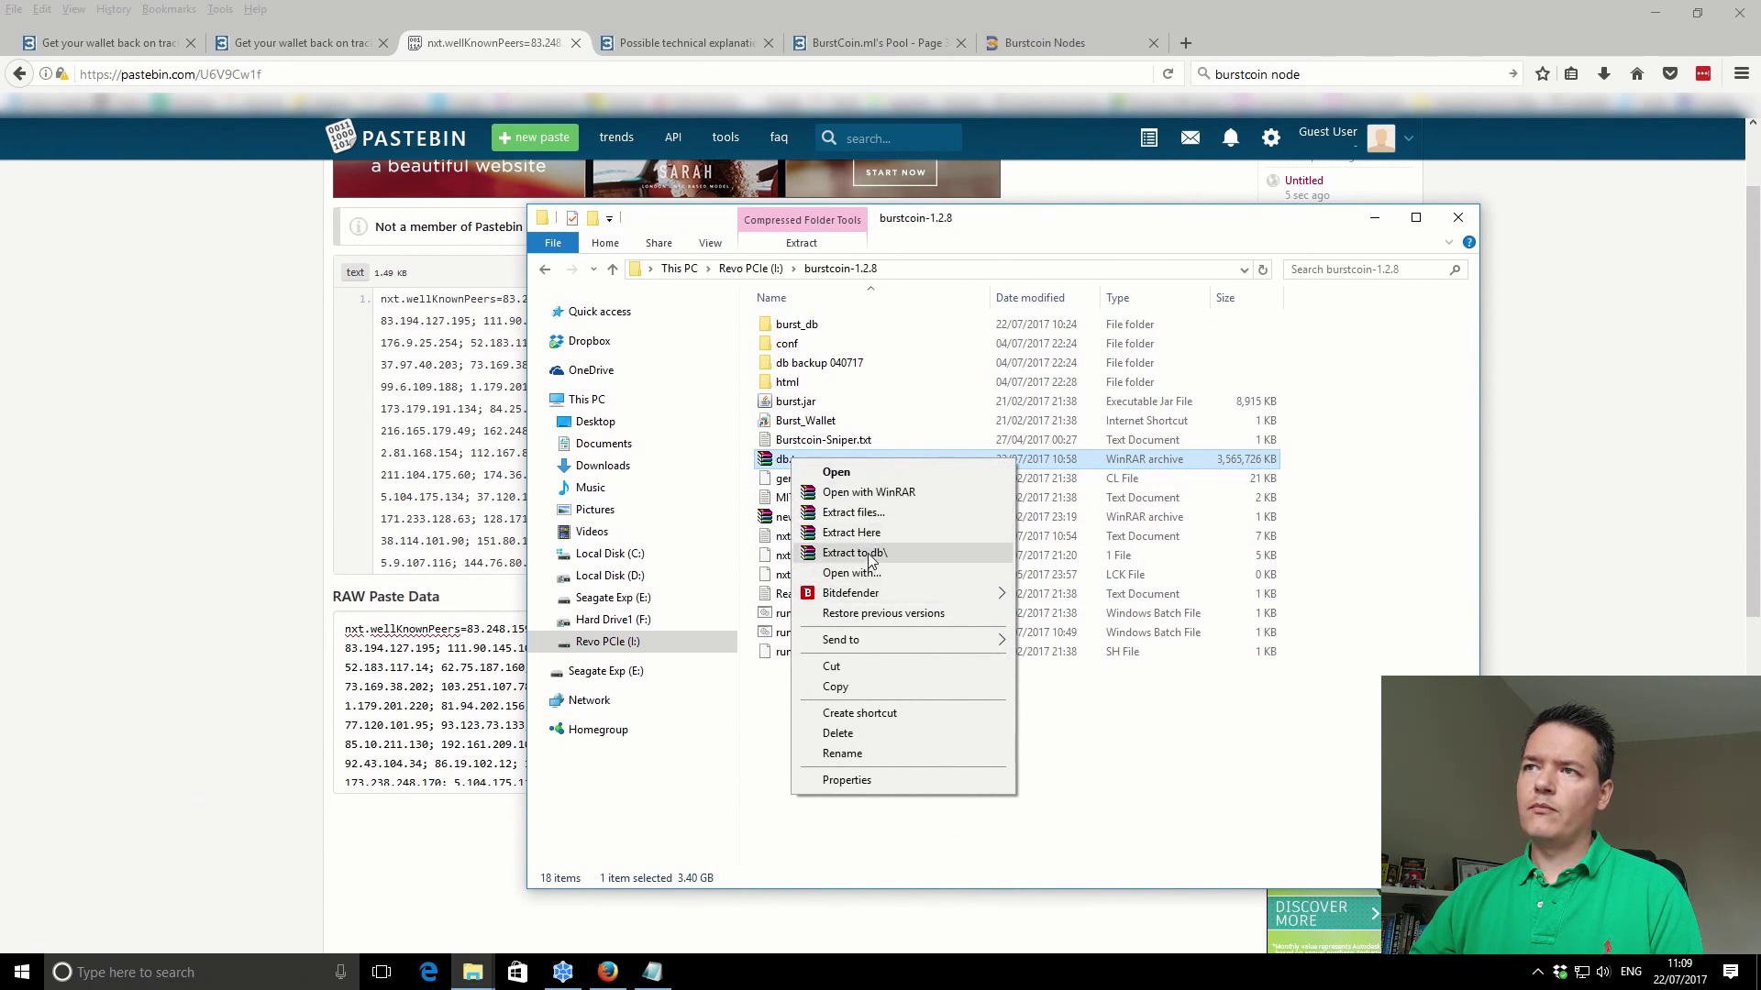
click(854, 553)
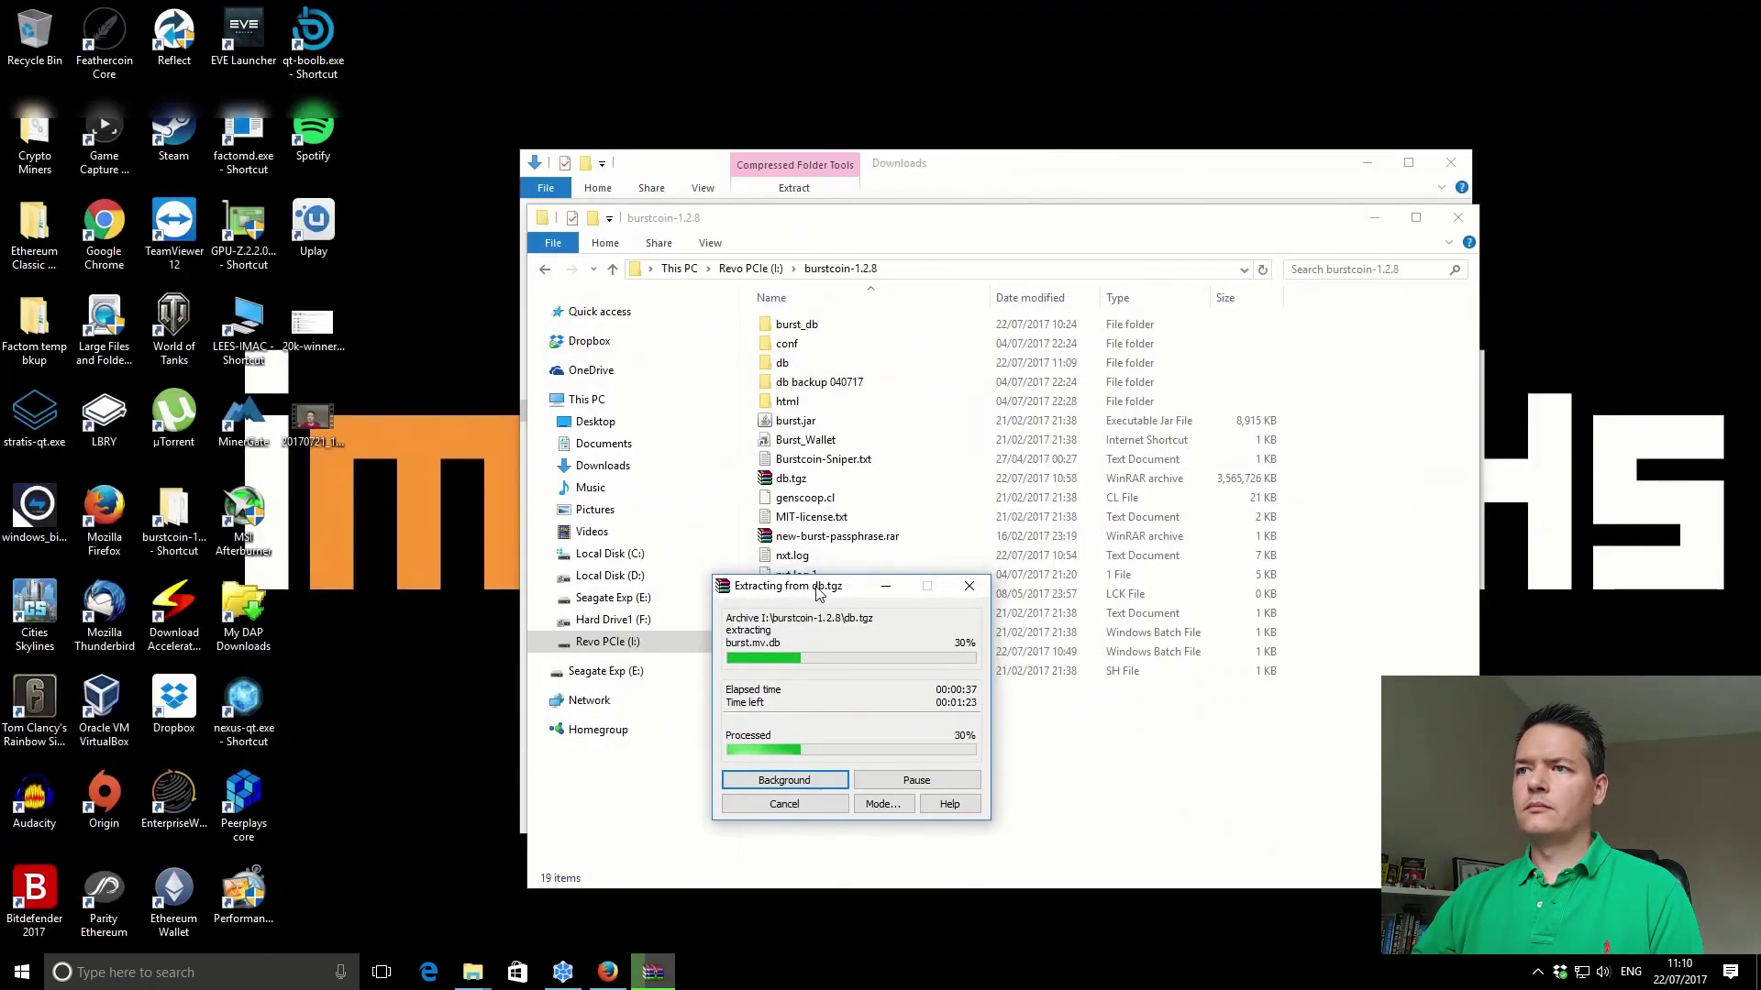
- Delete burst.mv.db and burst.trace.db from the burst_db folder
drag(819, 594, 818, 596)
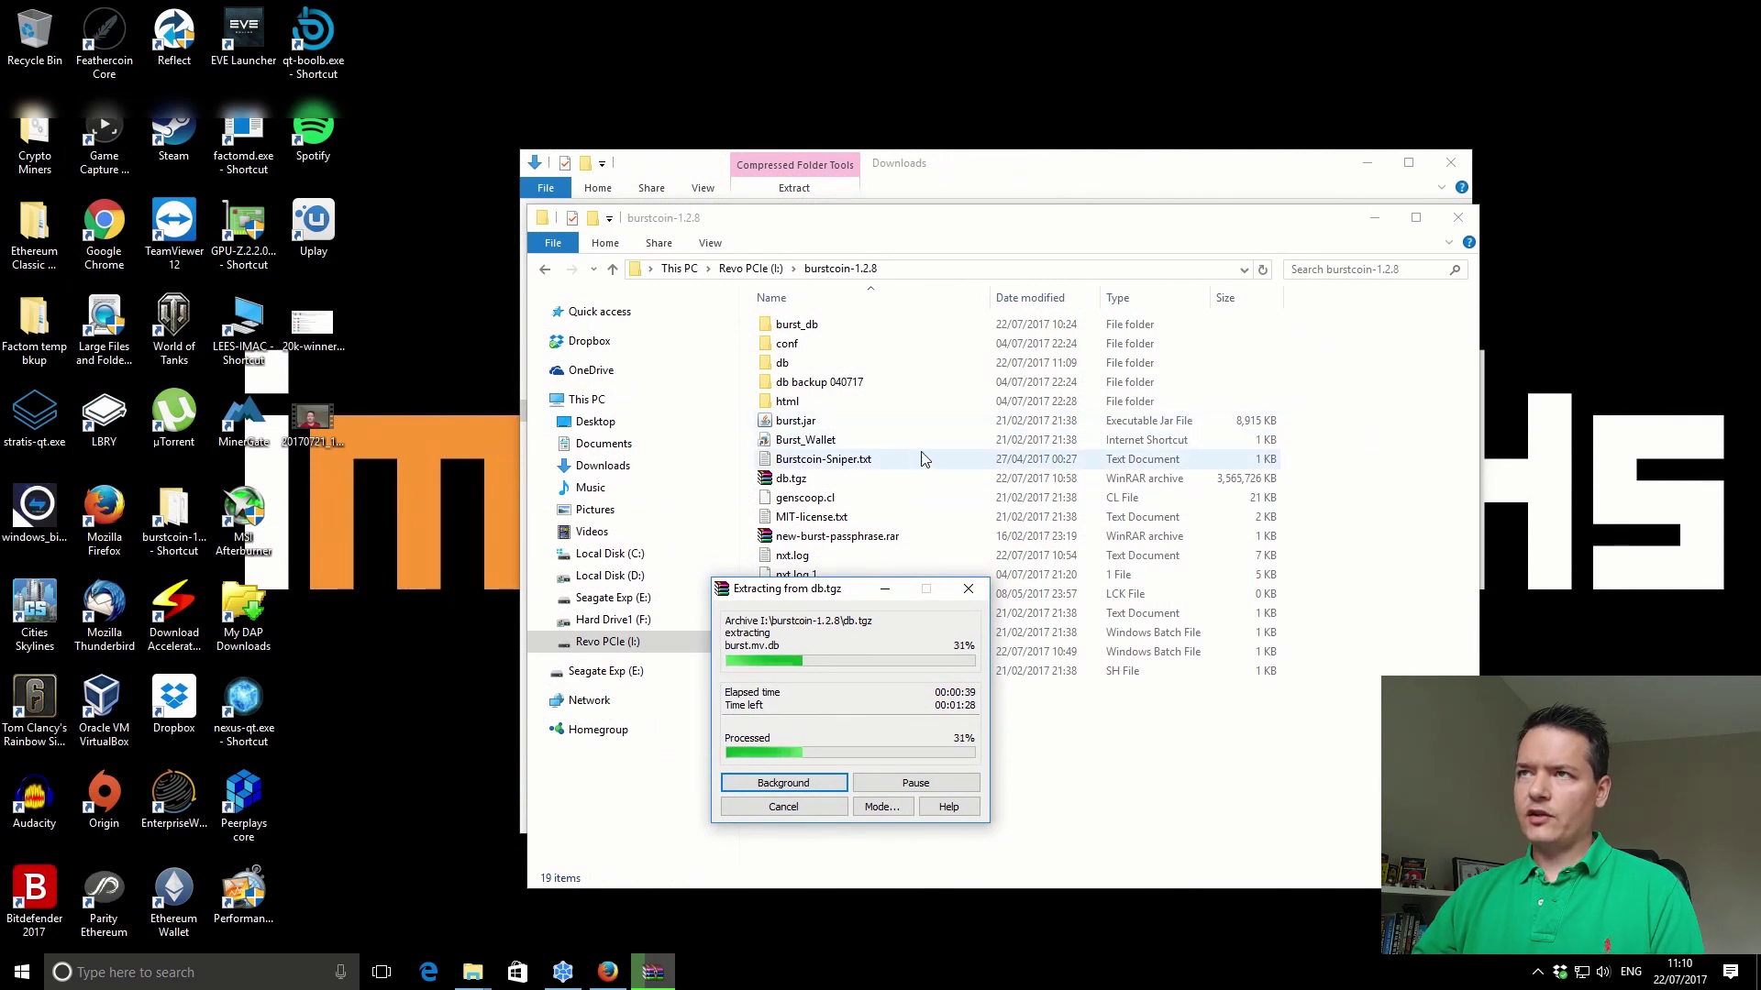
click(795, 331)
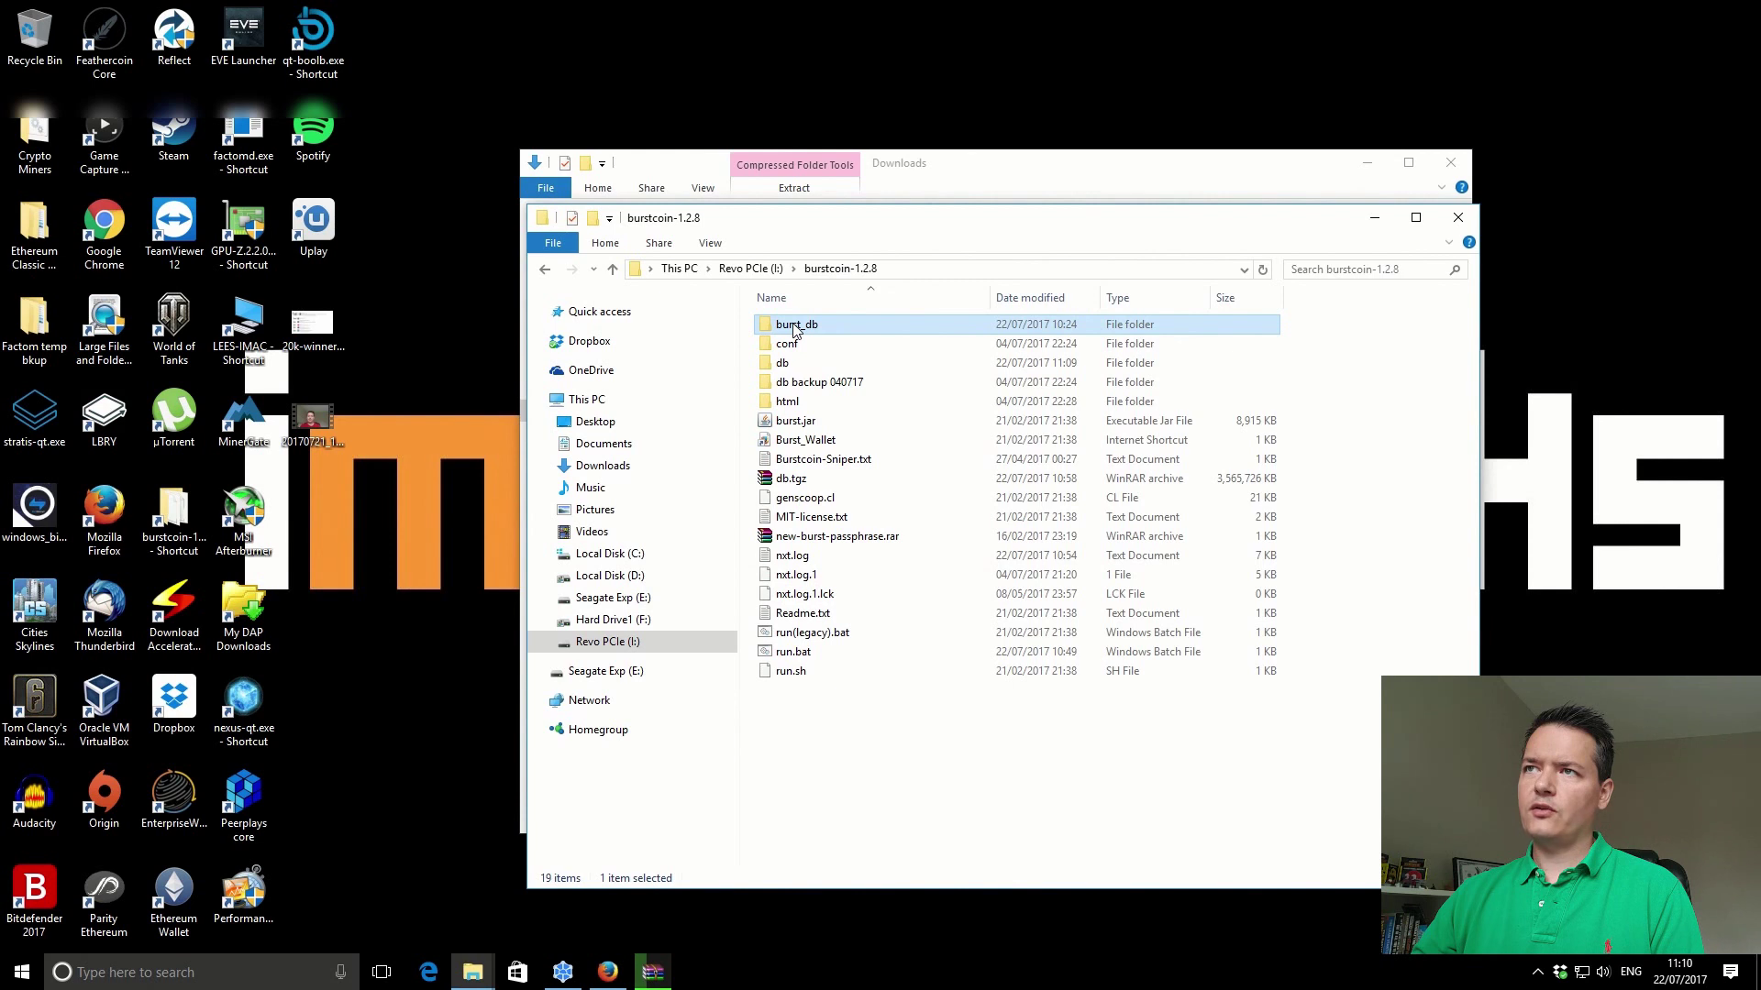
double_click(795, 331)
click(801, 330)
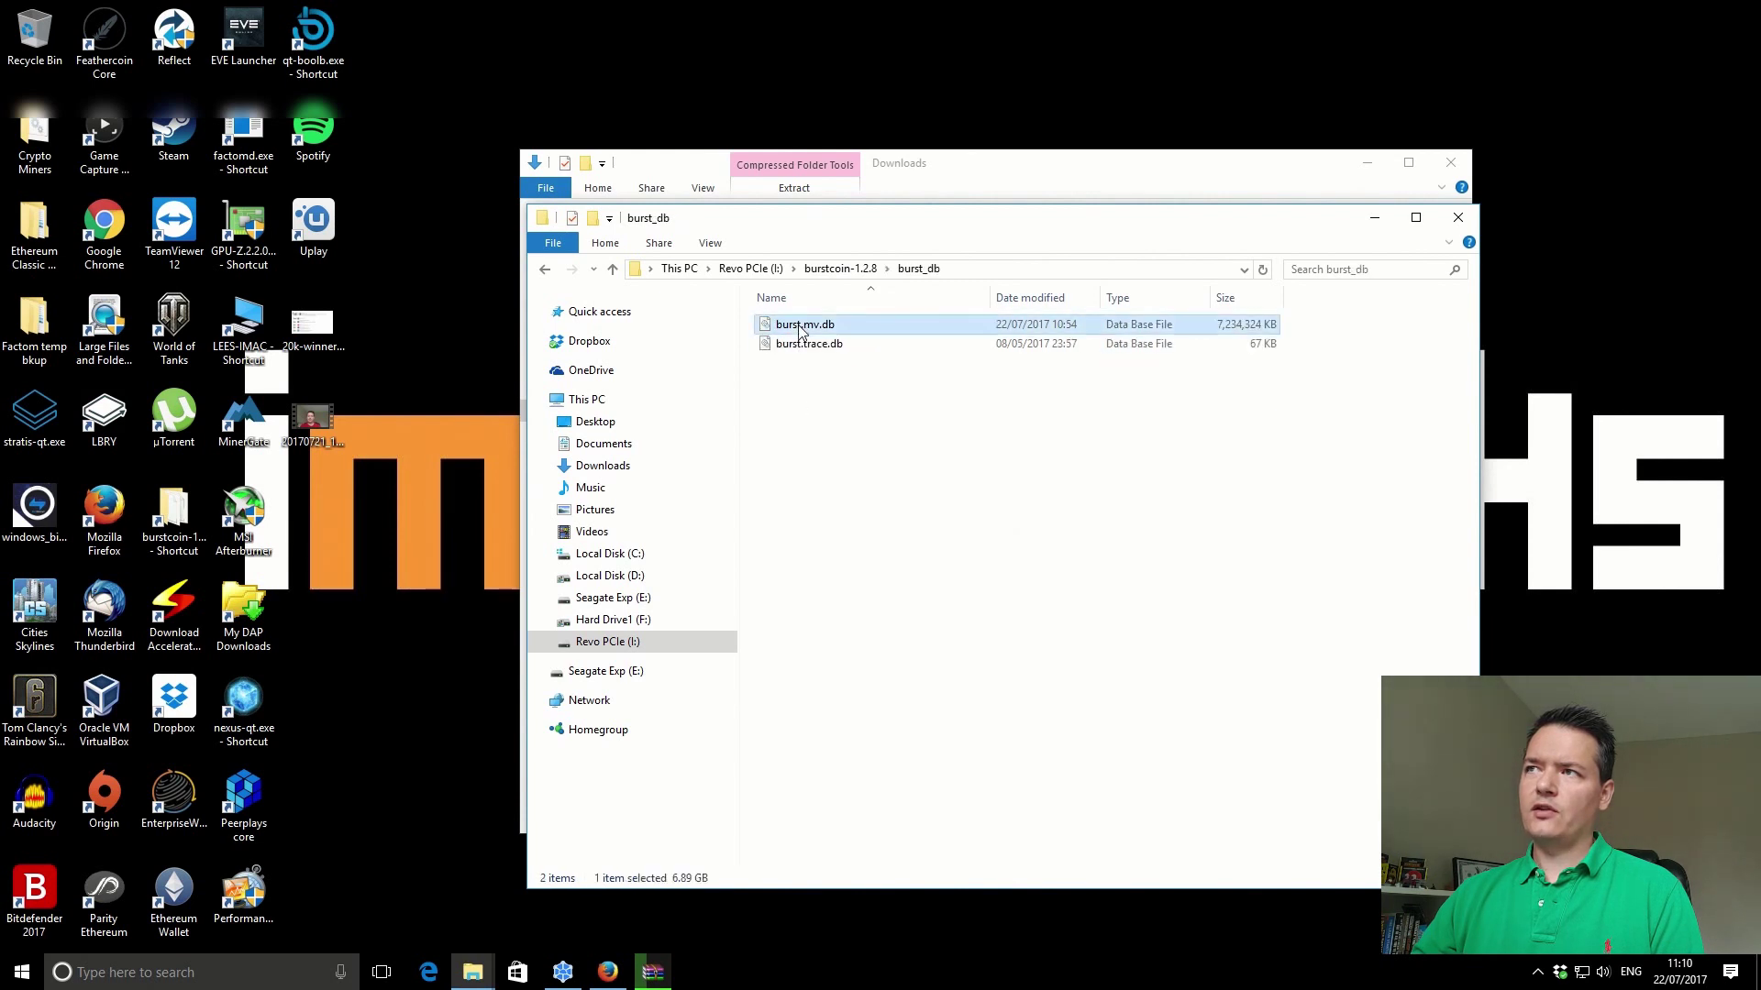
shift+click(822, 350)
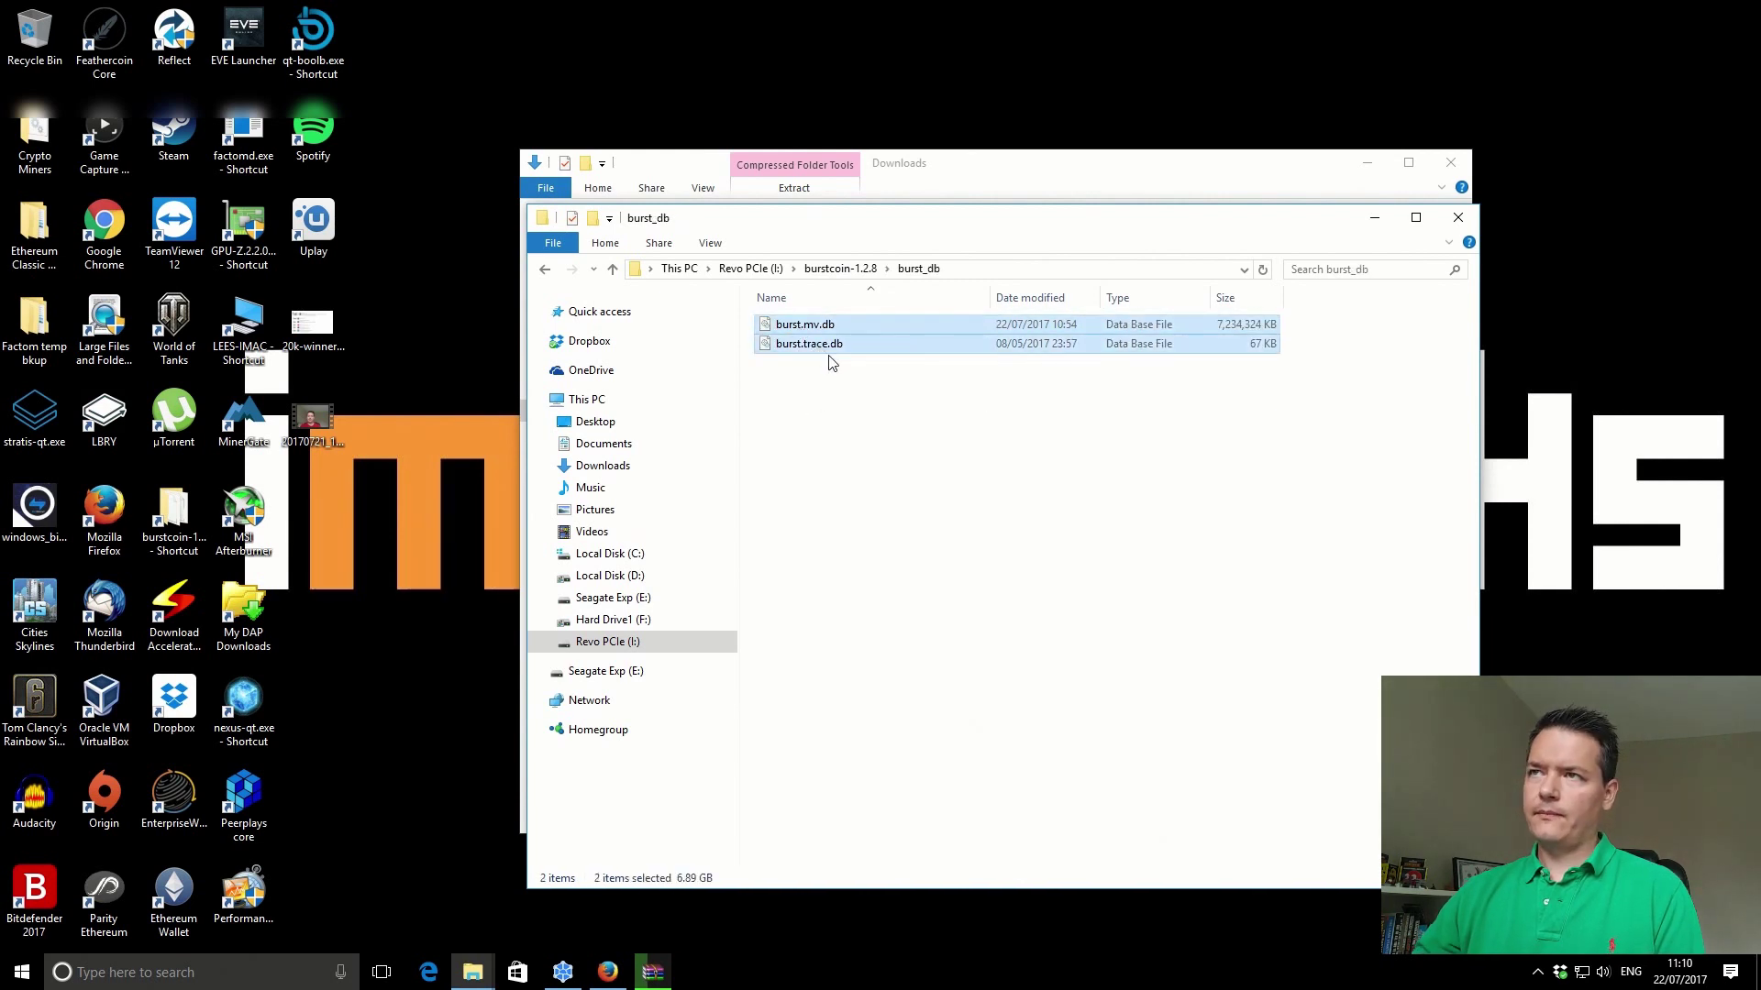
key(Delete)
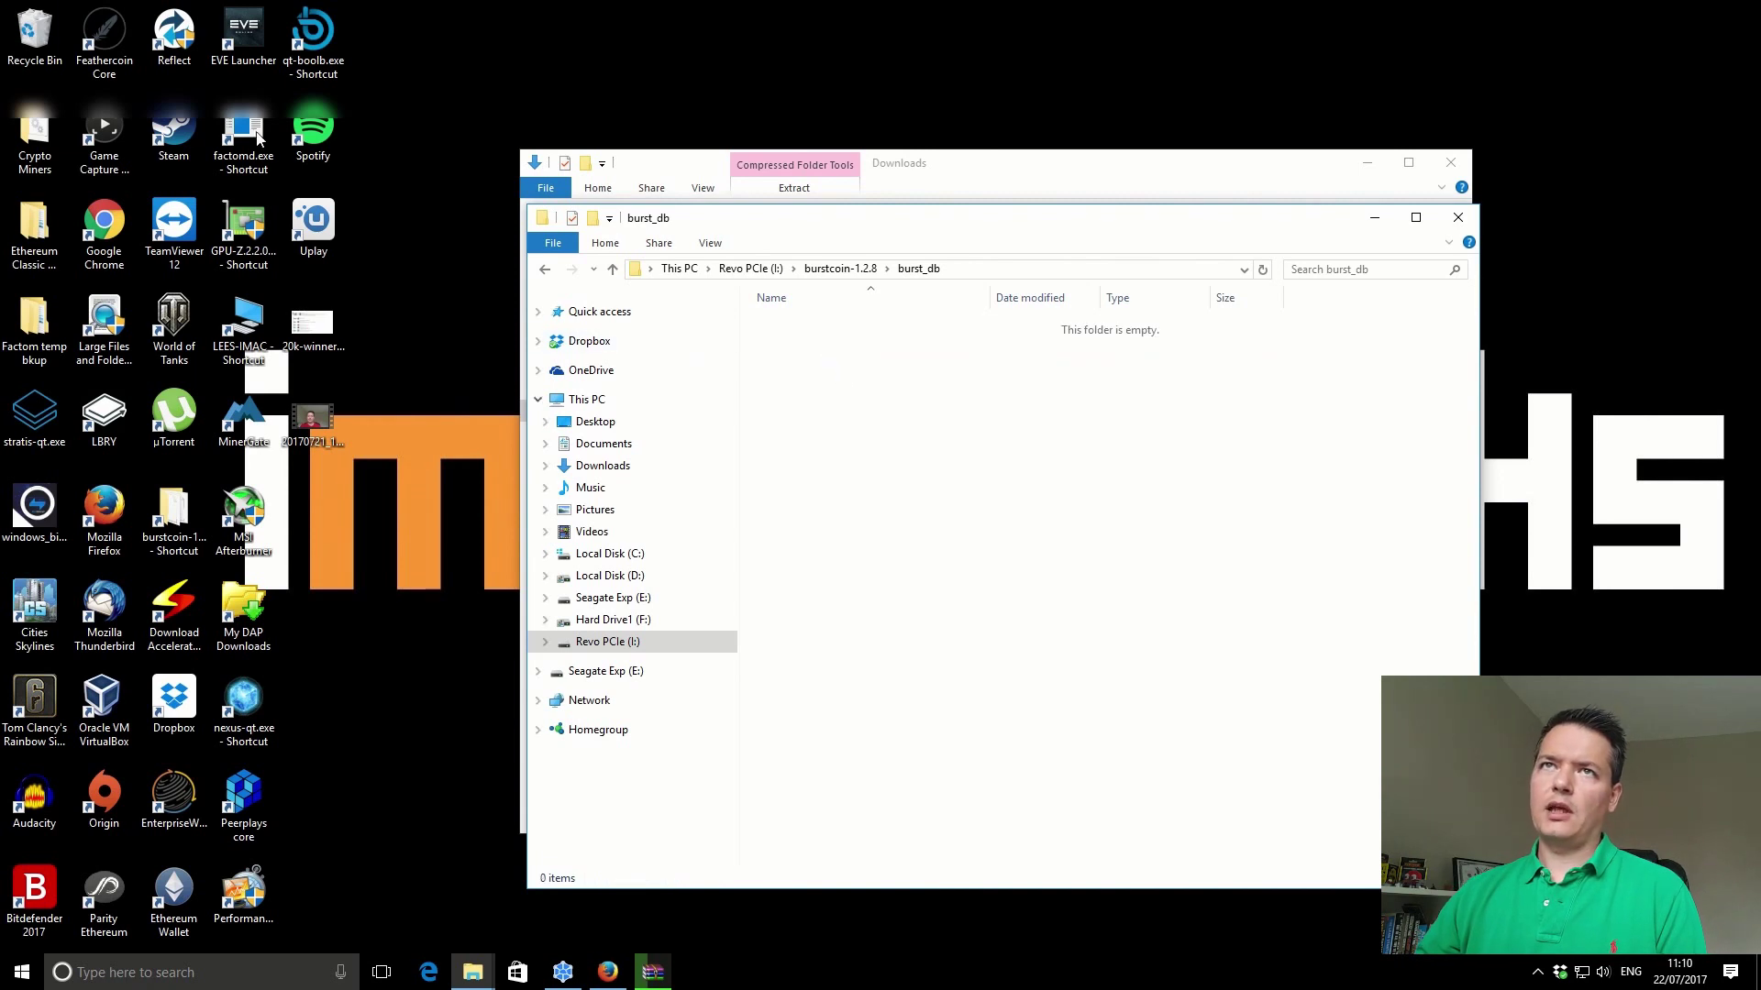
- Empty the Recycle Bin to remove them permanently and return to burstcoin-1.2.8
right_click(22, 28)
click(60, 58)
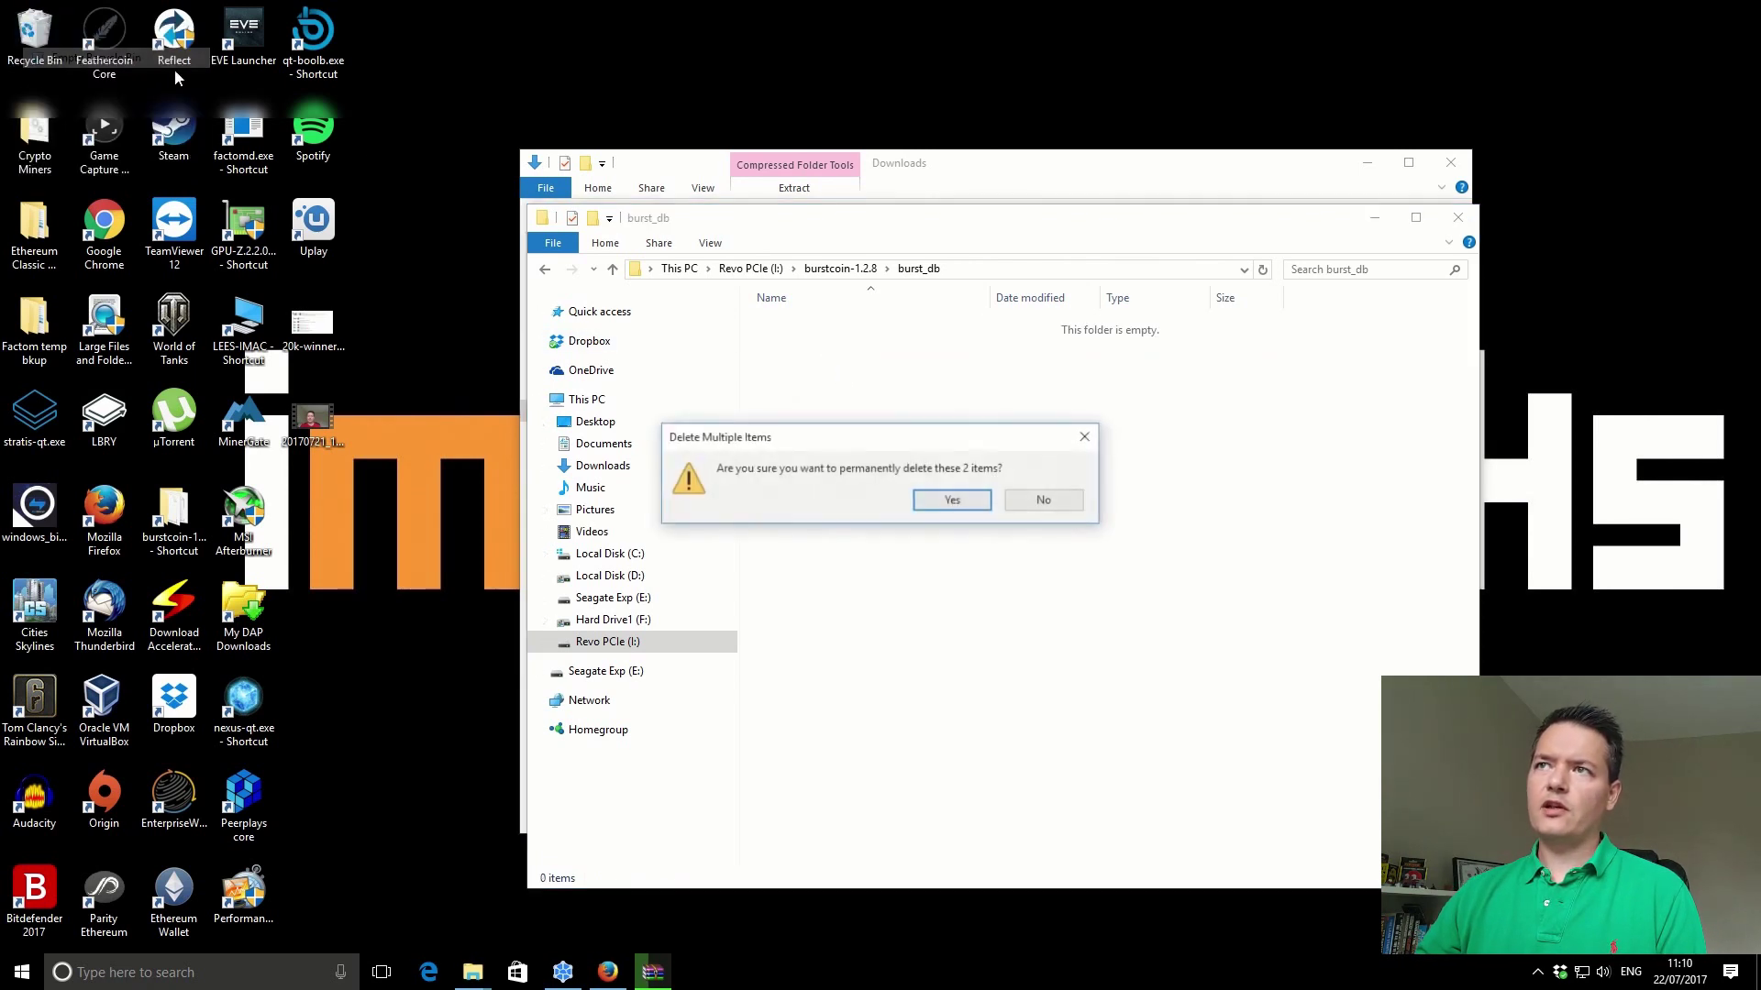
click(939, 500)
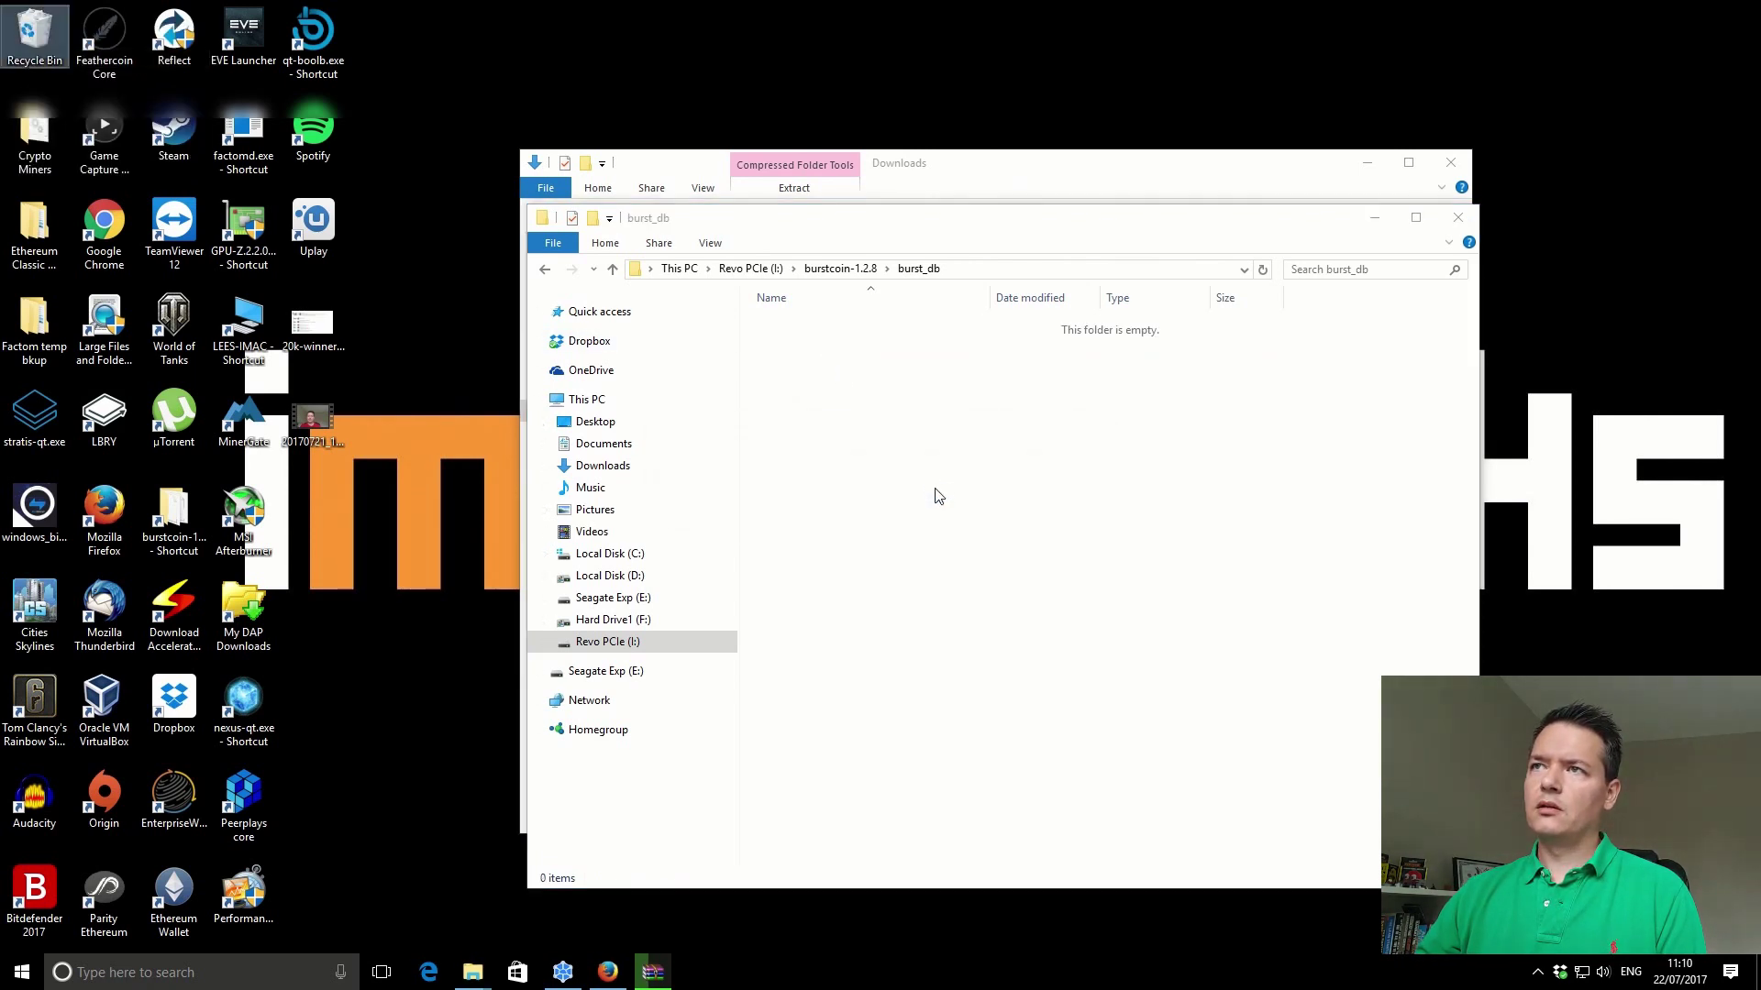
click(612, 268)
click(859, 706)
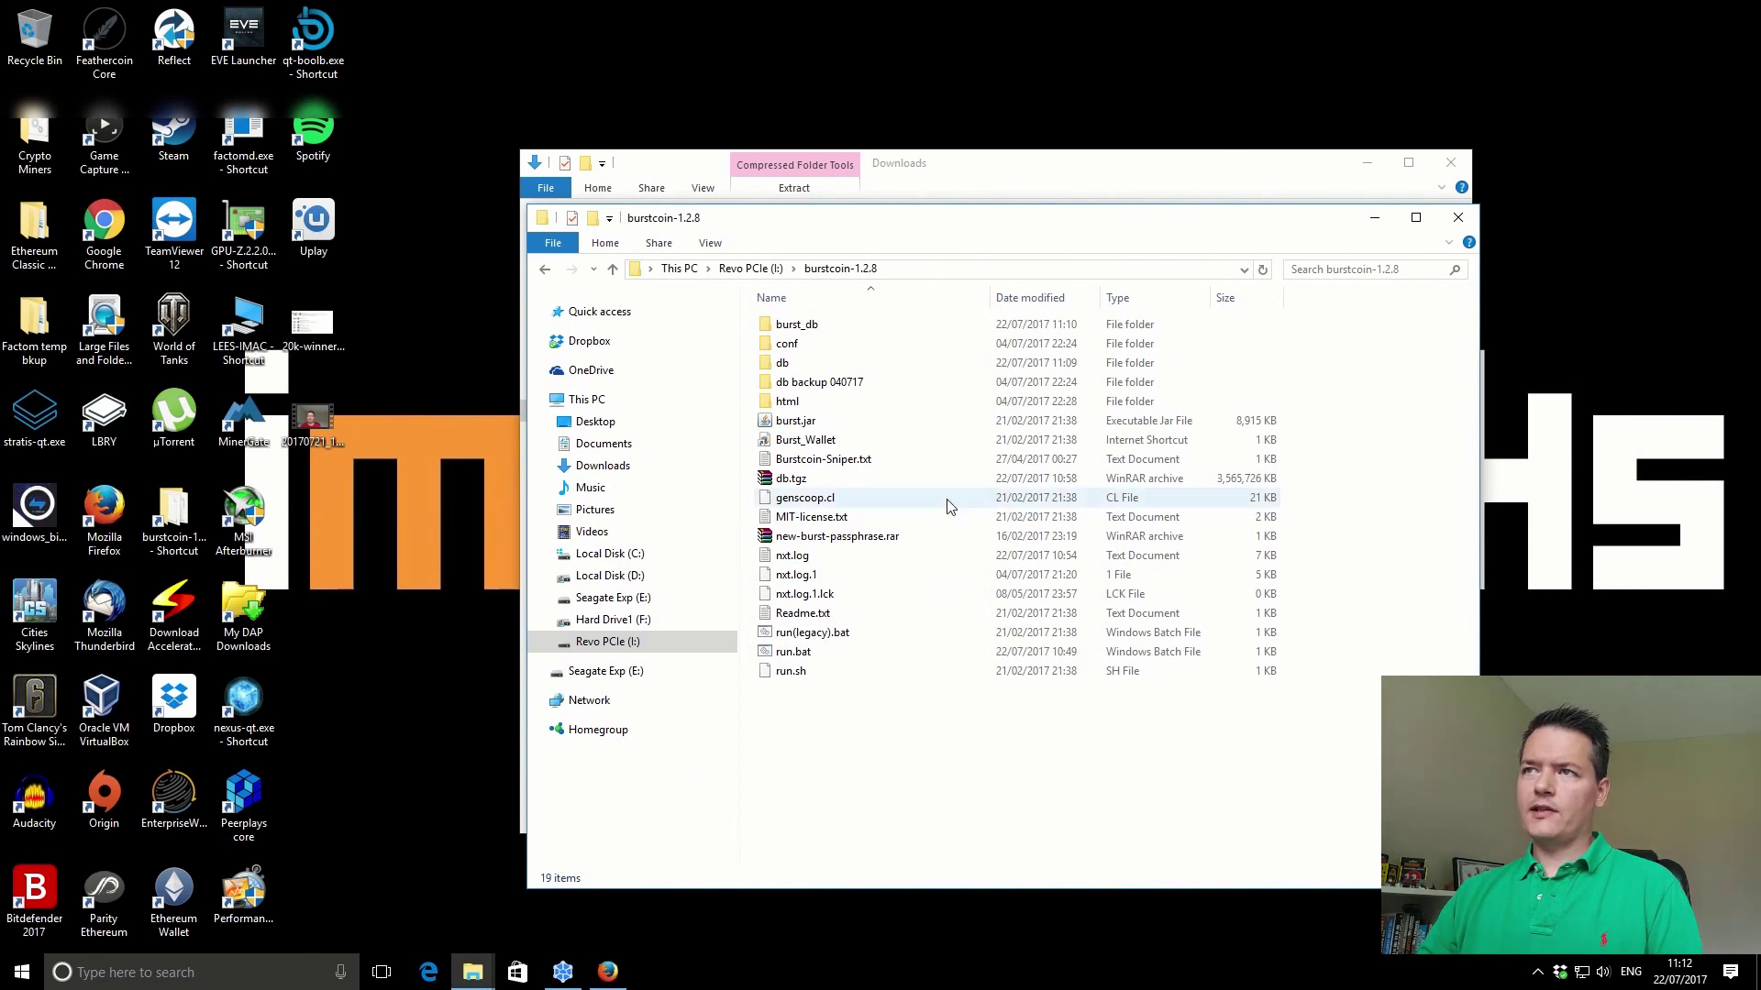
- Select the three files in db\burst_db and paste them into the top-level burst_db folder
mouse_move(800, 368)
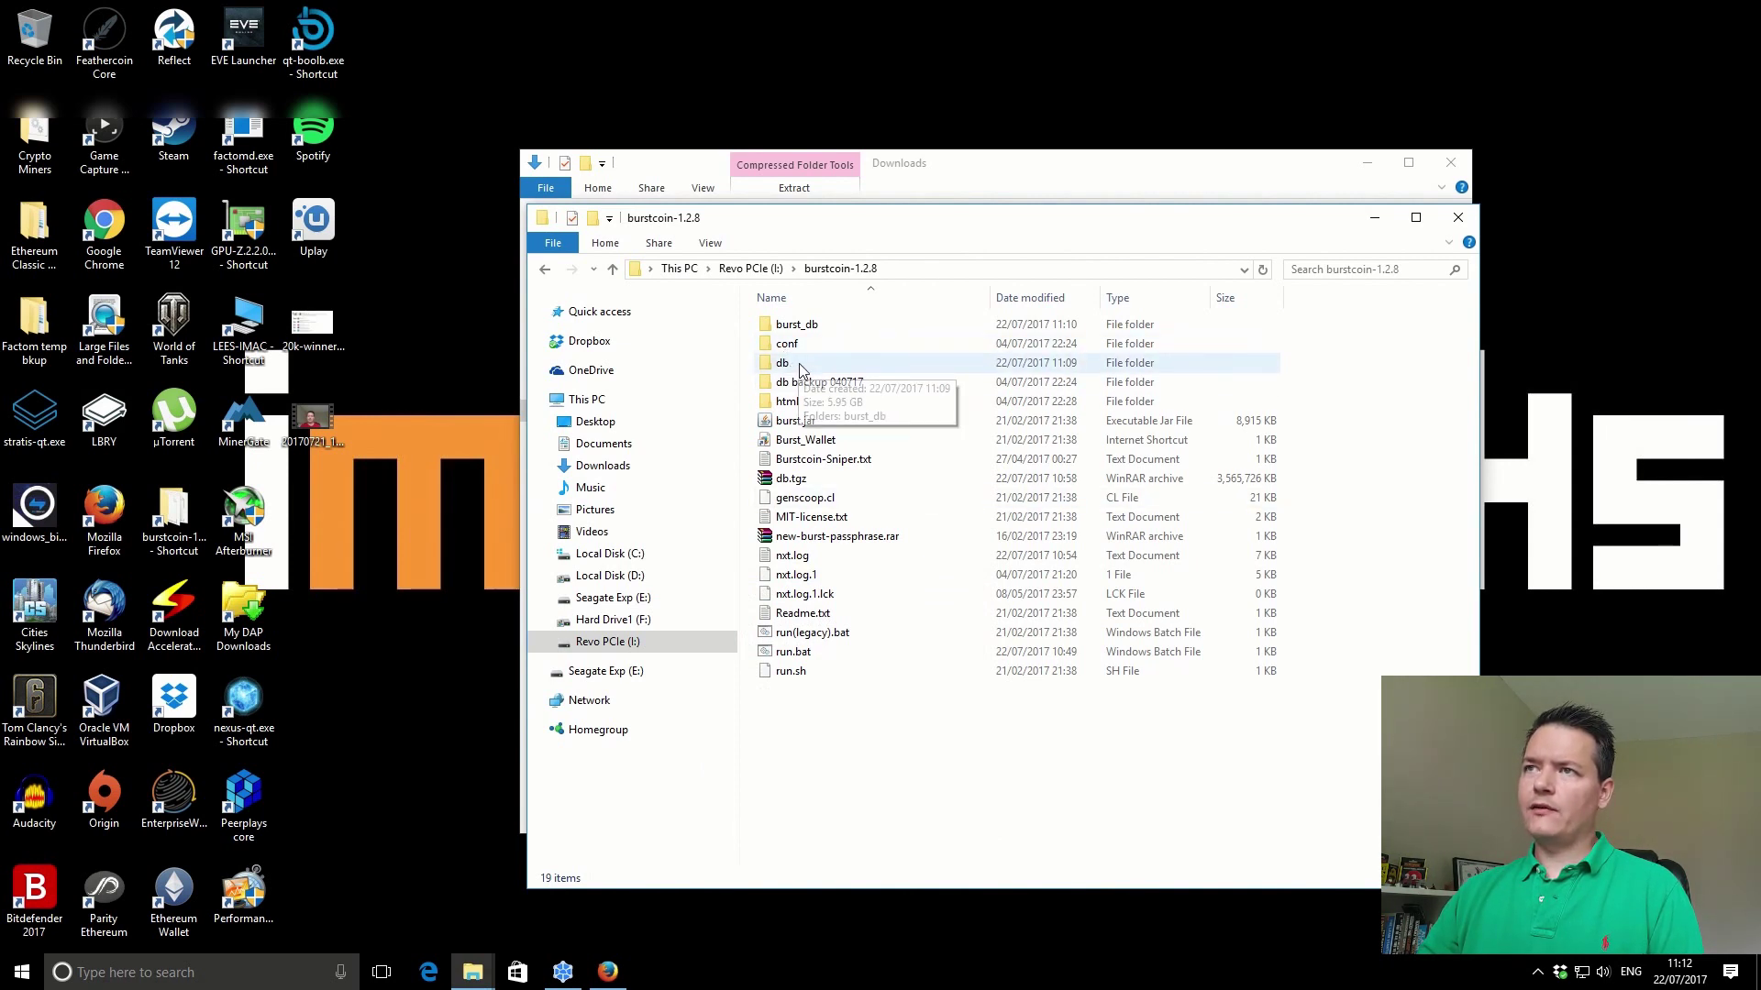
double_click(798, 365)
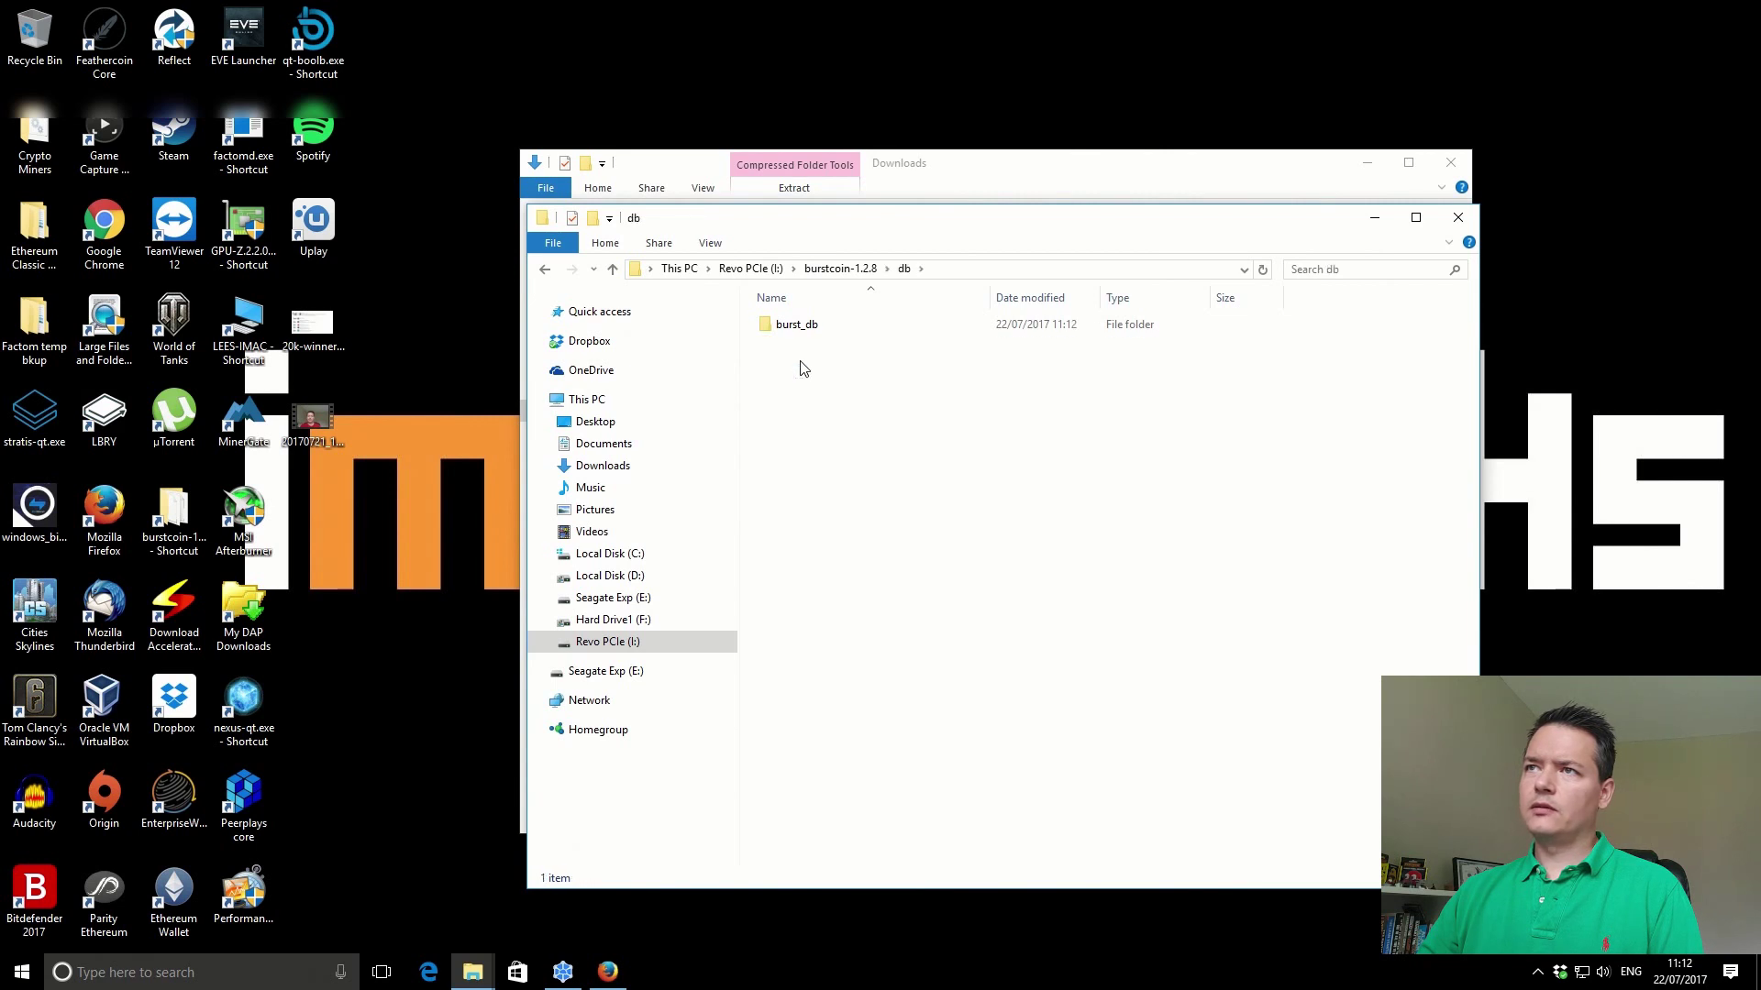
double_click(804, 328)
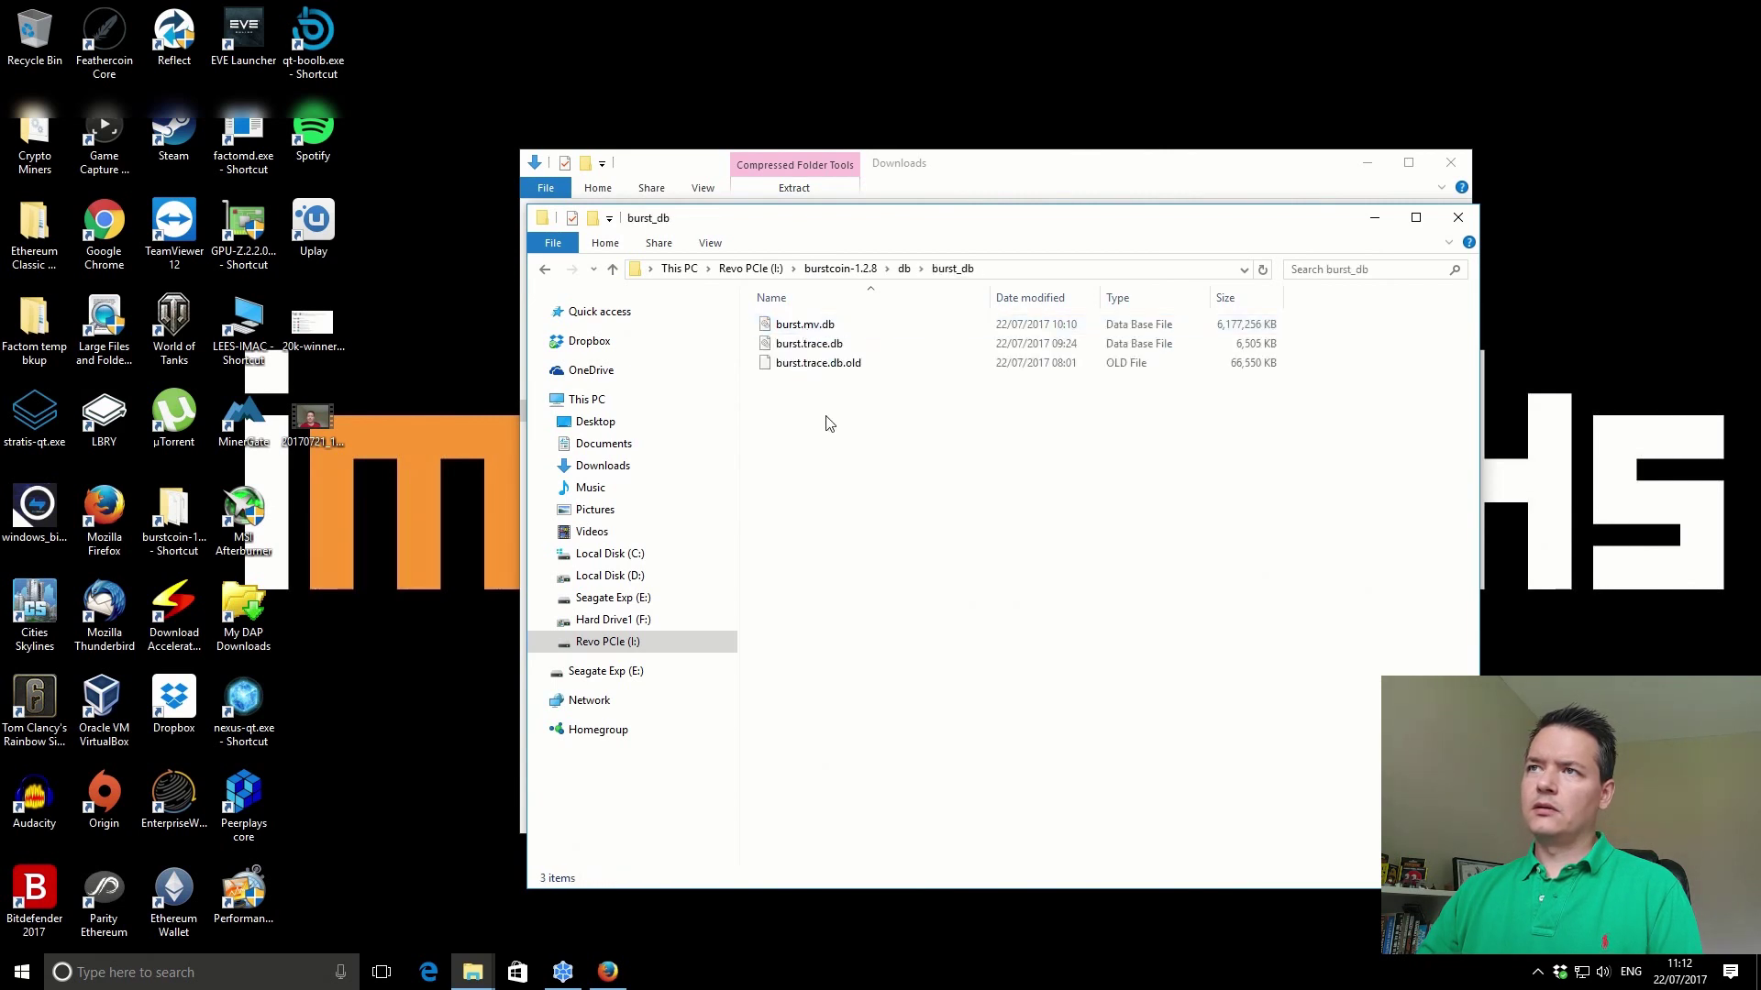
key(ctrl+a)
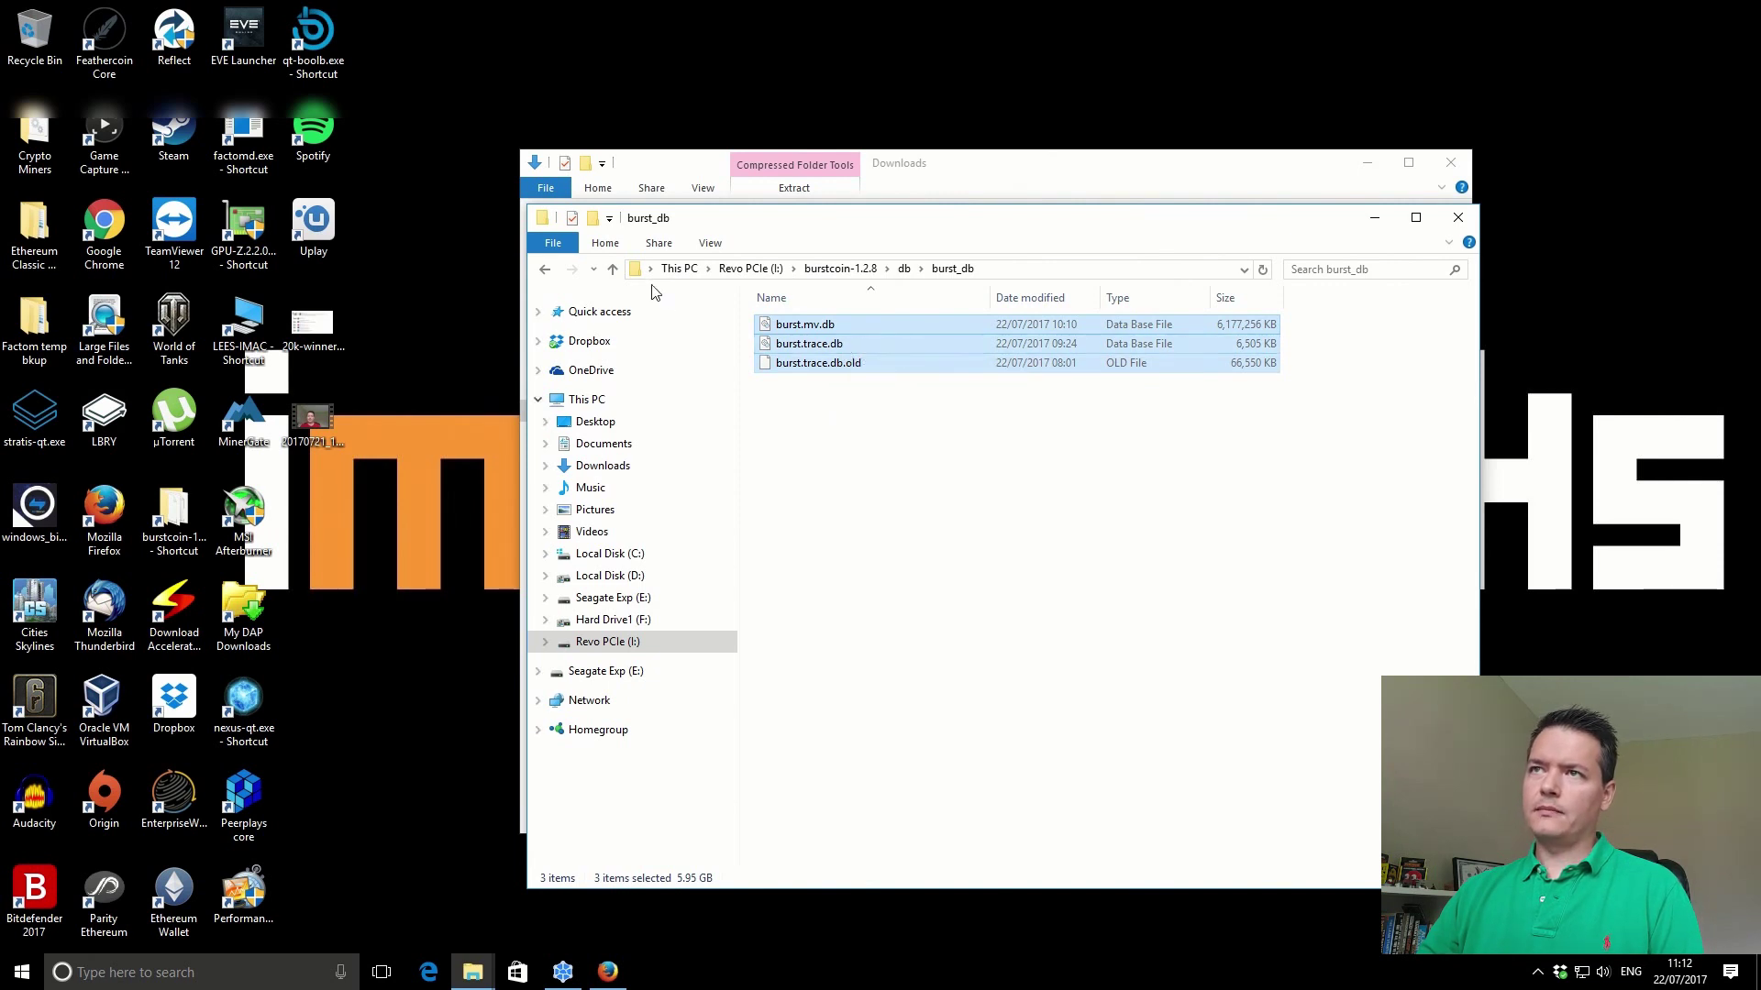
click(615, 270)
click(617, 272)
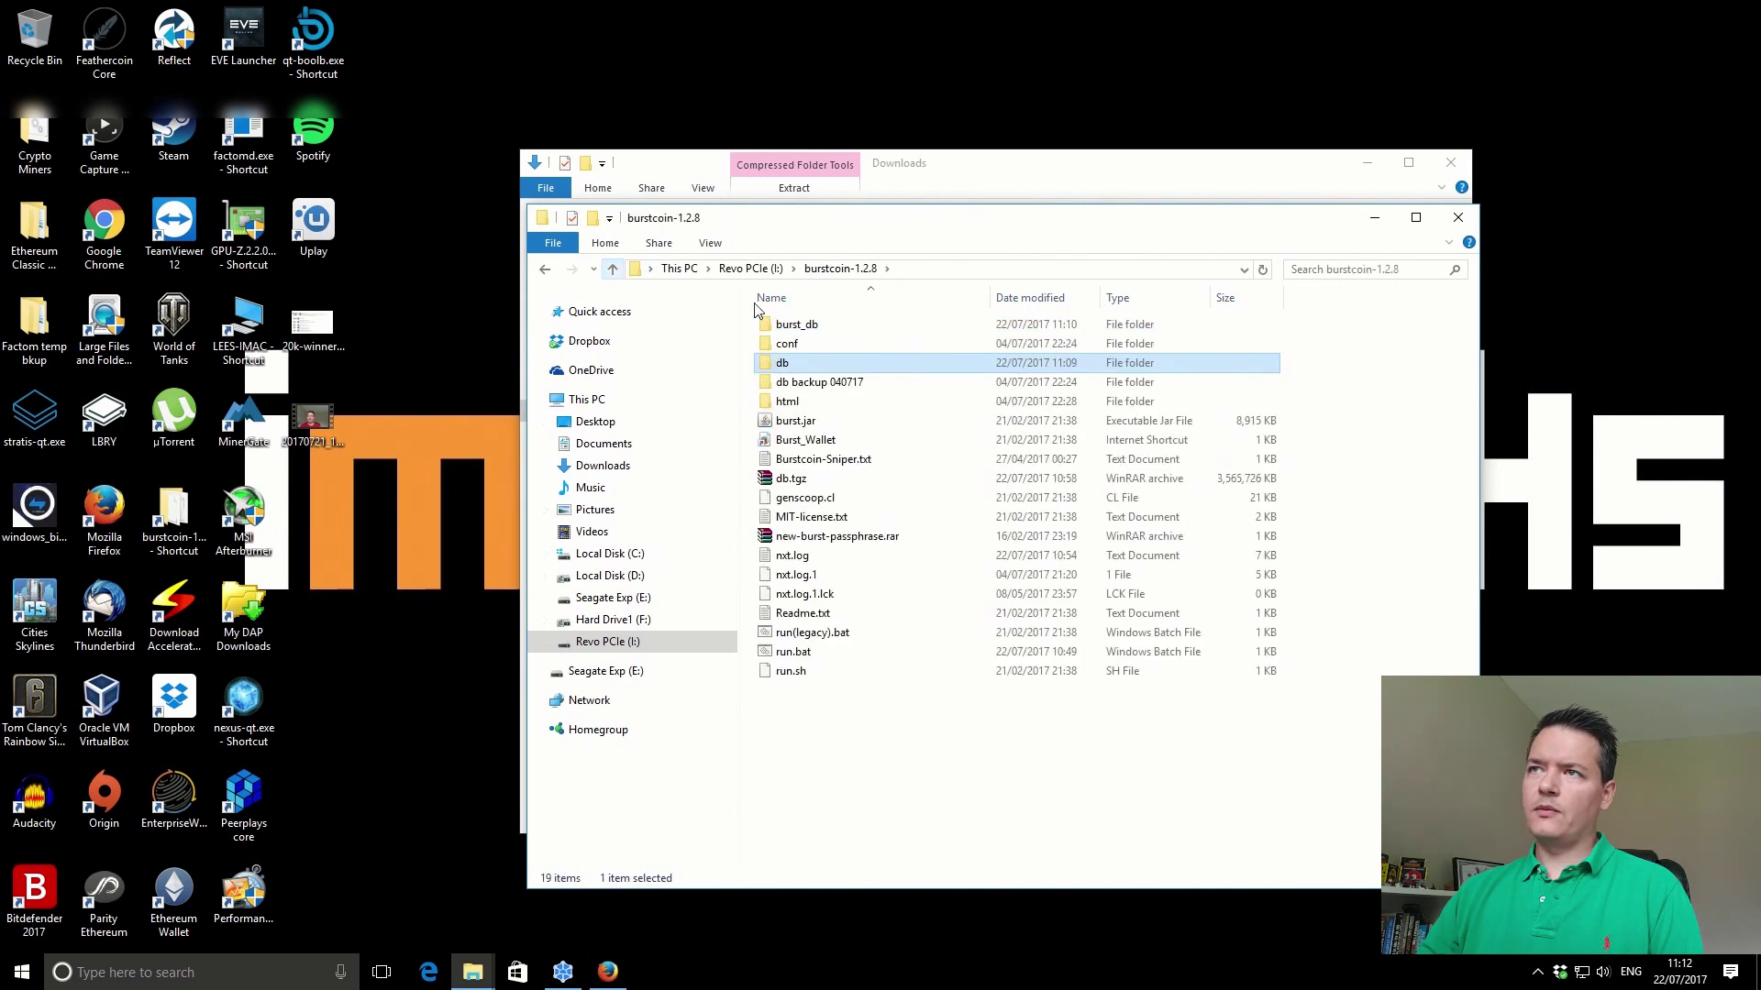
double_click(835, 327)
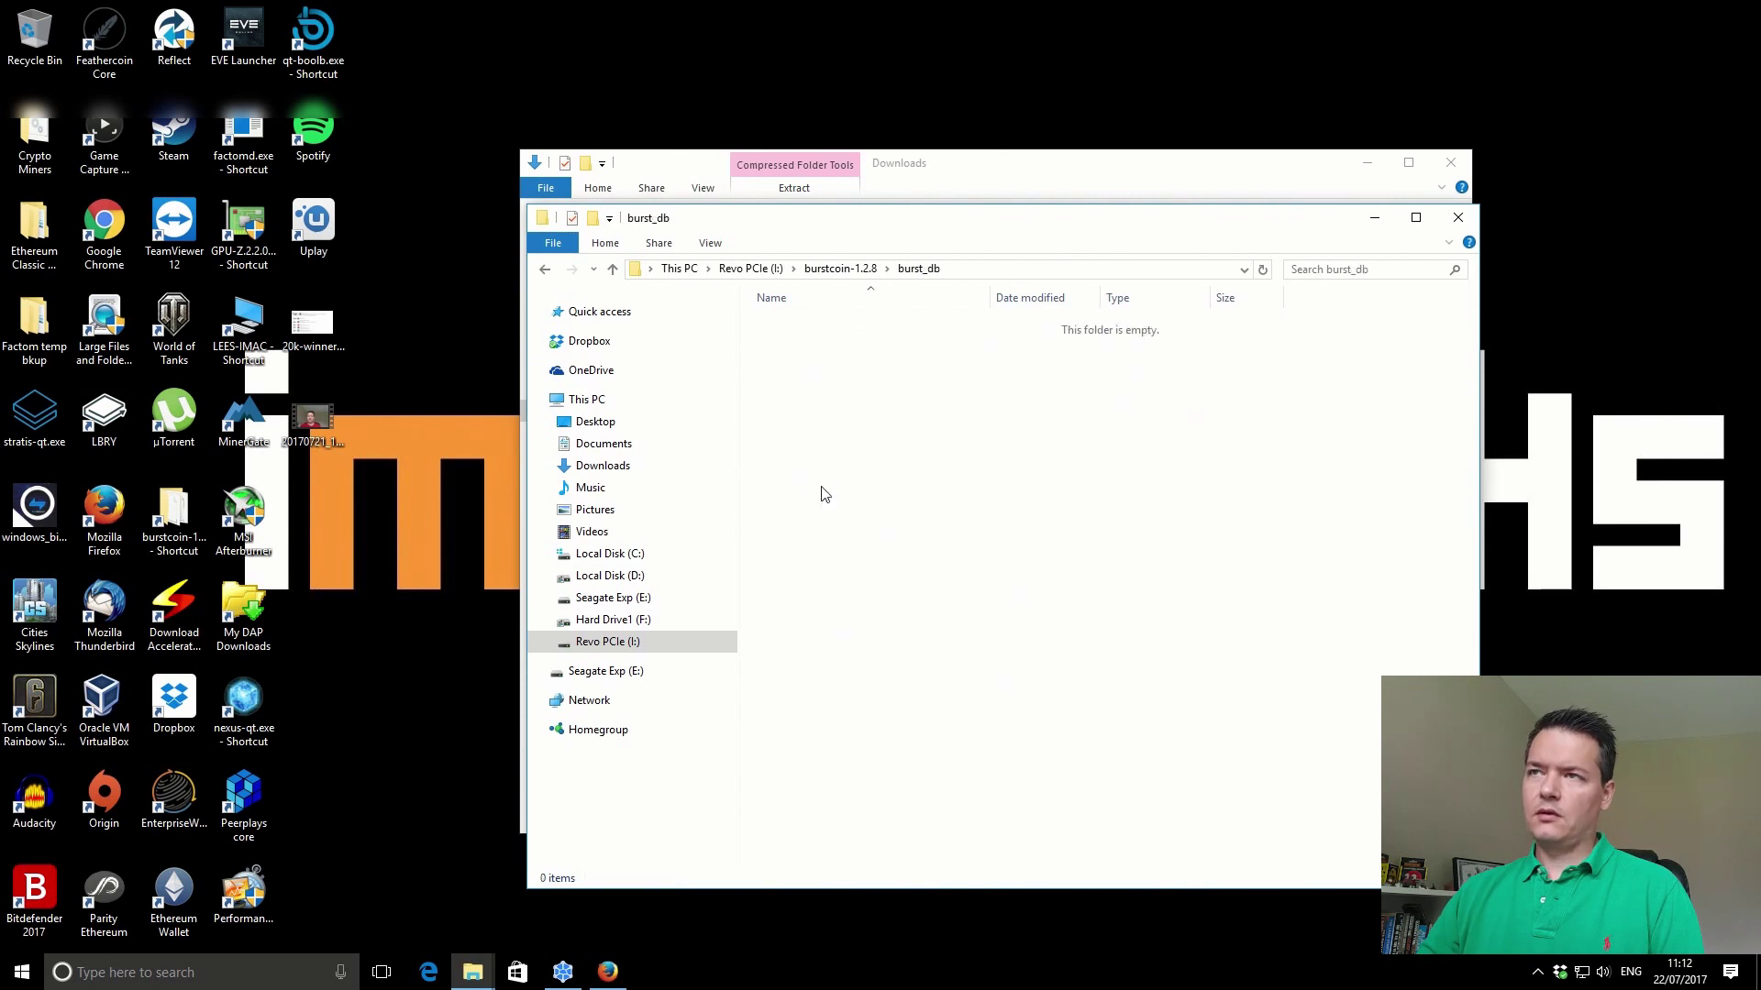
key(ctrl+v)
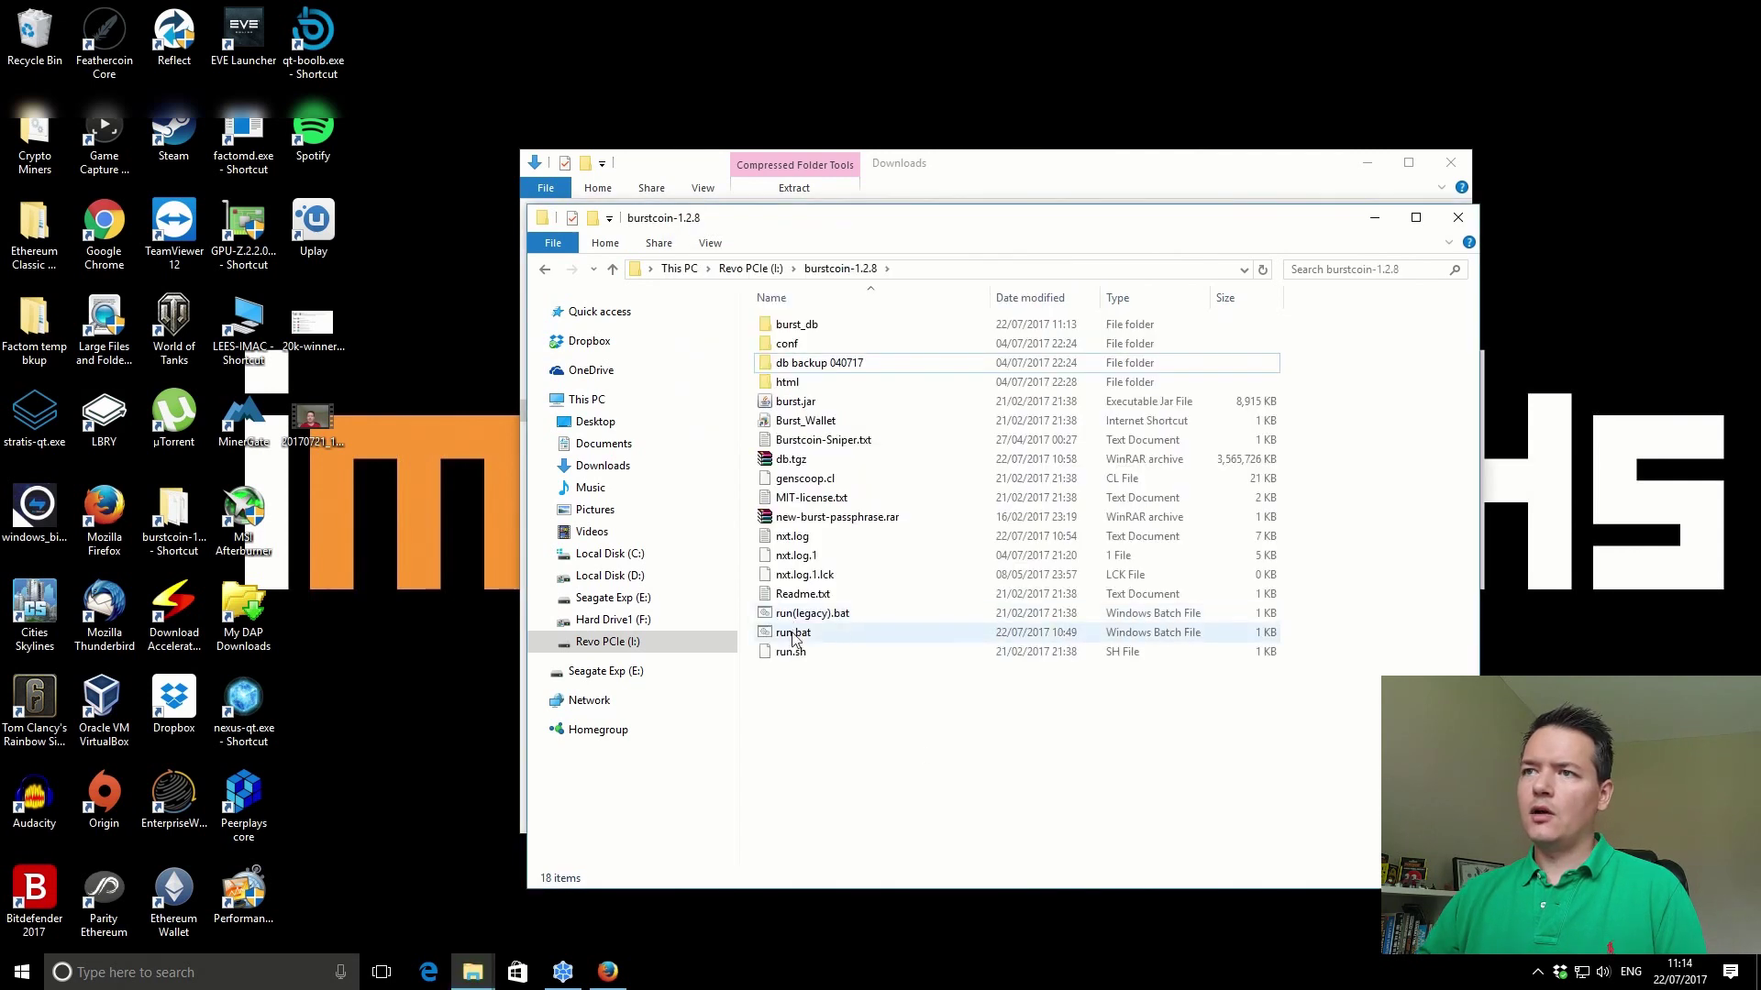
- Select run.bat in burstcoin-1.2.8 once the database copy finishes
click(794, 633)
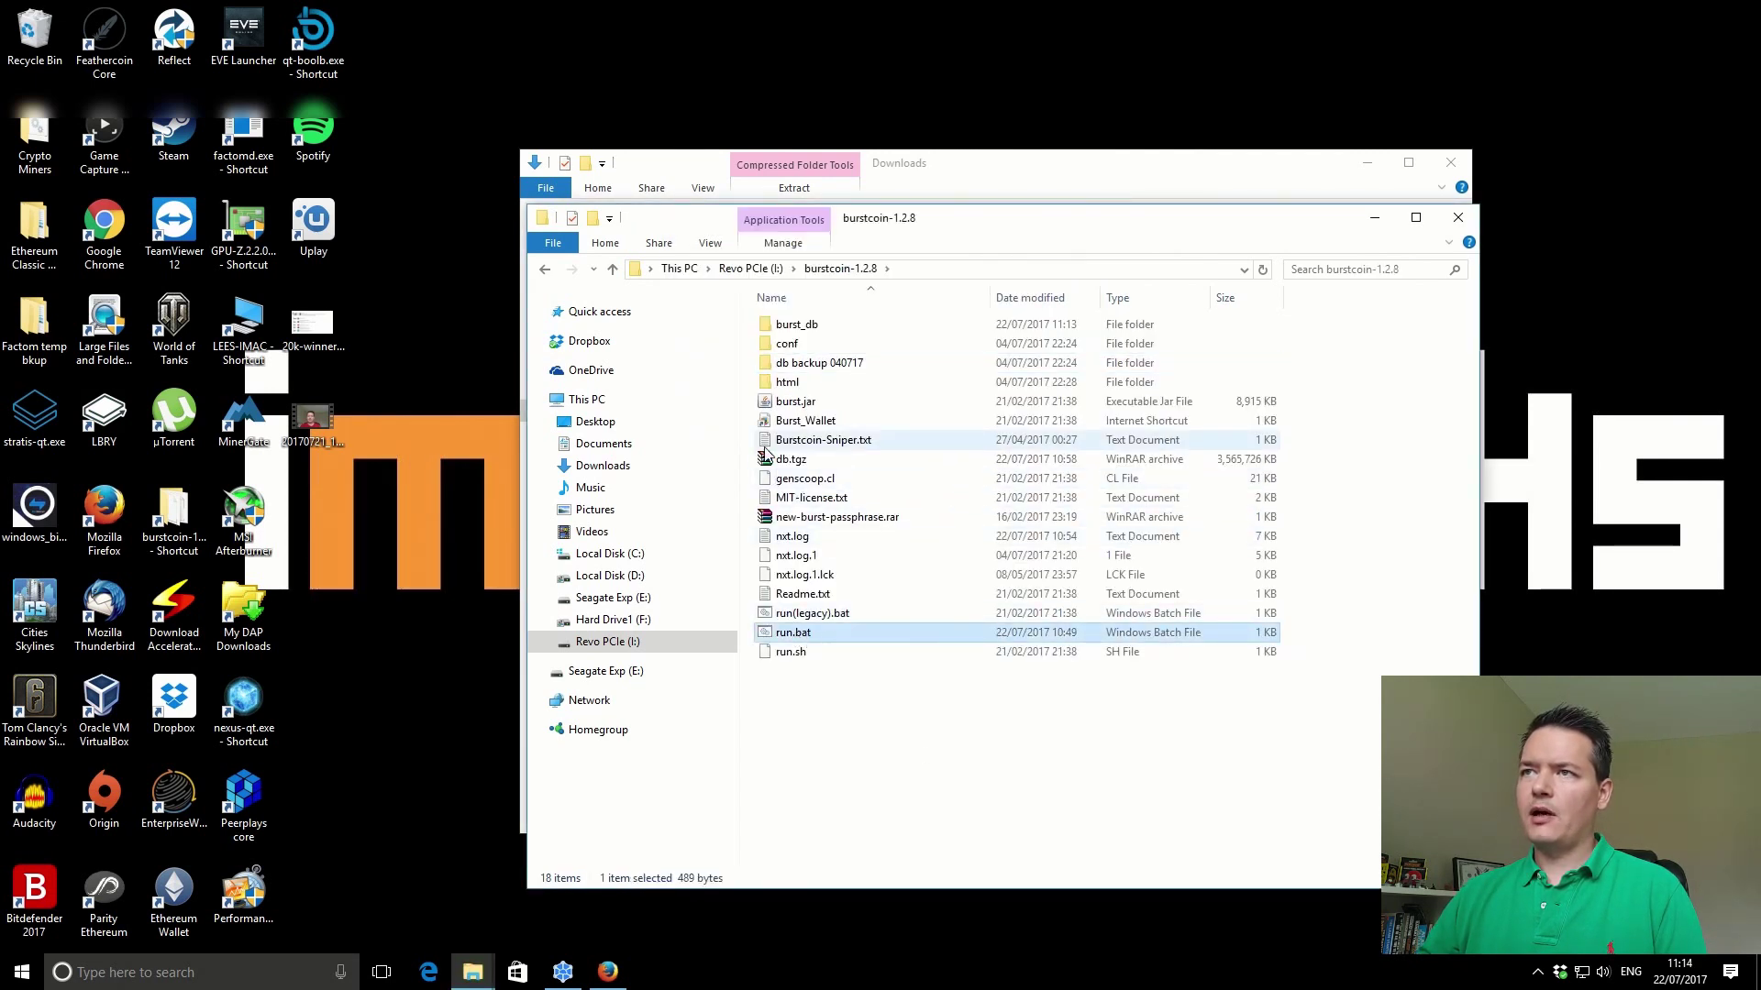
- Launch run.bat in burstcoin-1.2.8 to start the Burst 1.2.8 node in the BURST console
click(816, 800)
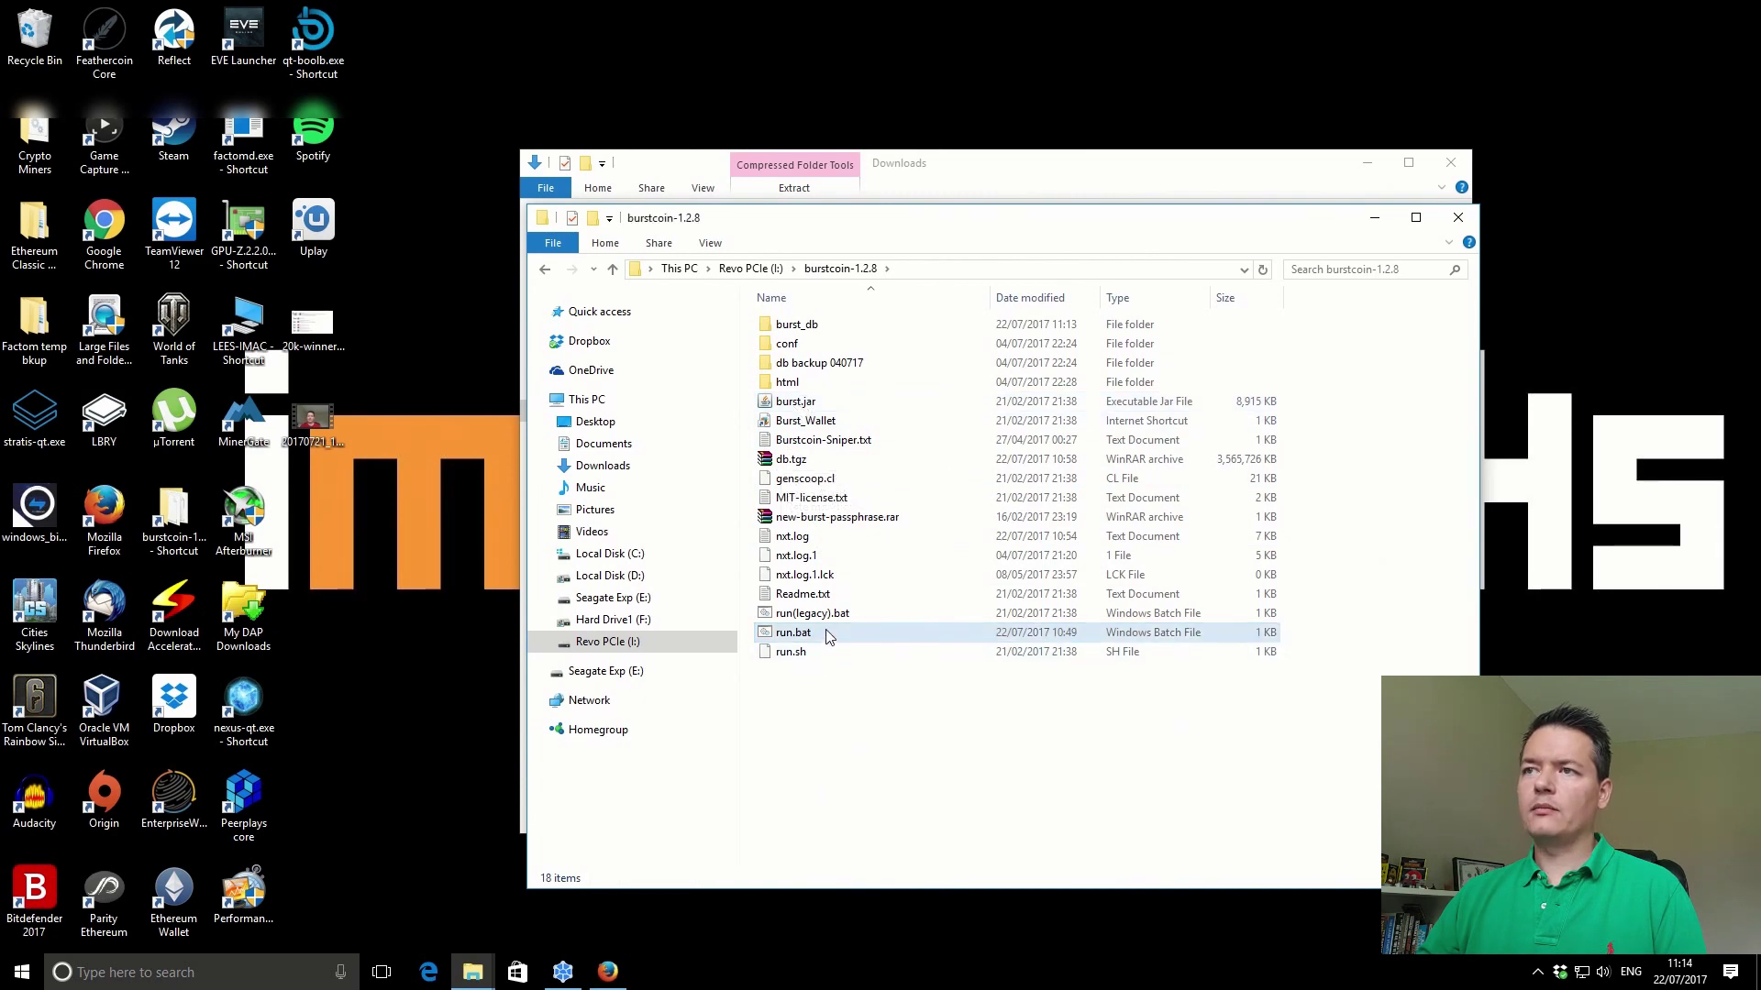
double_click(827, 635)
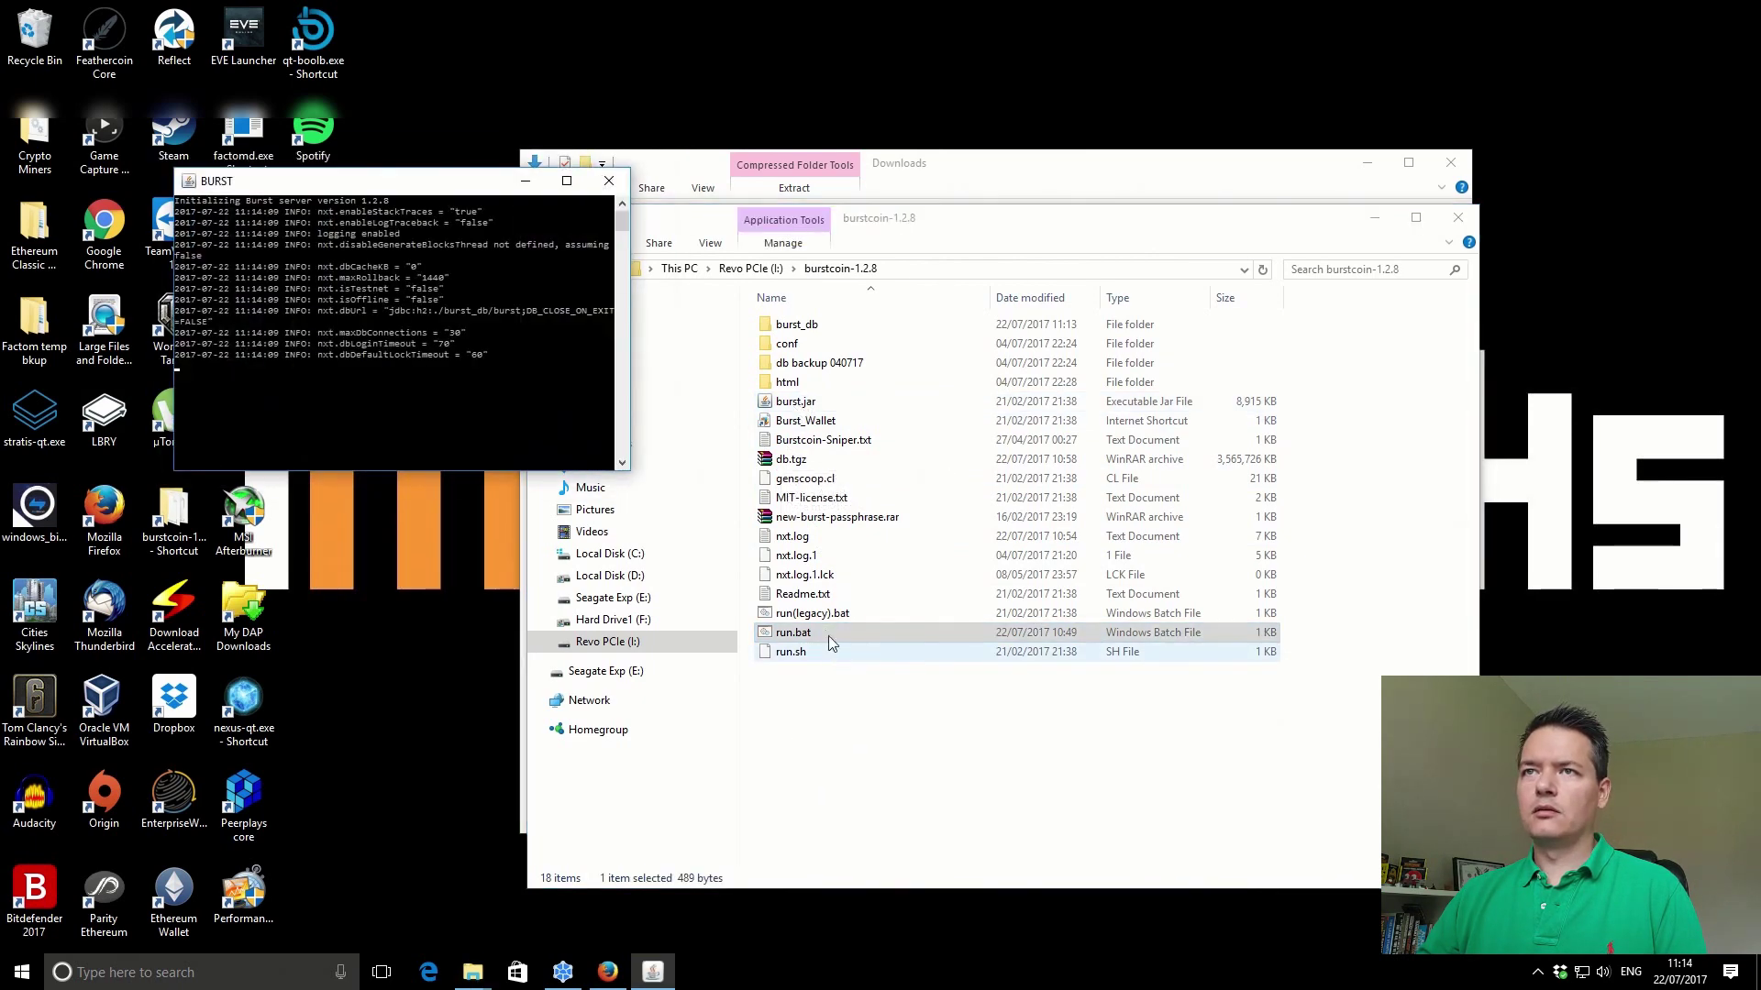